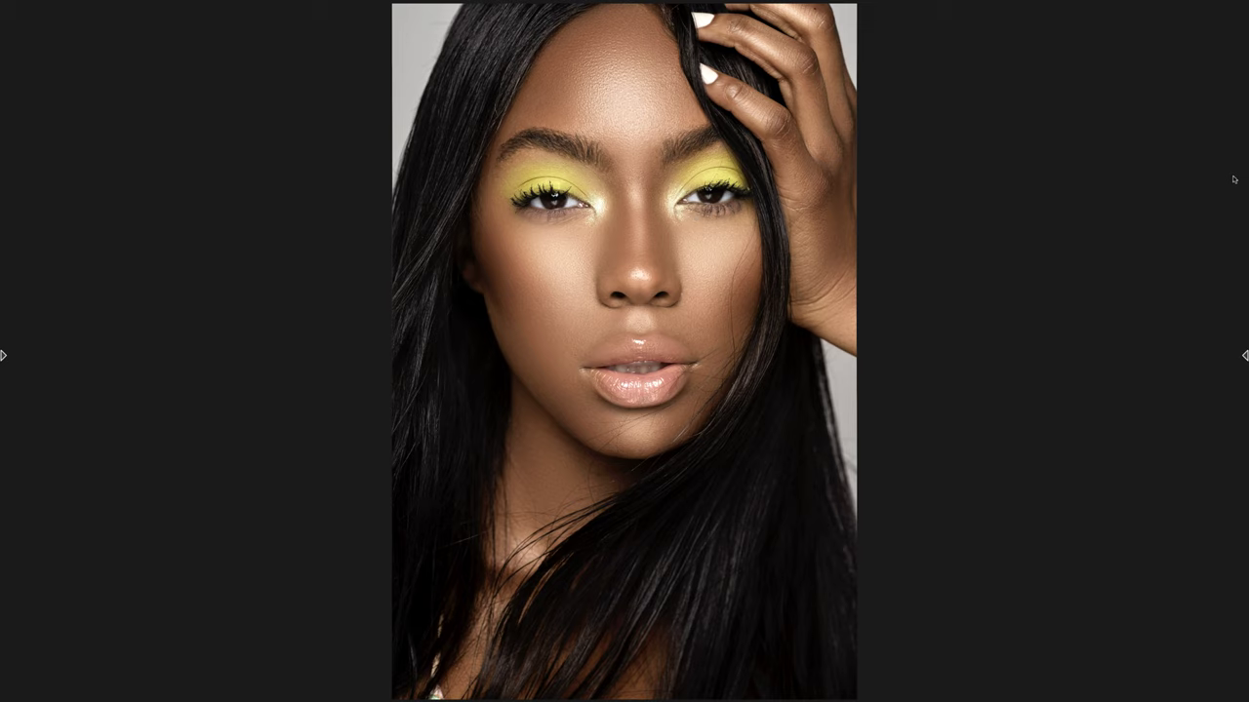
# - Compare the unprocessed DSC_4621.tif variant with its color-adjusted variant at full view
pyautogui.moveTo(1244, 195)
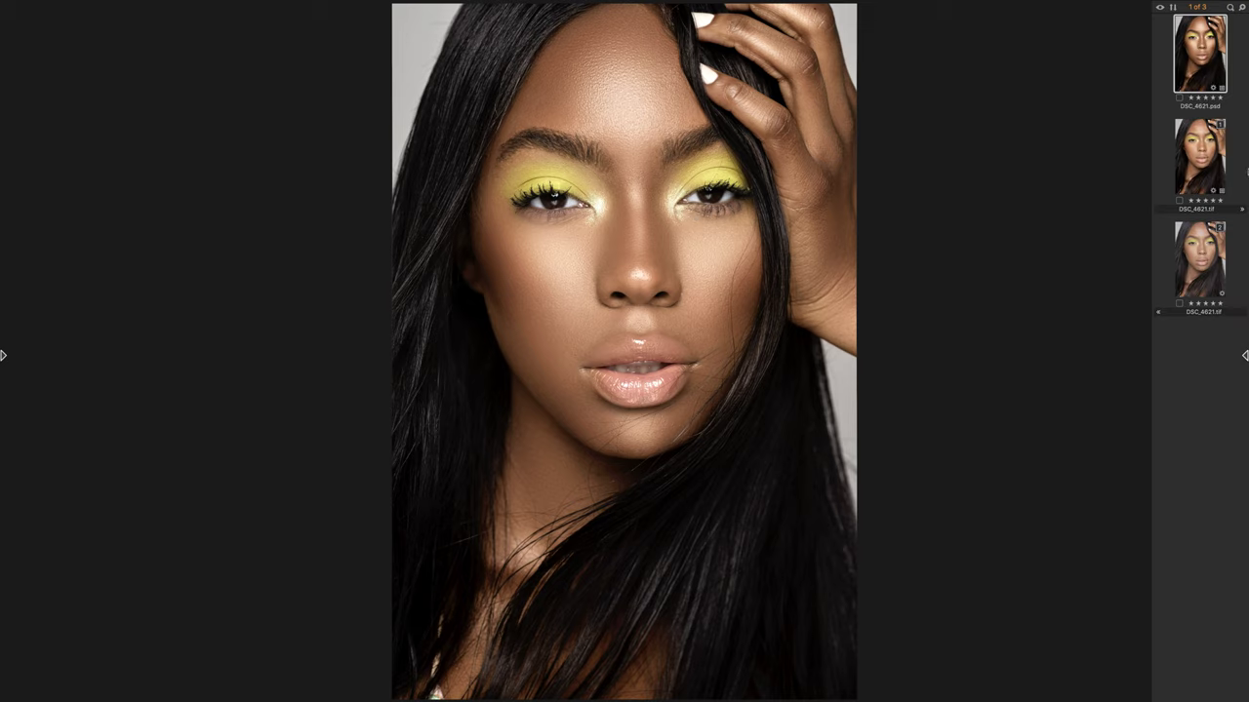
pyautogui.click(1189, 254)
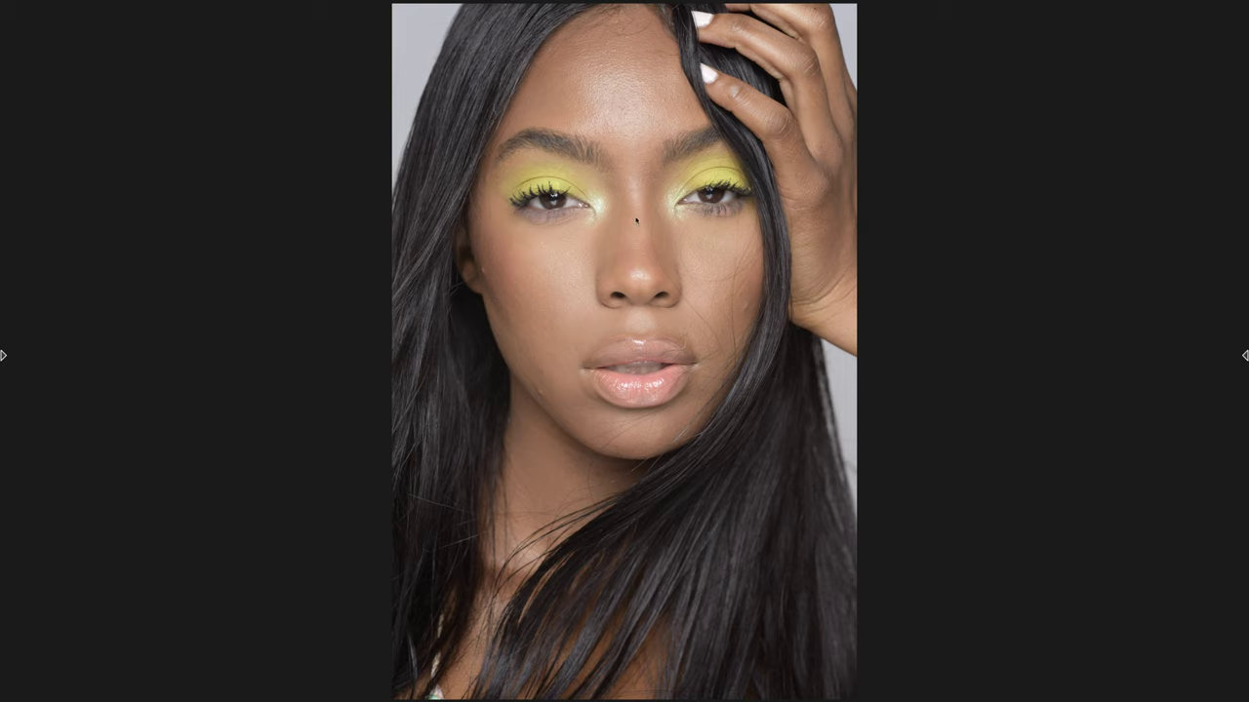
pyautogui.moveTo(1246, 236)
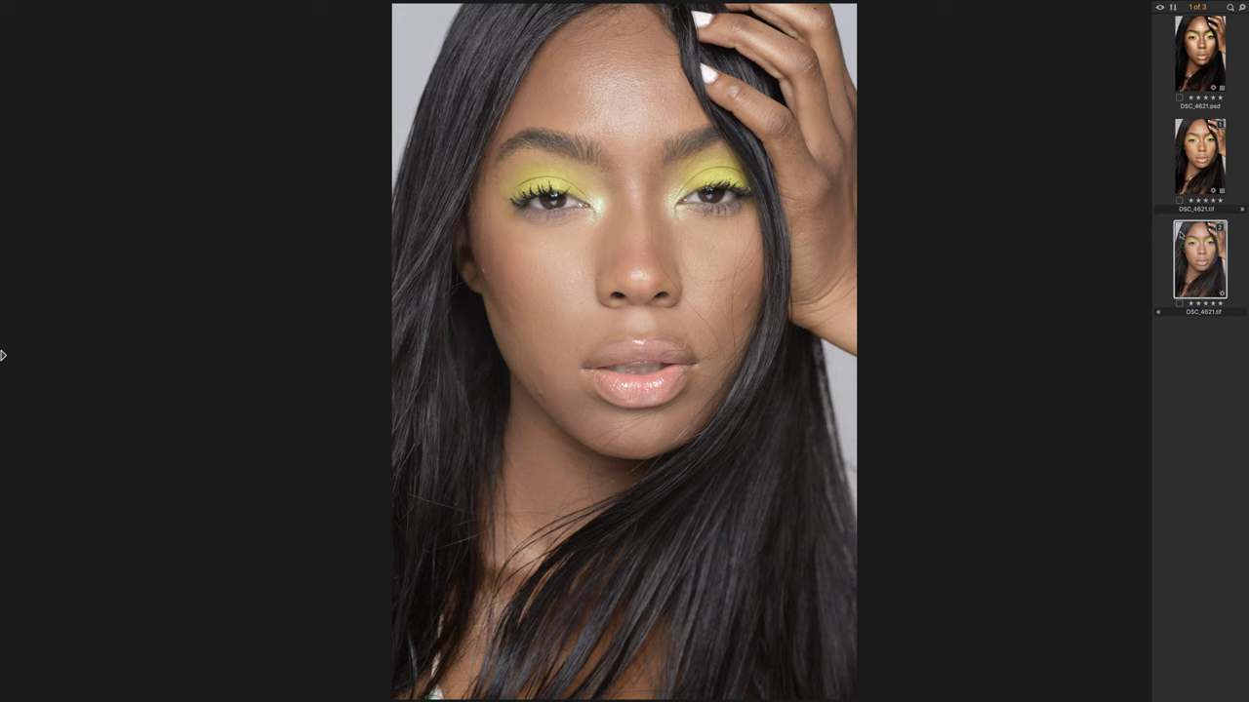
pyautogui.click(1188, 165)
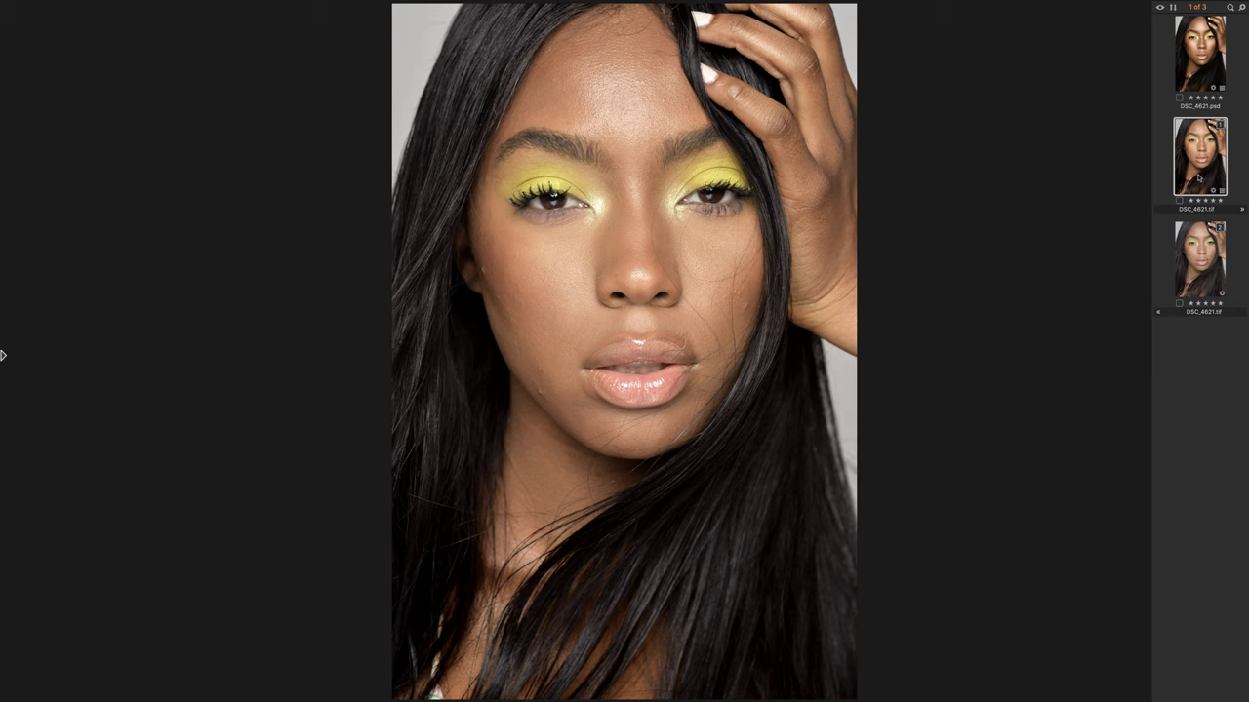
# - Preview the adjusted DSC_4621.tif with and without its Curve and High Dynamic Range adjustments, keeping both
pyautogui.moveTo(3, 221)
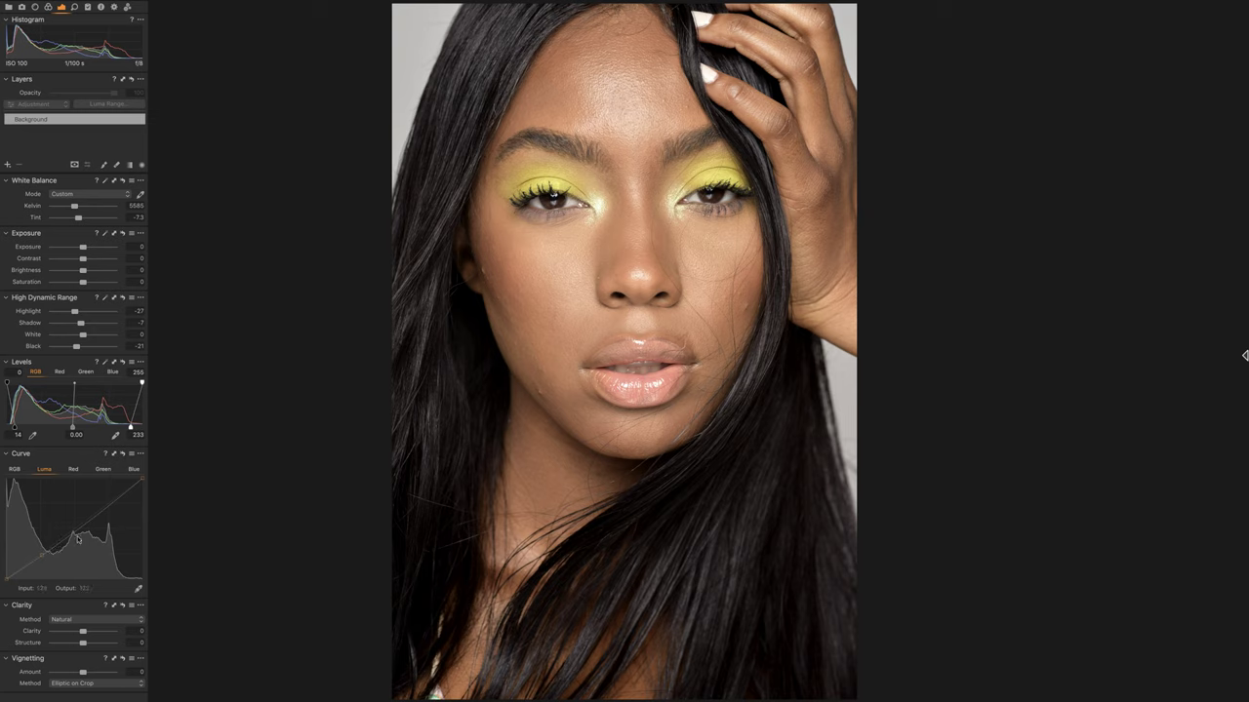
pyautogui.click(122, 457)
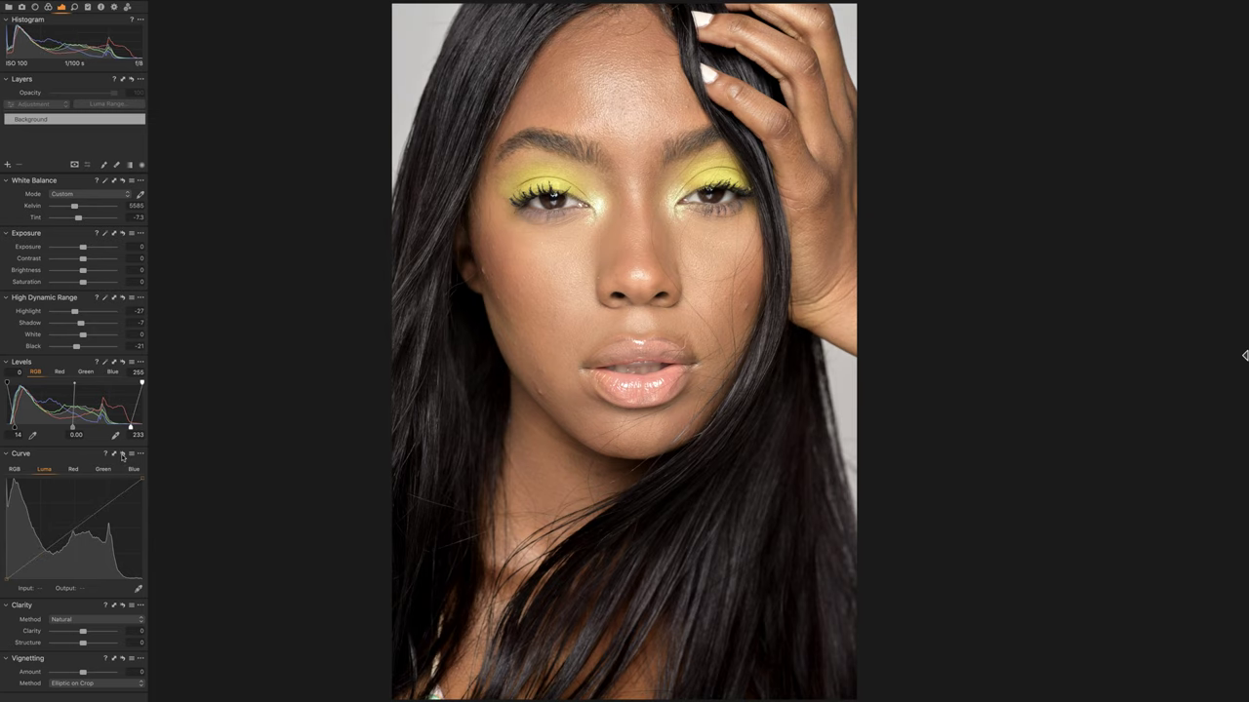
pyautogui.click(122, 458)
pyautogui.click(122, 456)
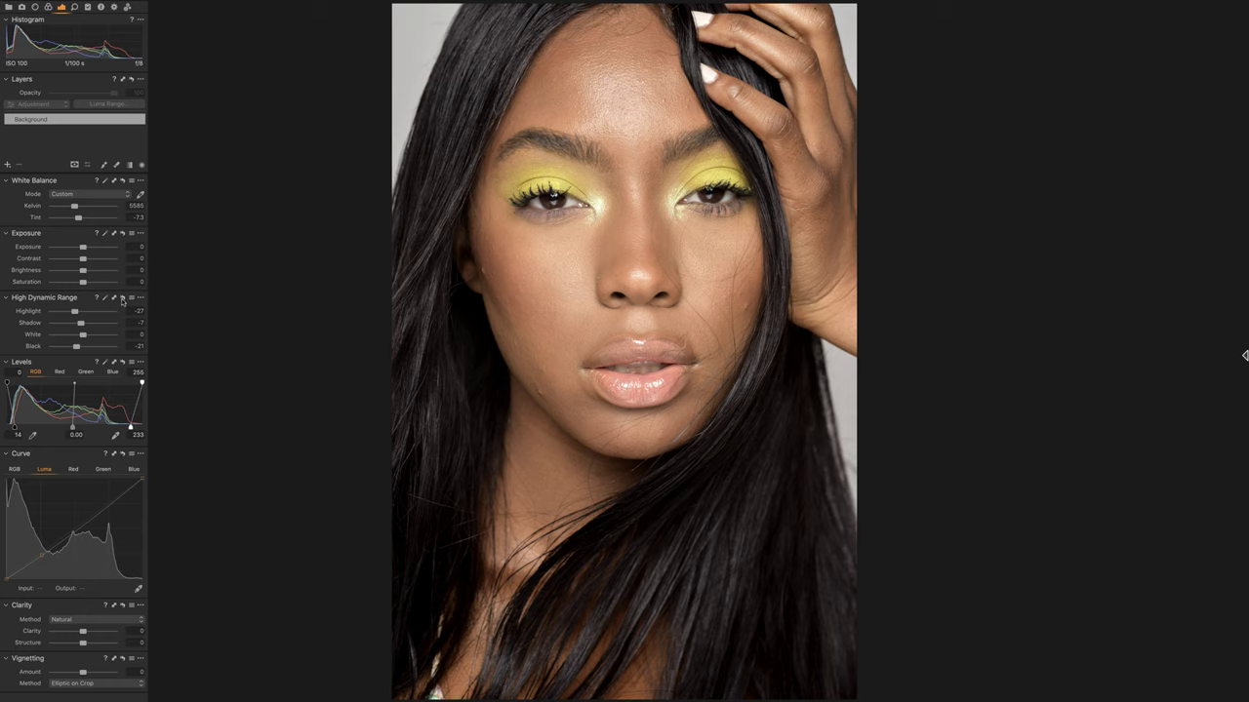
pyautogui.click(122, 299)
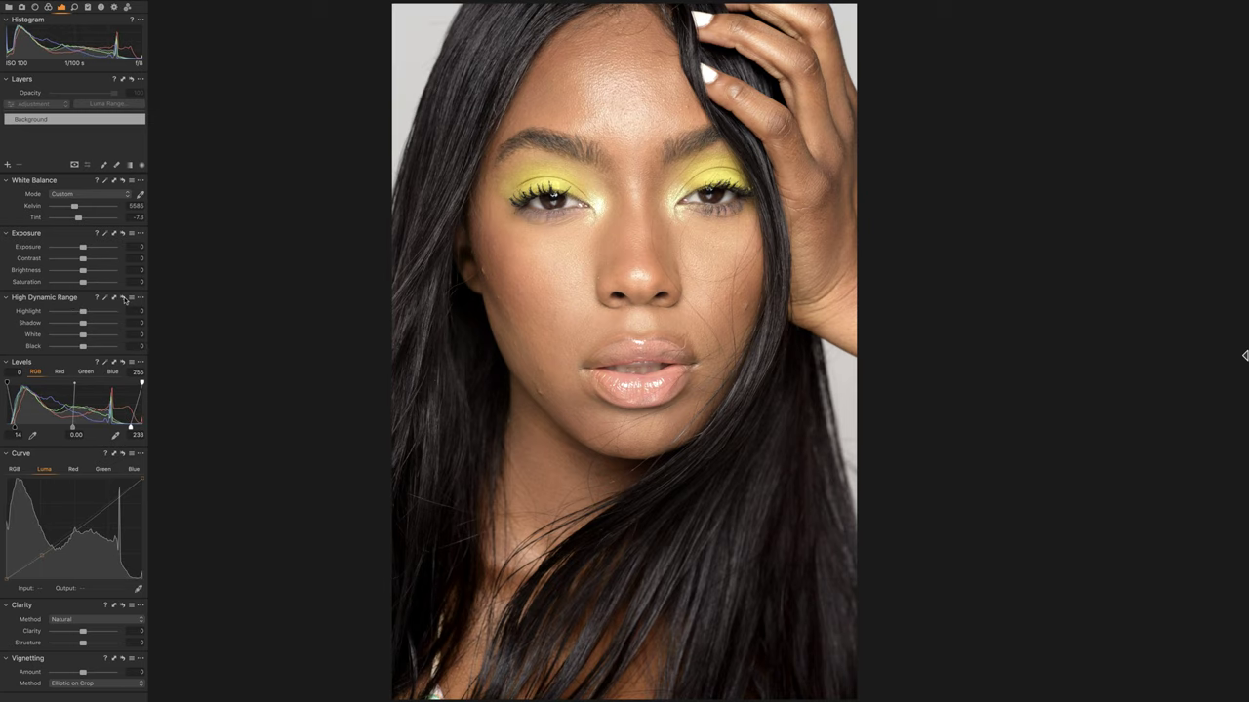
pyautogui.click(123, 299)
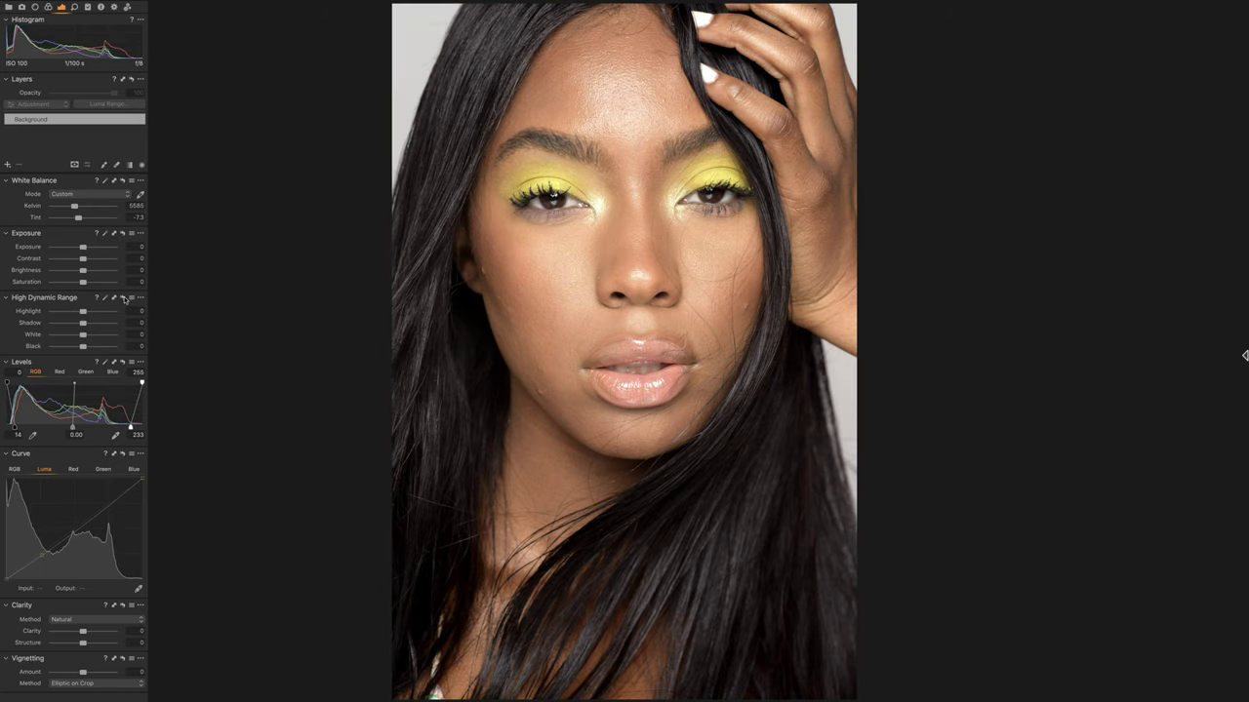
pyautogui.click(123, 299)
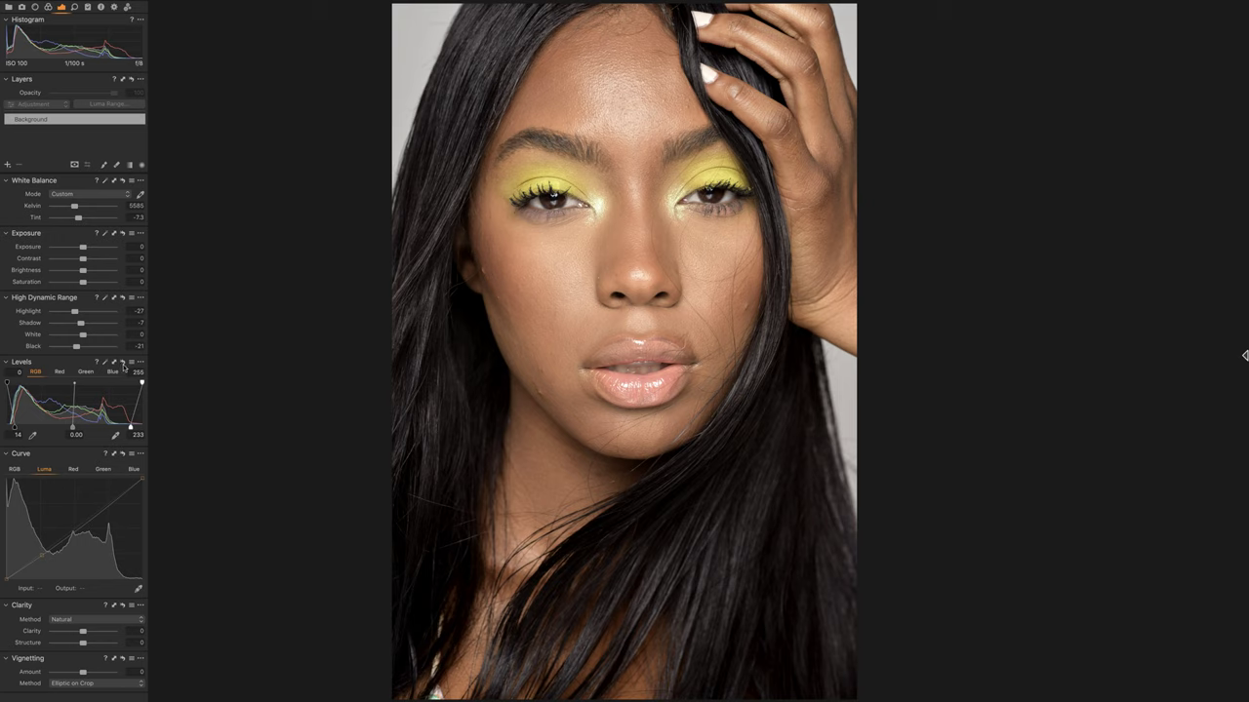
# - Preview the adjusted DSC_4621.tif with and without its Levels and White Balance adjustments, keeping both
pyautogui.click(123, 366)
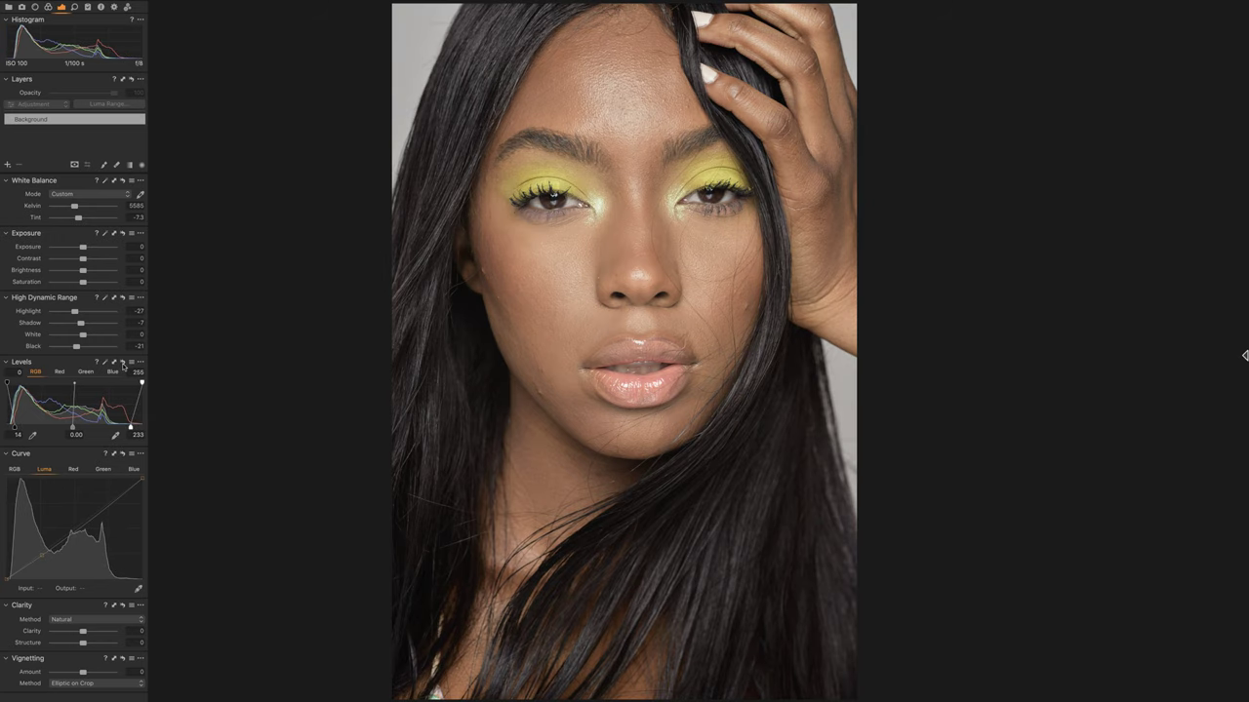
pyautogui.click(123, 366)
pyautogui.click(123, 365)
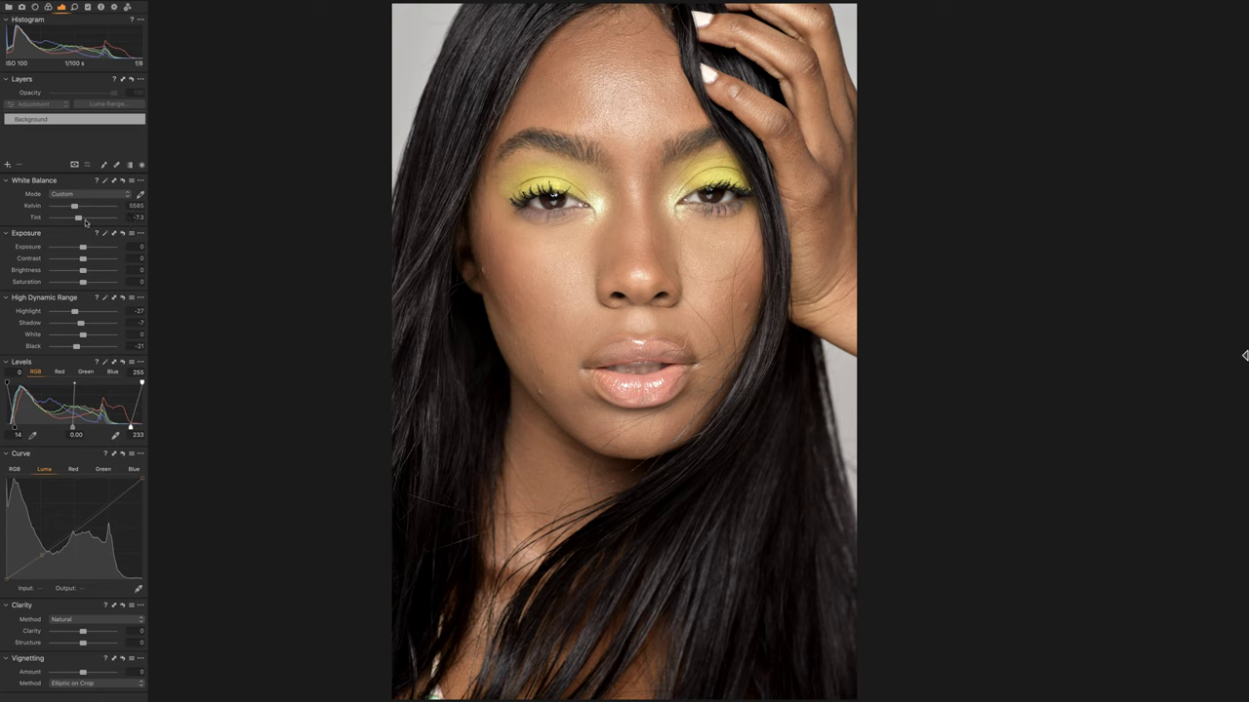
pyautogui.click(123, 183)
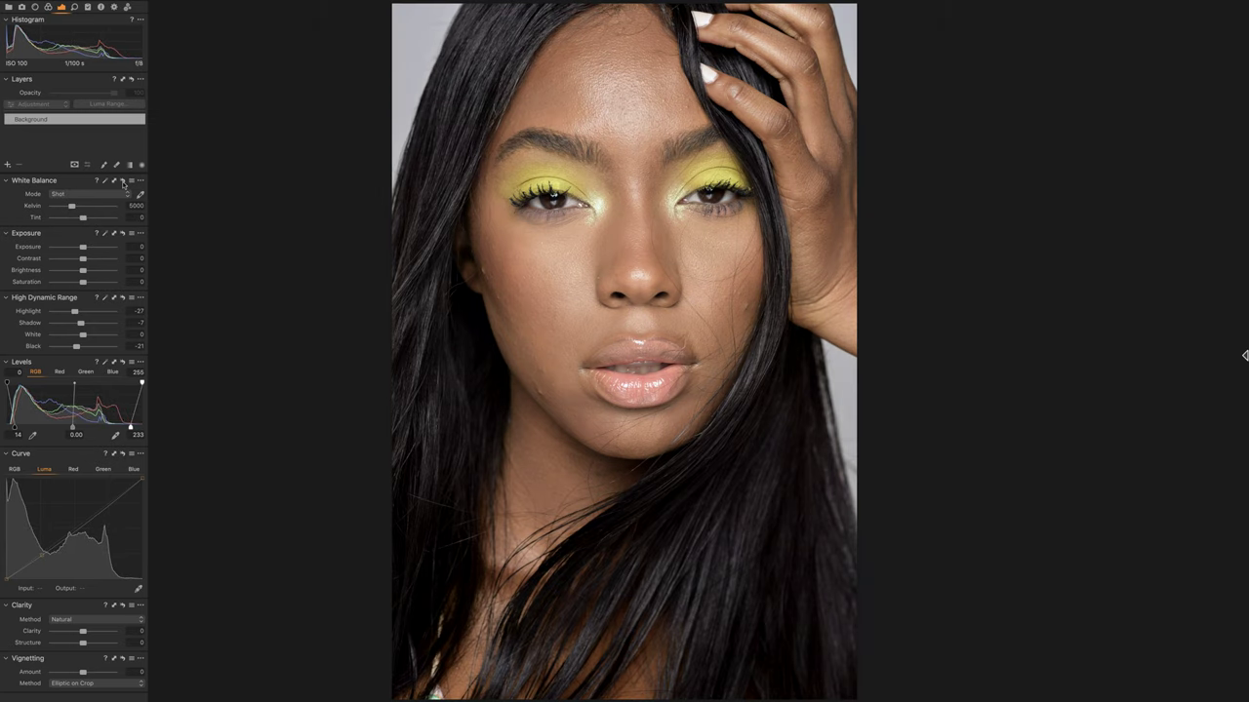
pyautogui.click(123, 184)
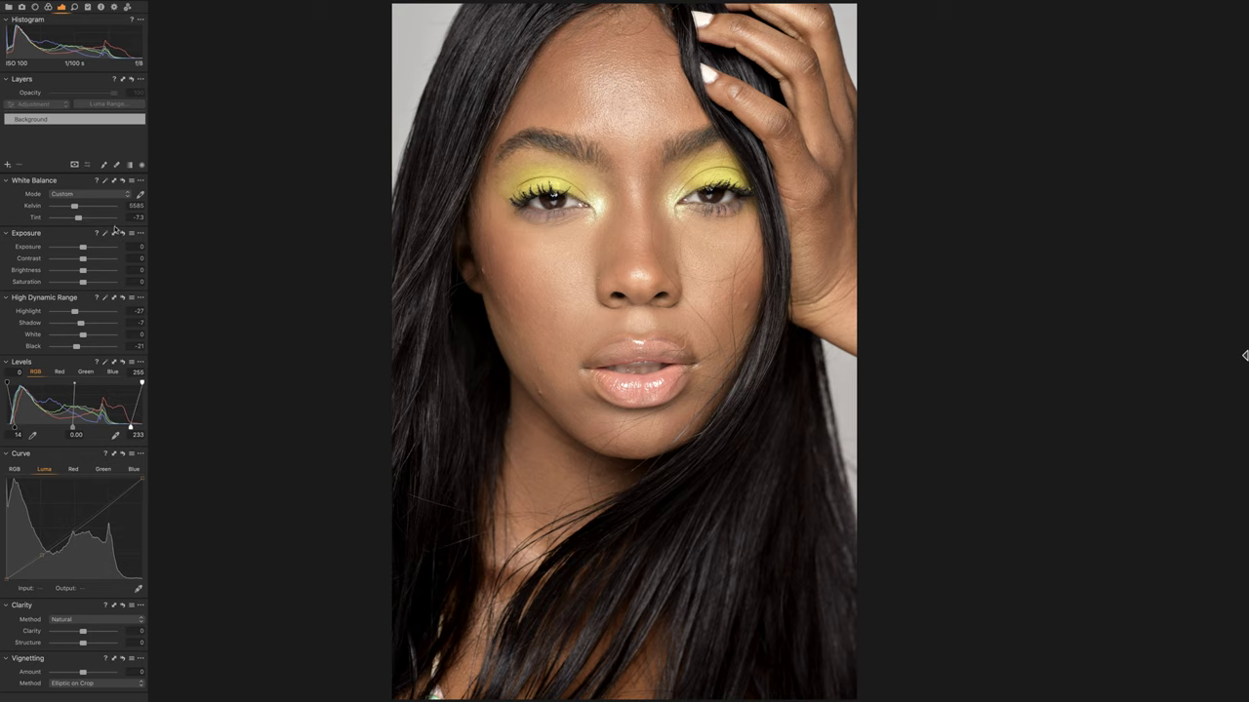
# - Compare the unprocessed and adjusted DSC_4621.tif variants with the finished DSC_4621.psd
pyautogui.press('super+t')
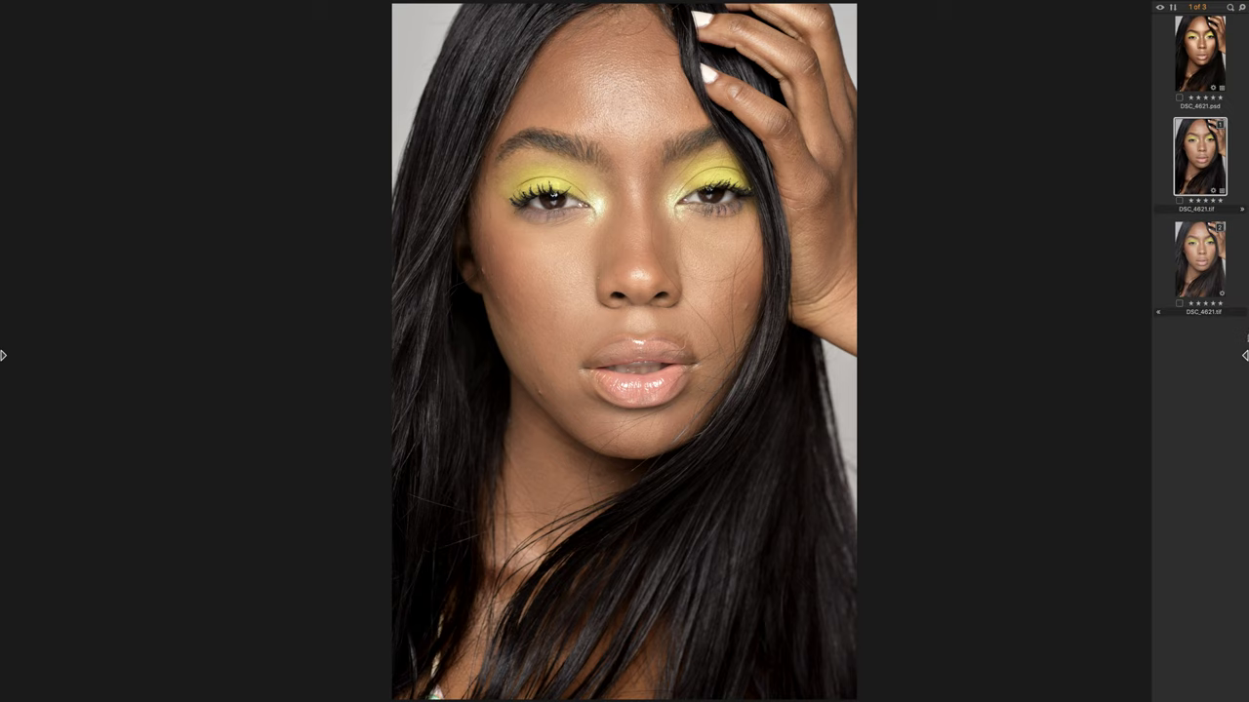
pyautogui.click(1199, 261)
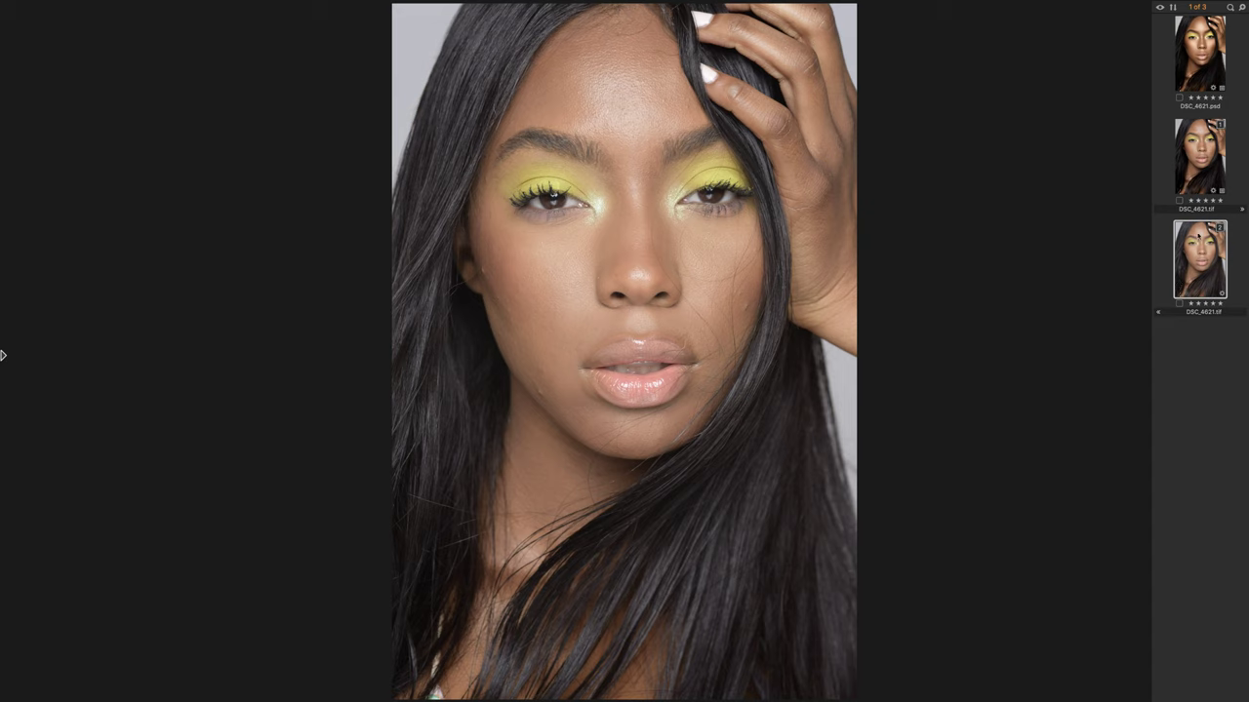
pyautogui.click(1195, 190)
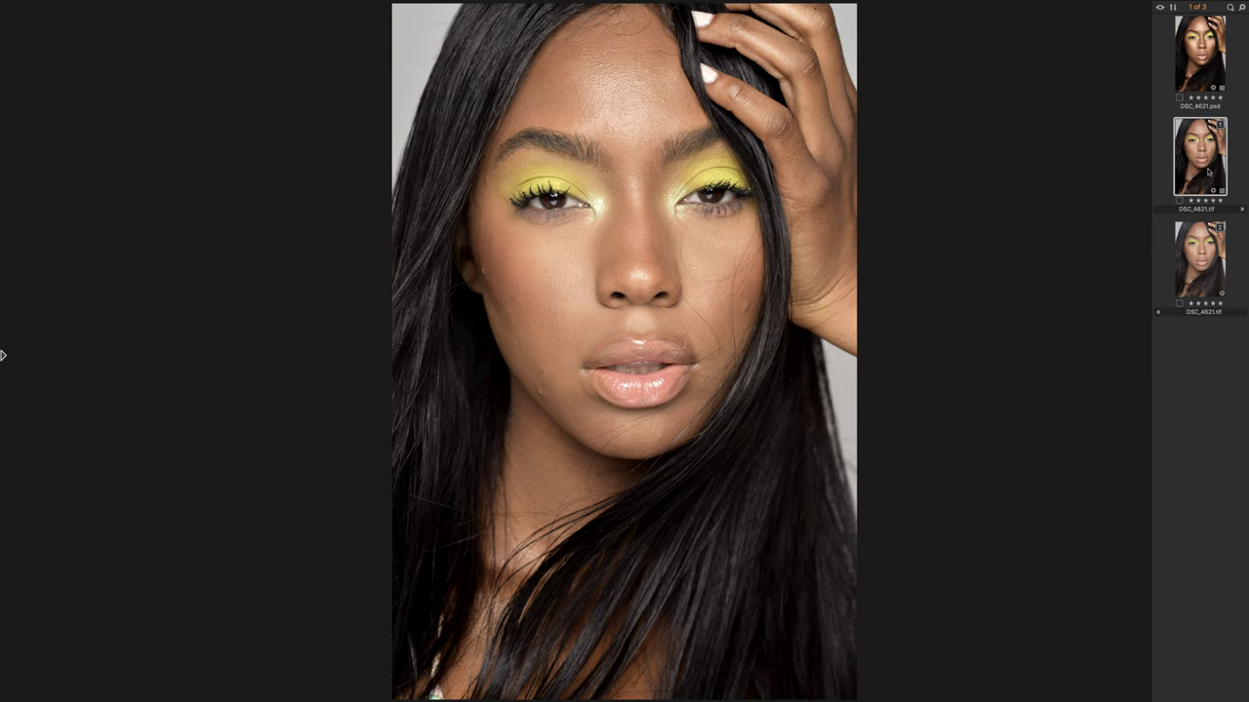
pyautogui.click(1196, 66)
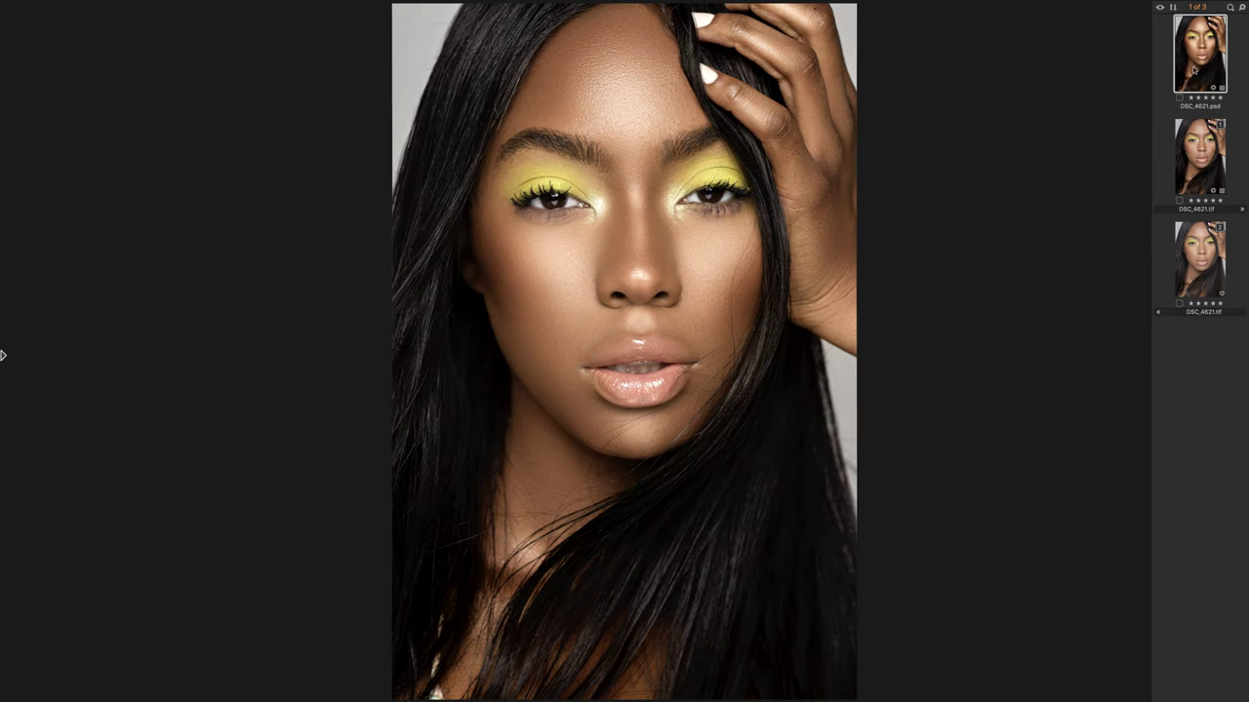
pyautogui.click(1203, 156)
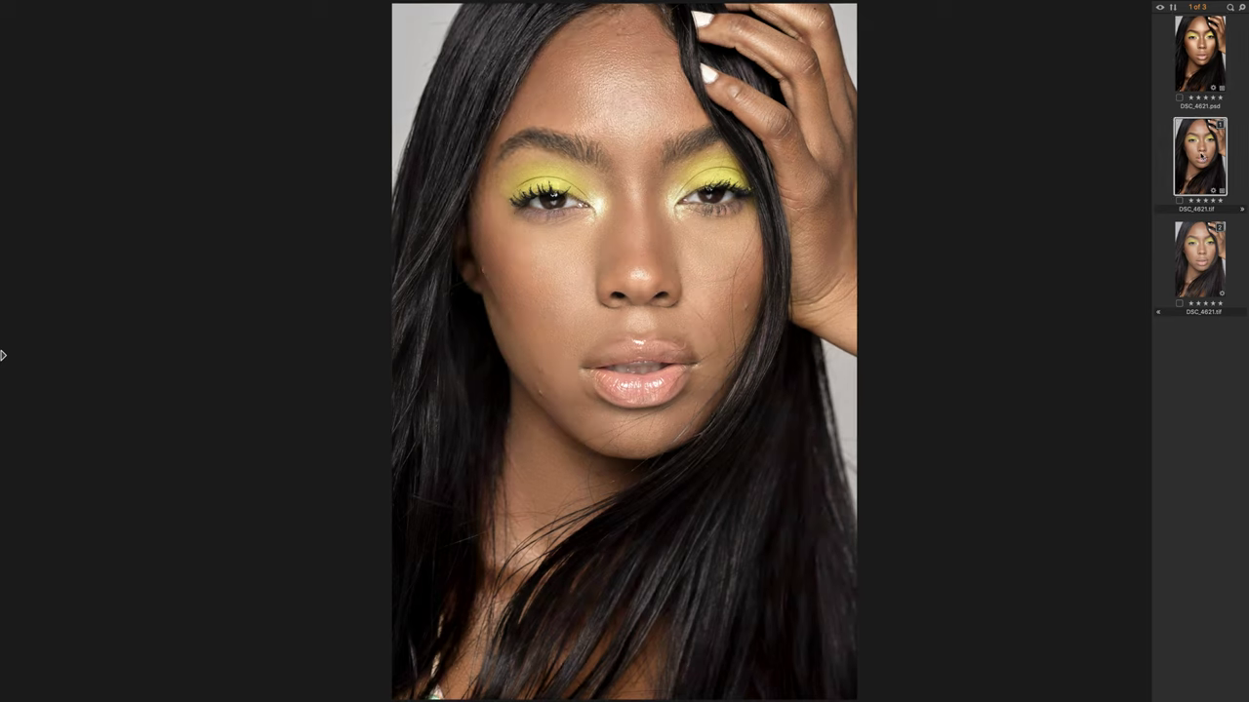
pyautogui.click(1192, 86)
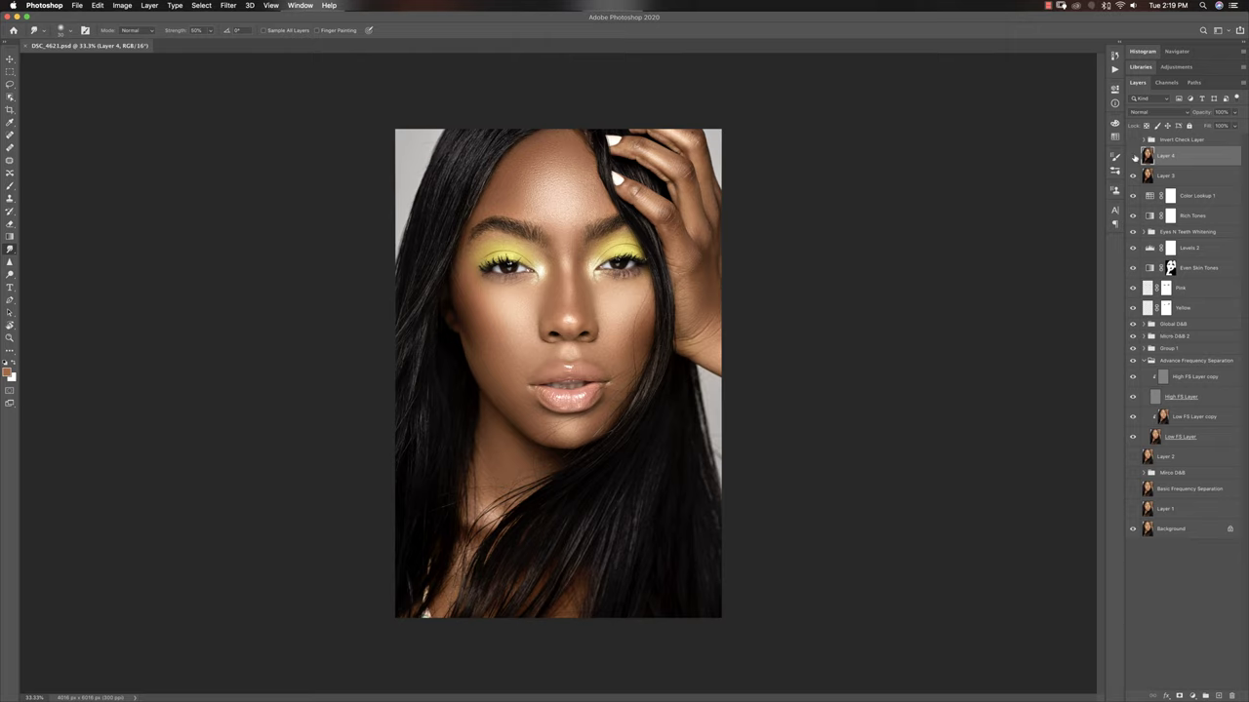
# - In Photoshop, hide every layer and group above the Background in DSC_4621.psd and collapse the Advance Frequency Separation group
pyautogui.moveTo(1133, 156); pyautogui.dragTo(1132, 365)
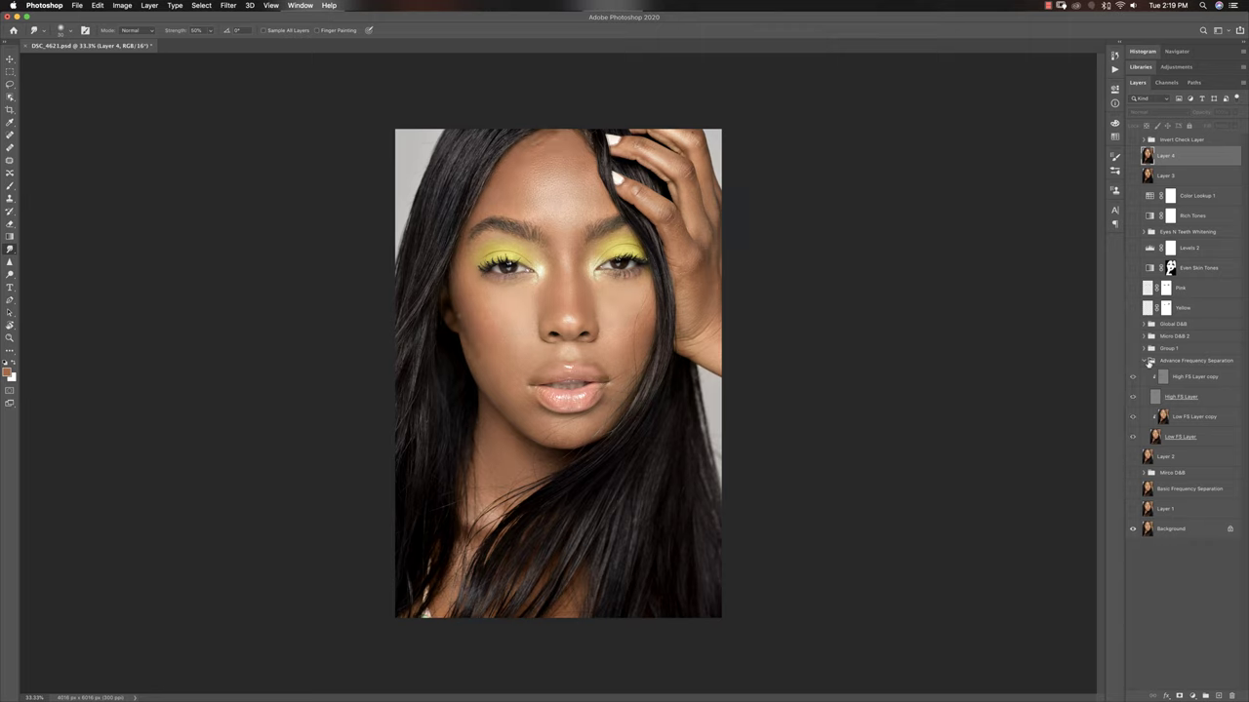
pyautogui.click(1149, 362)
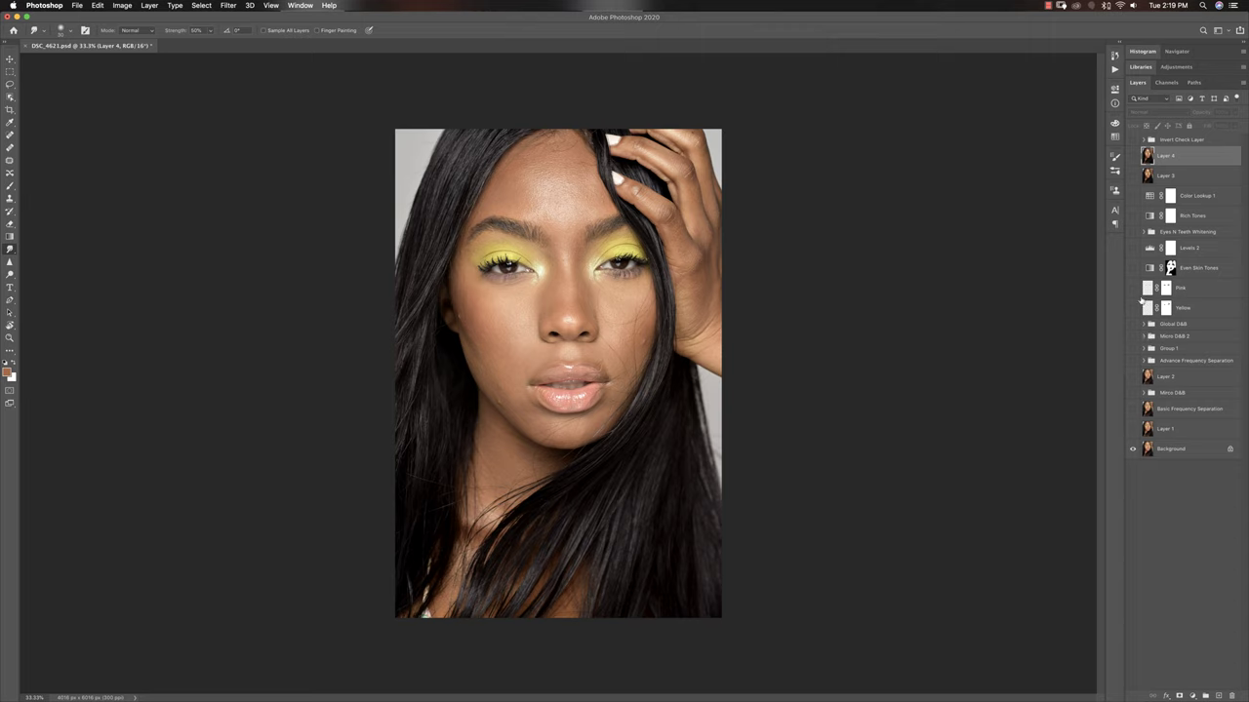
# - Show Layer 1 and the Basic Frequency Separation layer, and display the list of retouching actions
pyautogui.click(1133, 429)
pyautogui.click(1132, 431)
pyautogui.click(1130, 411)
pyautogui.click(1115, 69)
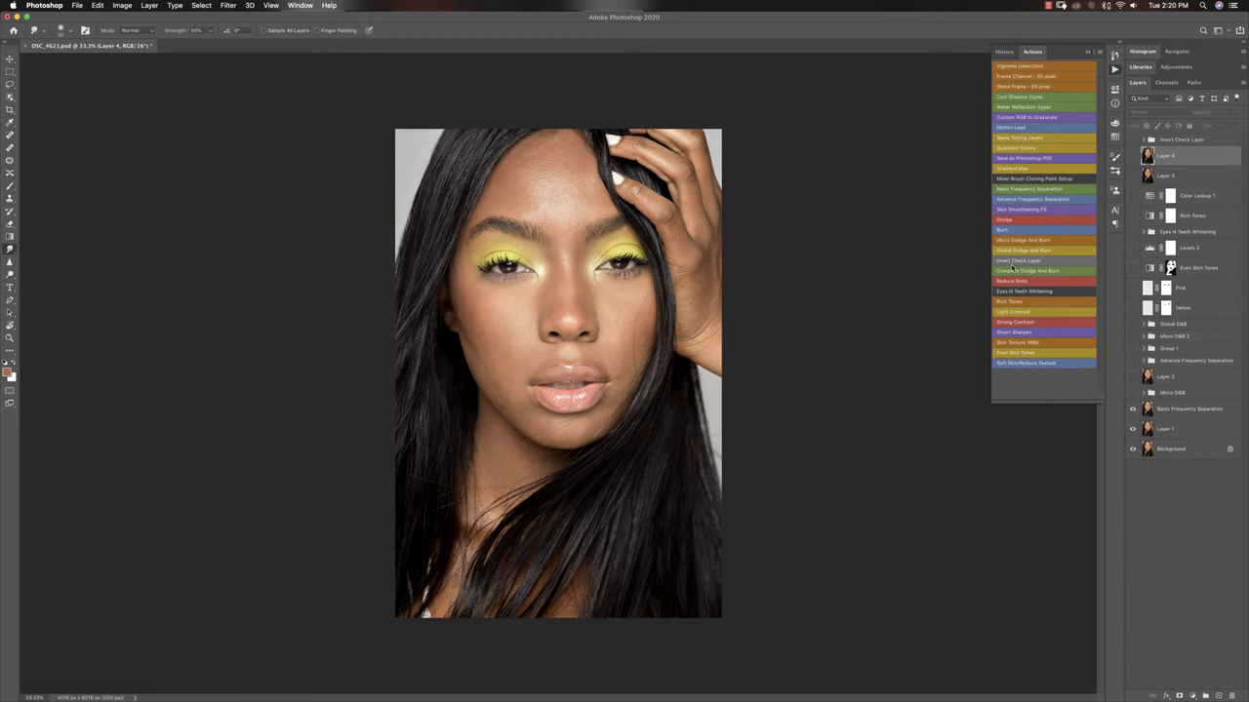
# - Examine the face closely with and without Layer 1 and the Basic Frequency Separation layer, leaving both visible
pyautogui.press('super+equal')
pyautogui.press('super+equal')
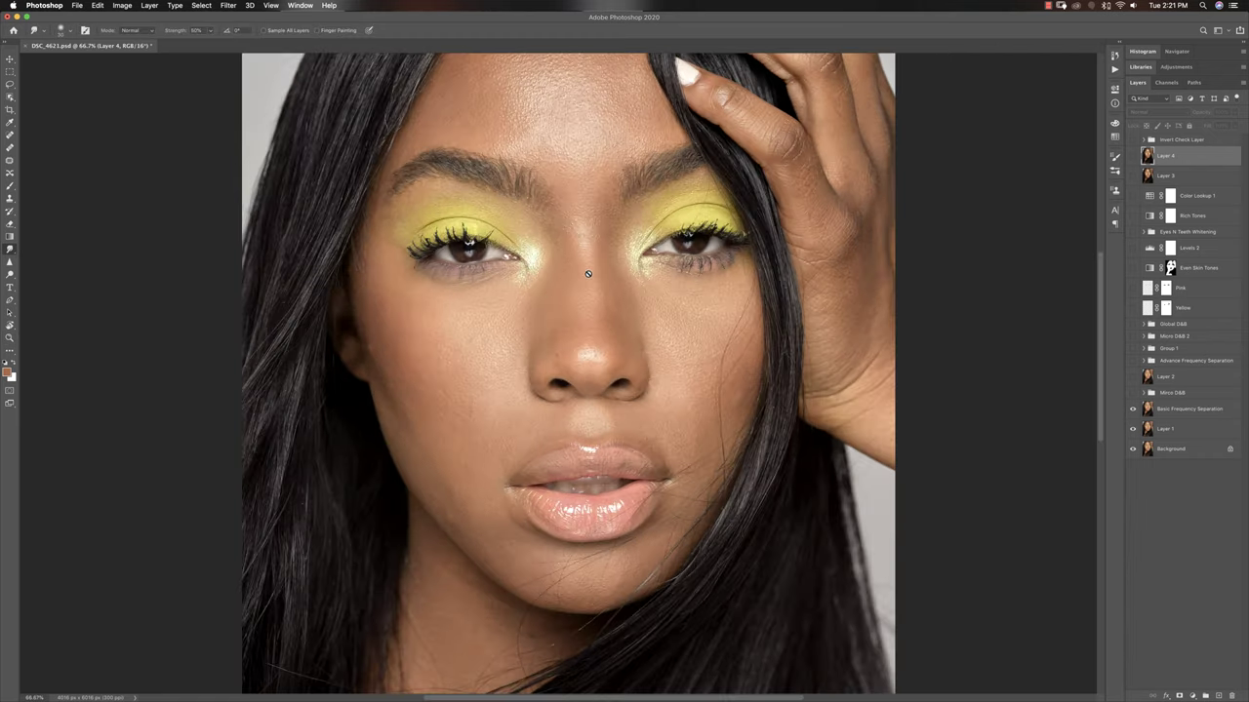
pyautogui.hscroll(3, 598, 276)
pyautogui.scroll(2, 598, 276)
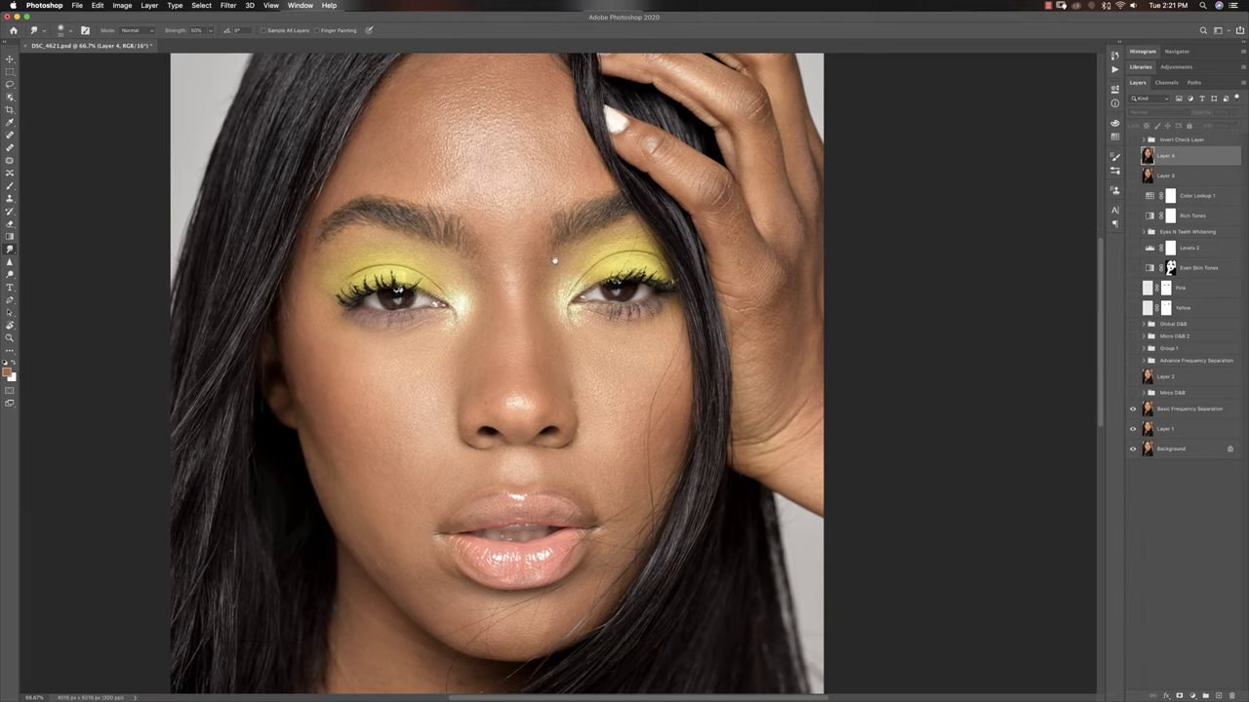
pyautogui.click(1133, 409)
pyautogui.click(1133, 428)
pyautogui.click(1133, 428)
pyautogui.click(1132, 411)
pyautogui.click(1133, 411)
pyautogui.click(1133, 411)
# - Choose the Clone Stamp tool and show the Micro D&B group over the whole face
pyautogui.click(10, 198)
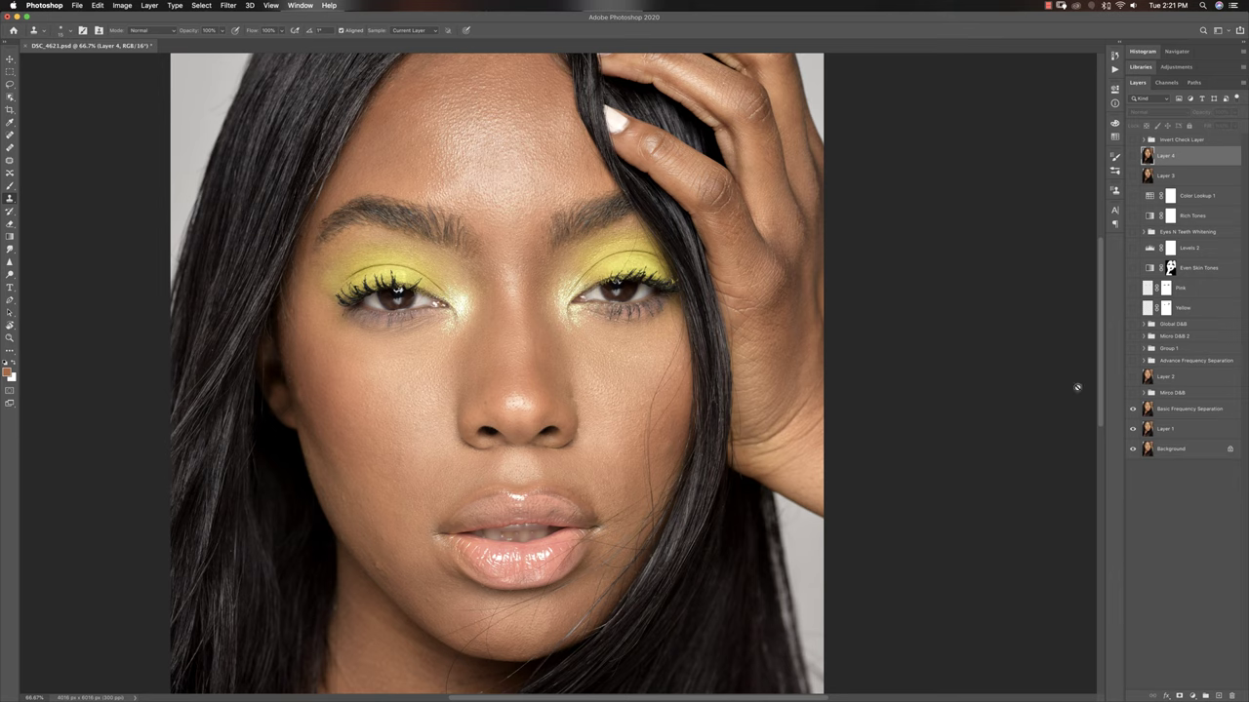
pyautogui.scroll(-1, 660, 355)
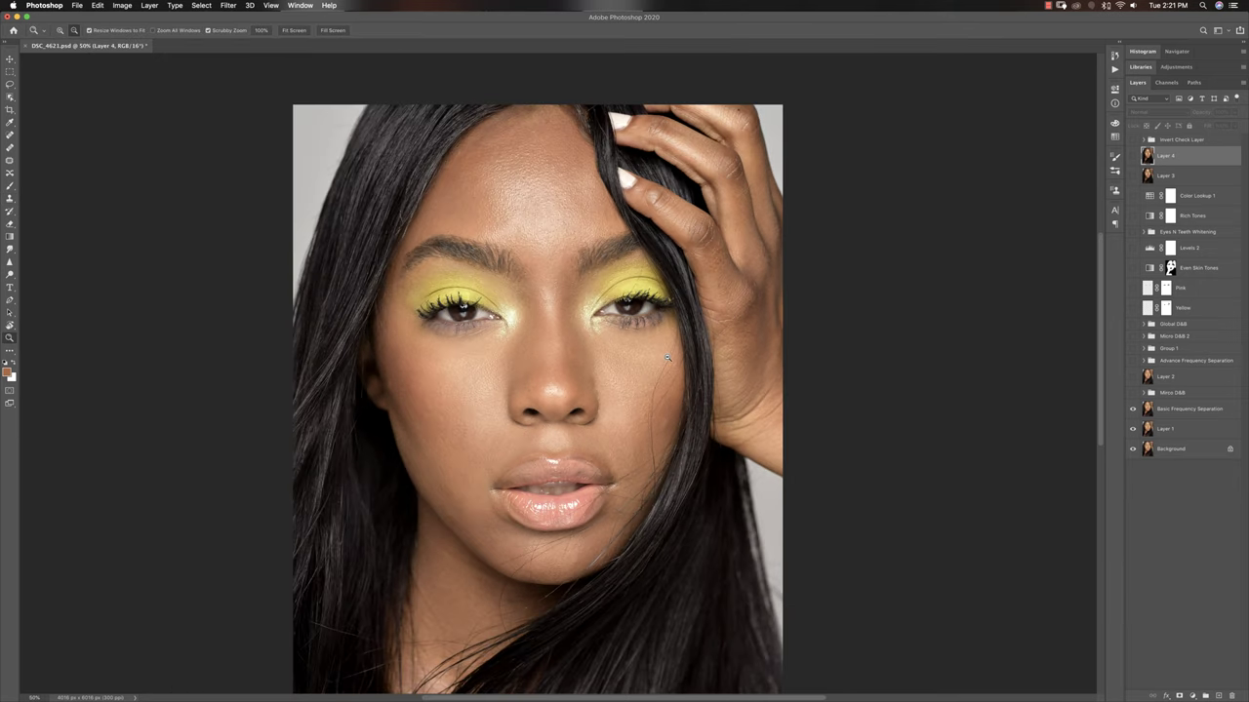
pyautogui.click(1133, 393)
pyautogui.click(1134, 396)
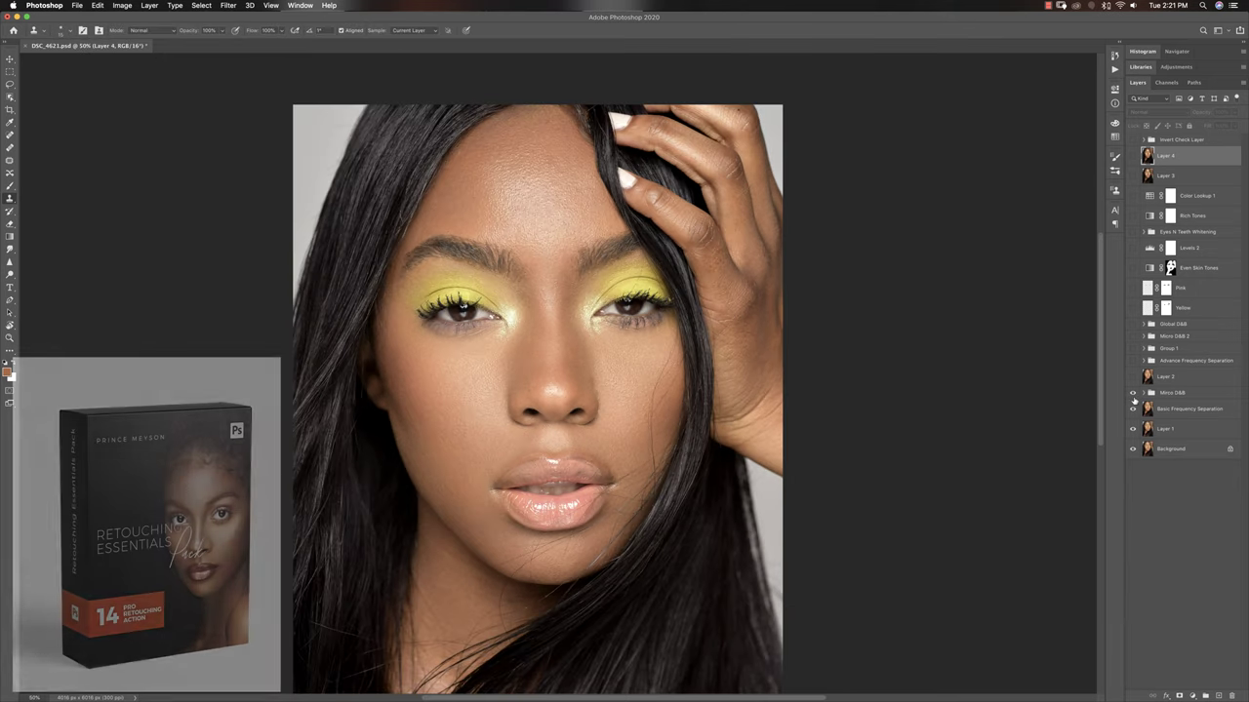
# - Preview the portrait through the Invert Check Layer group, inspect the adjustment layers inside it, and hide the group again
pyautogui.click(1133, 140)
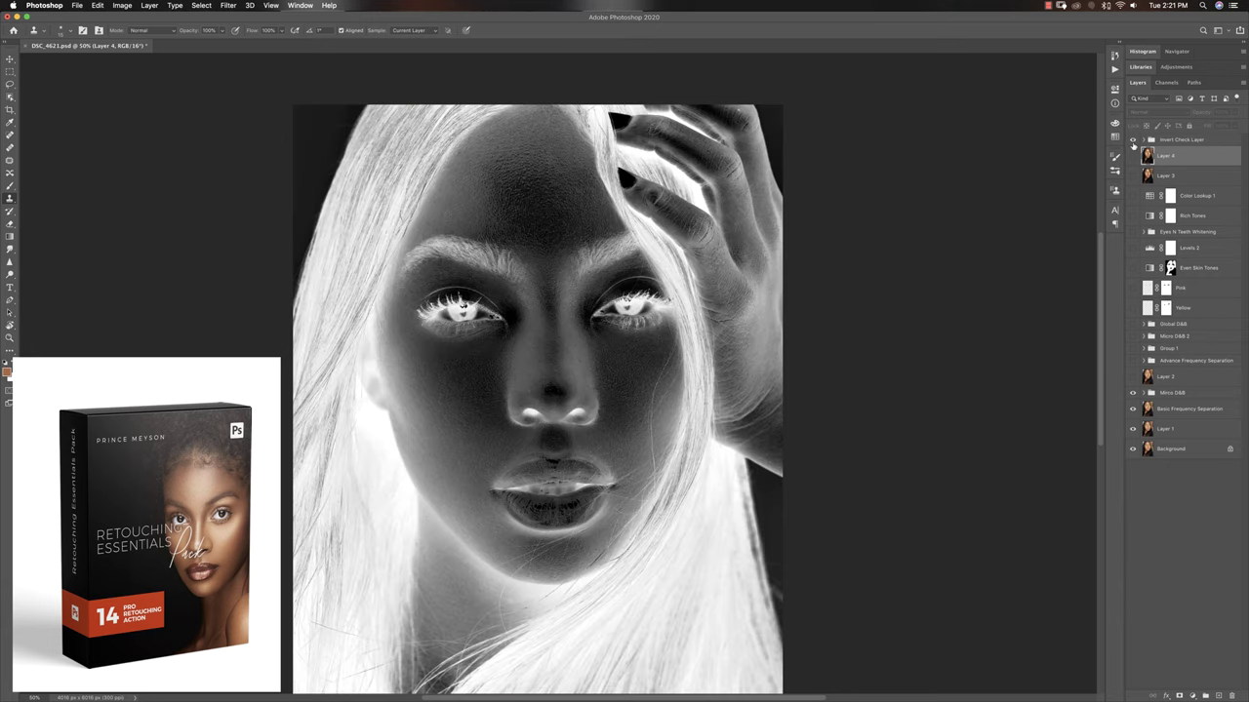
pyautogui.click(1144, 140)
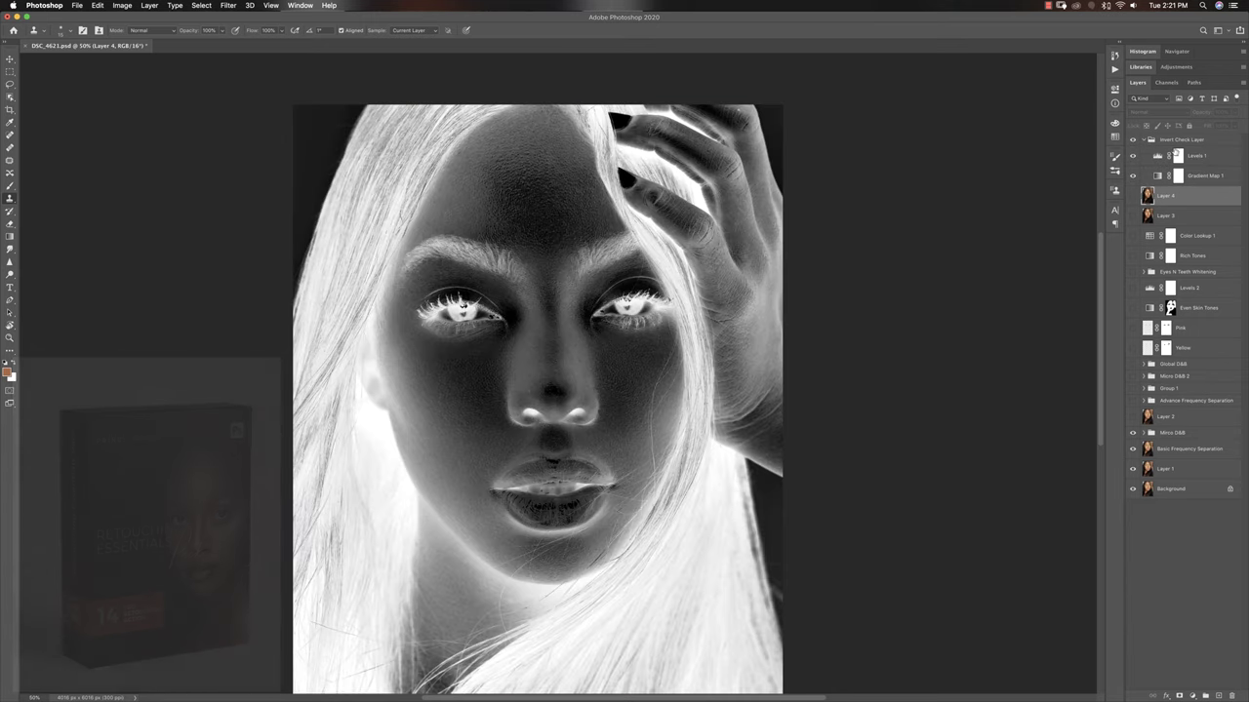
pyautogui.click(1144, 141)
pyautogui.click(1133, 140)
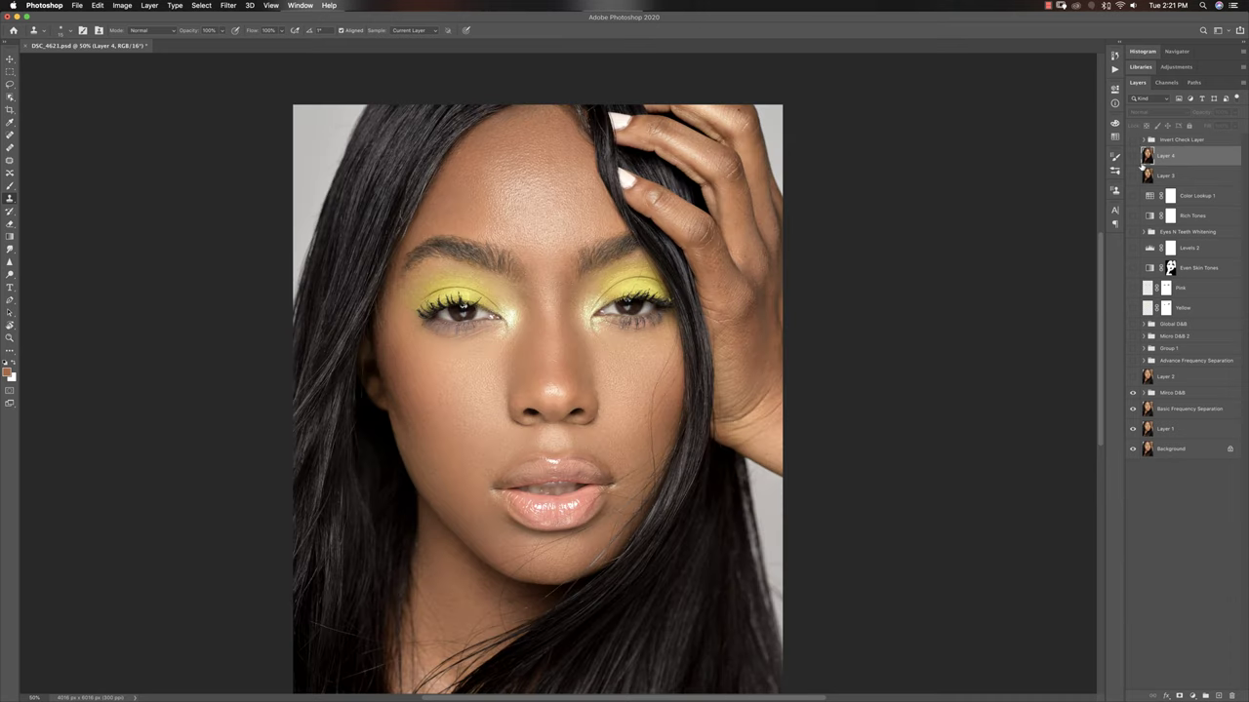
# - Compare the skin with and without the Micro D&B group's dodge and burn adjustments
pyautogui.click(1132, 393)
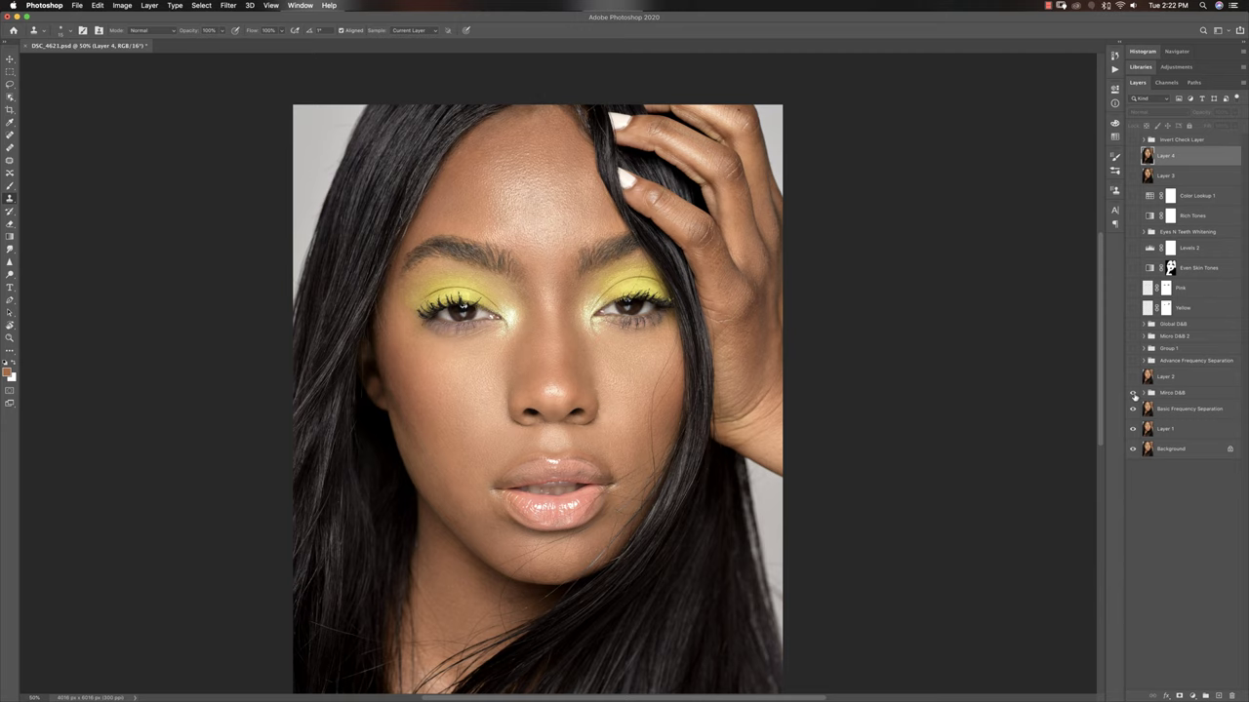
pyautogui.click(1133, 393)
pyautogui.click(1133, 393)
pyautogui.click(1132, 394)
# - Check the dodge and burn entries in the actions list, and expand the Micro D&B group to view its layers
pyautogui.click(1115, 70)
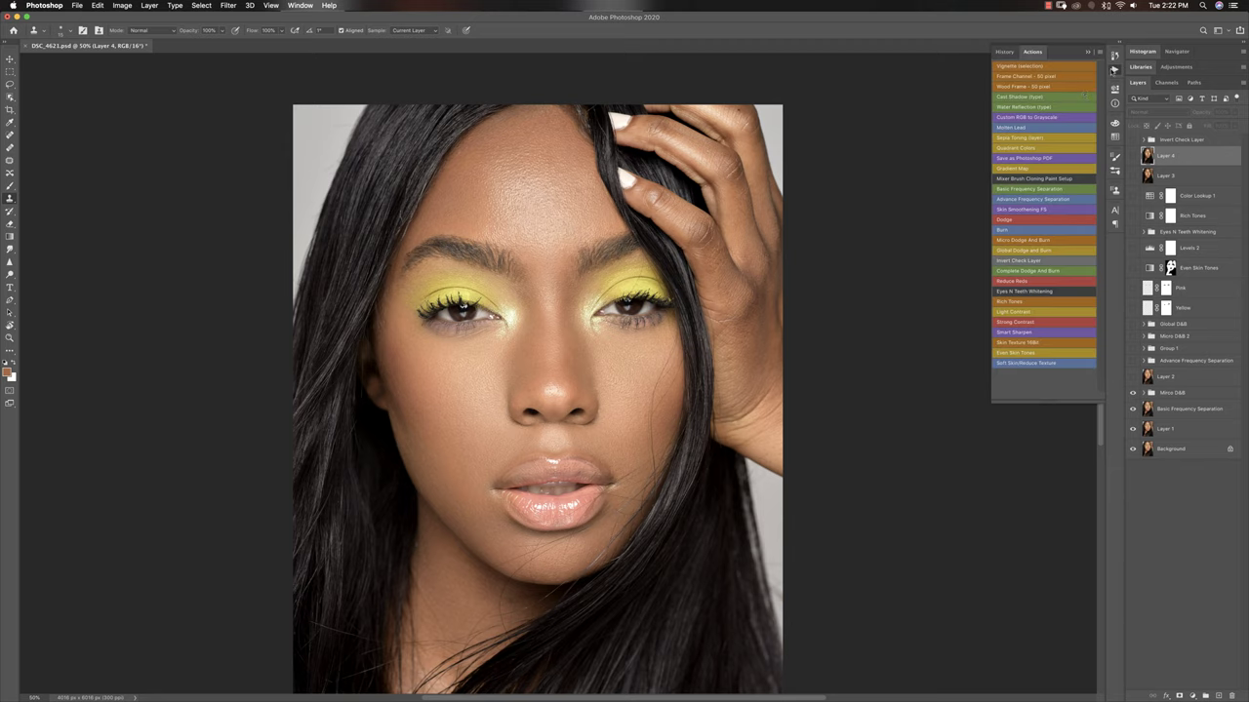
pyautogui.click(1115, 70)
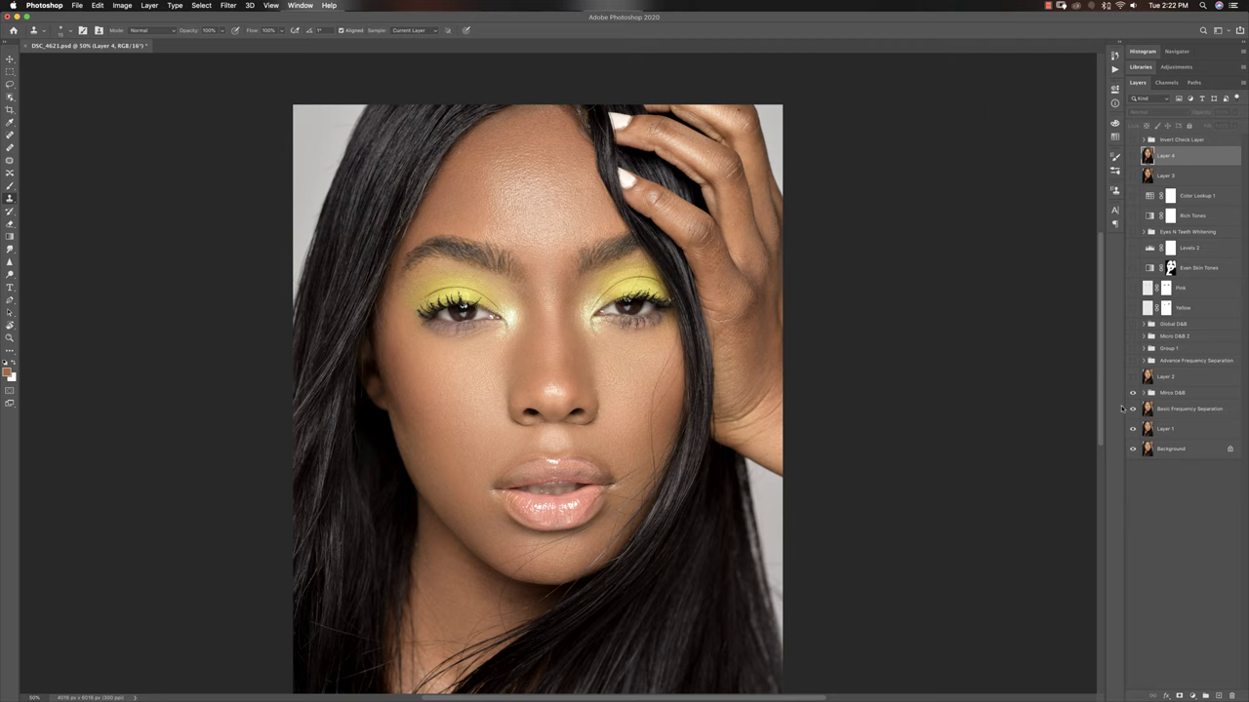
pyautogui.click(1150, 393)
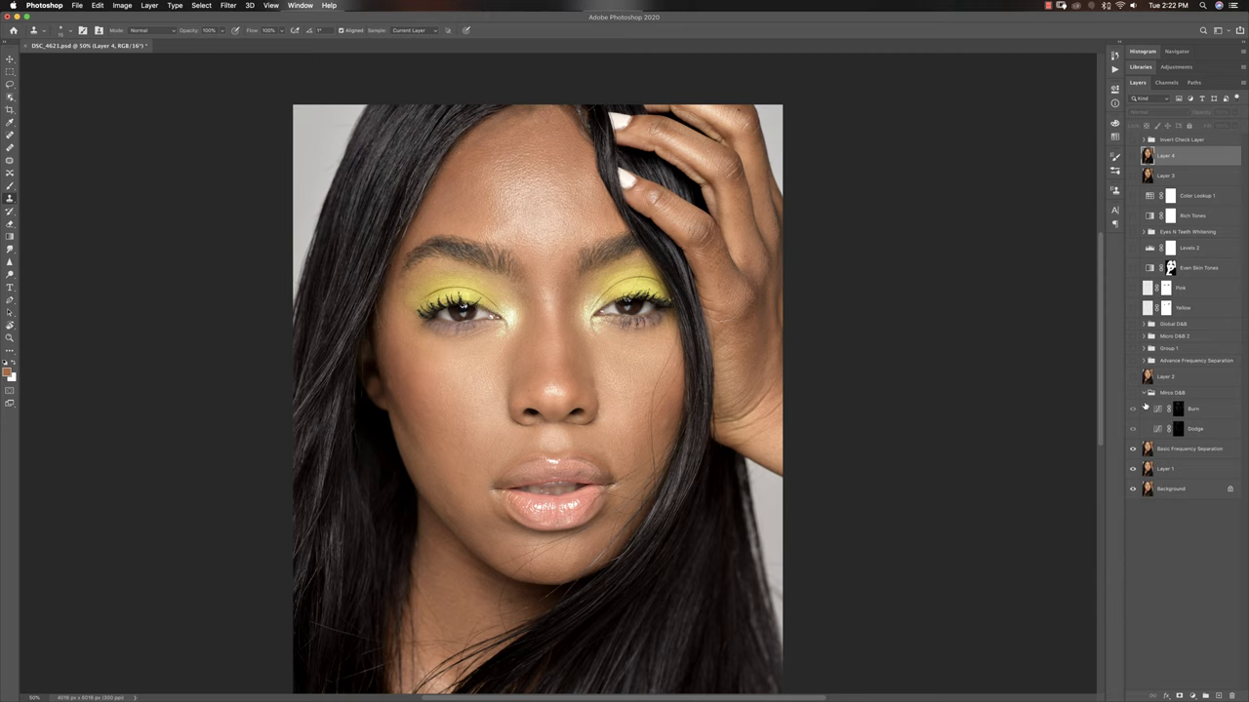
# - Show the Micro D&B group and Layer 2, select Layer 2, and expand the Advance Frequency Separation group
pyautogui.click(1132, 392)
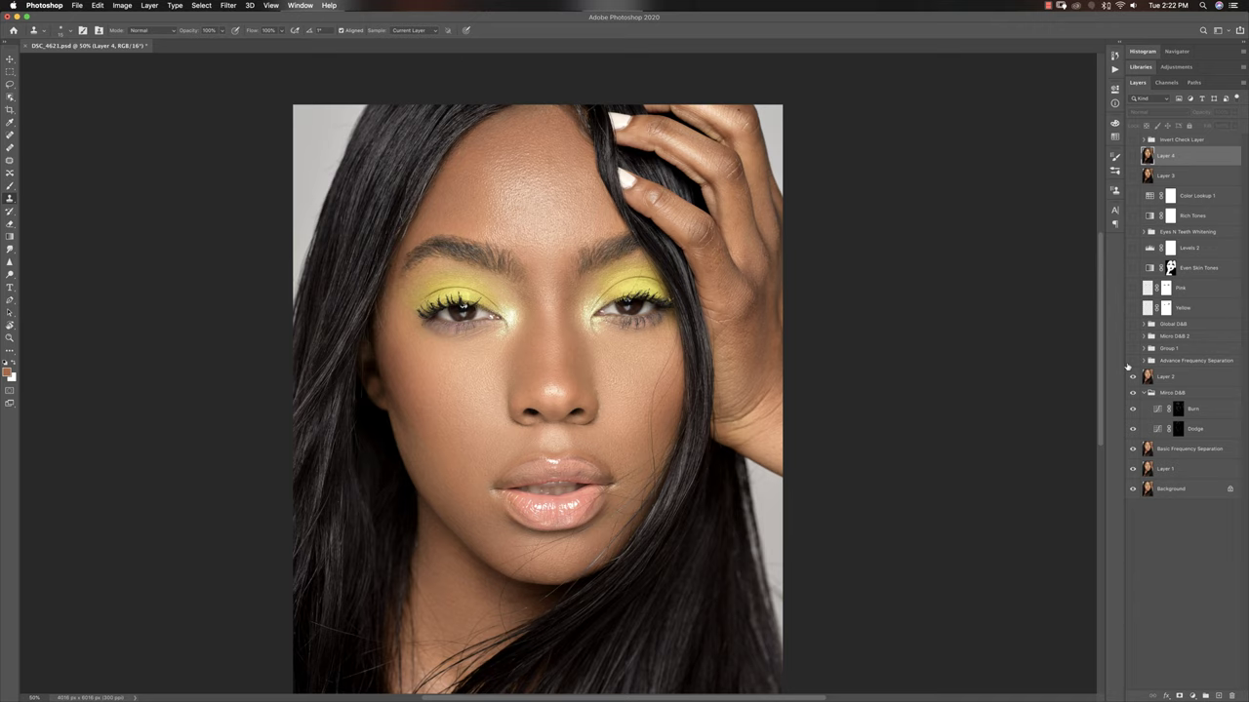
pyautogui.click(1186, 381)
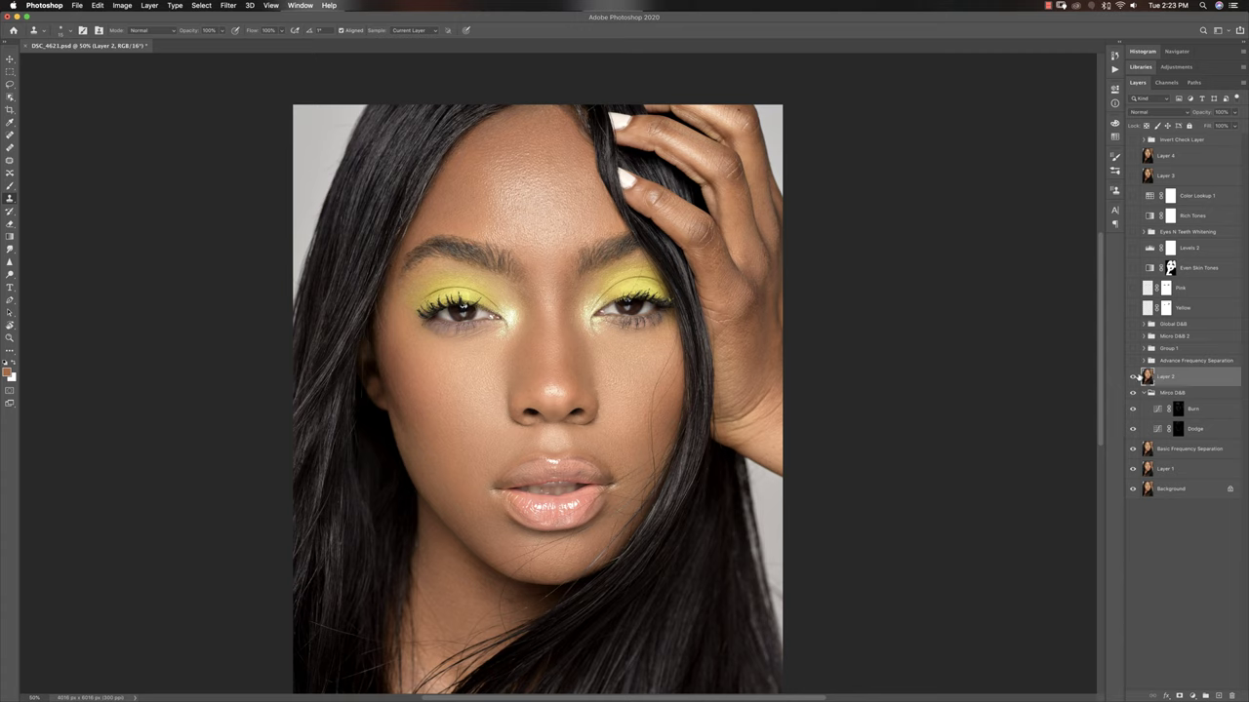
pyautogui.click(1144, 361)
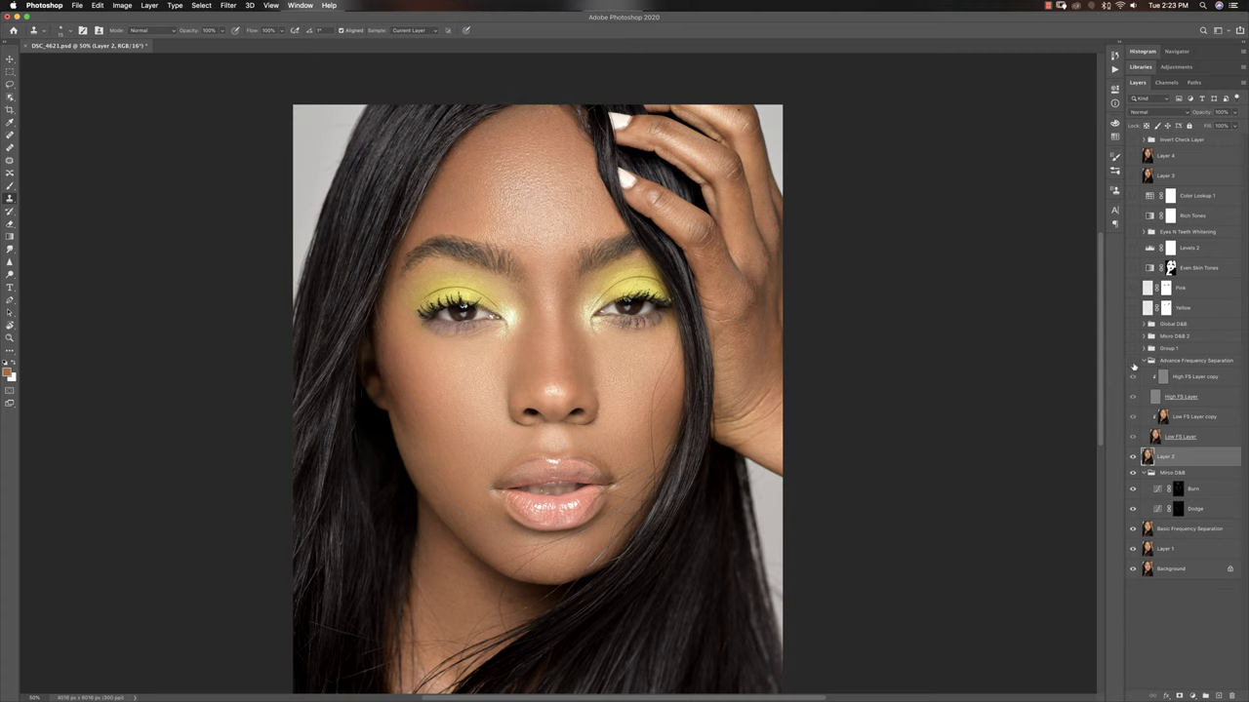
# - Compare the skin with and without the Advance Frequency Separation group, leaving the group shown
pyautogui.click(1134, 363)
pyautogui.click(1134, 363)
pyautogui.click(1133, 361)
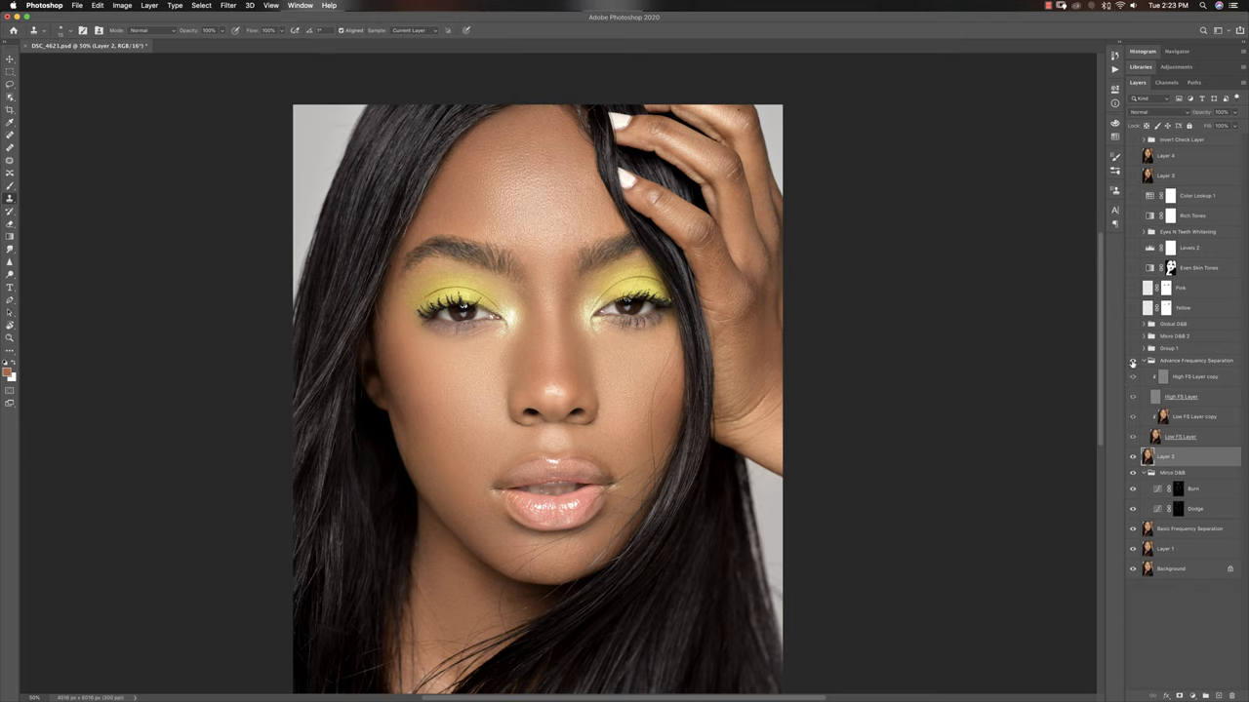
pyautogui.click(1133, 361)
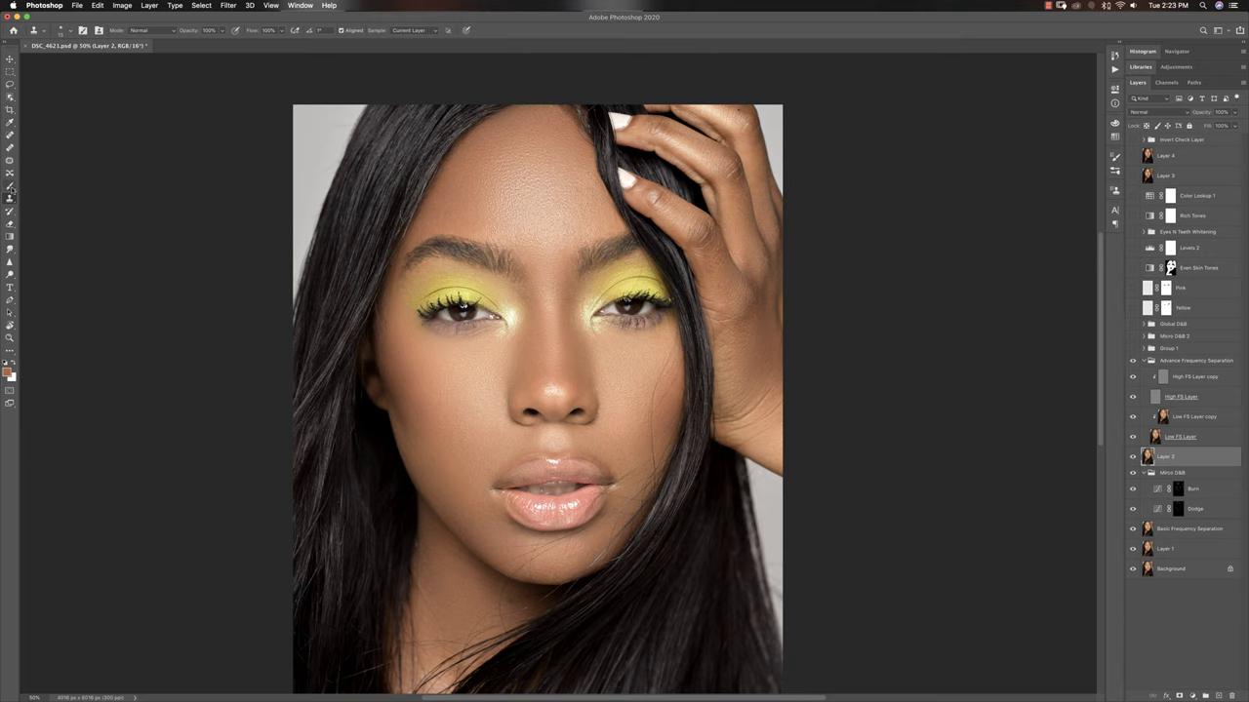
# - Choose the Mixer Brush tool, select the Low FS Layer copy, and recheck the frequency separation group's effect on the skin
pyautogui.moveTo(10, 185)
pyautogui.mouseDown()
pyautogui.moveTo(54, 205)
pyautogui.moveTo(19, 193)
pyautogui.moveTo(39, 204)
pyautogui.mouseUp()
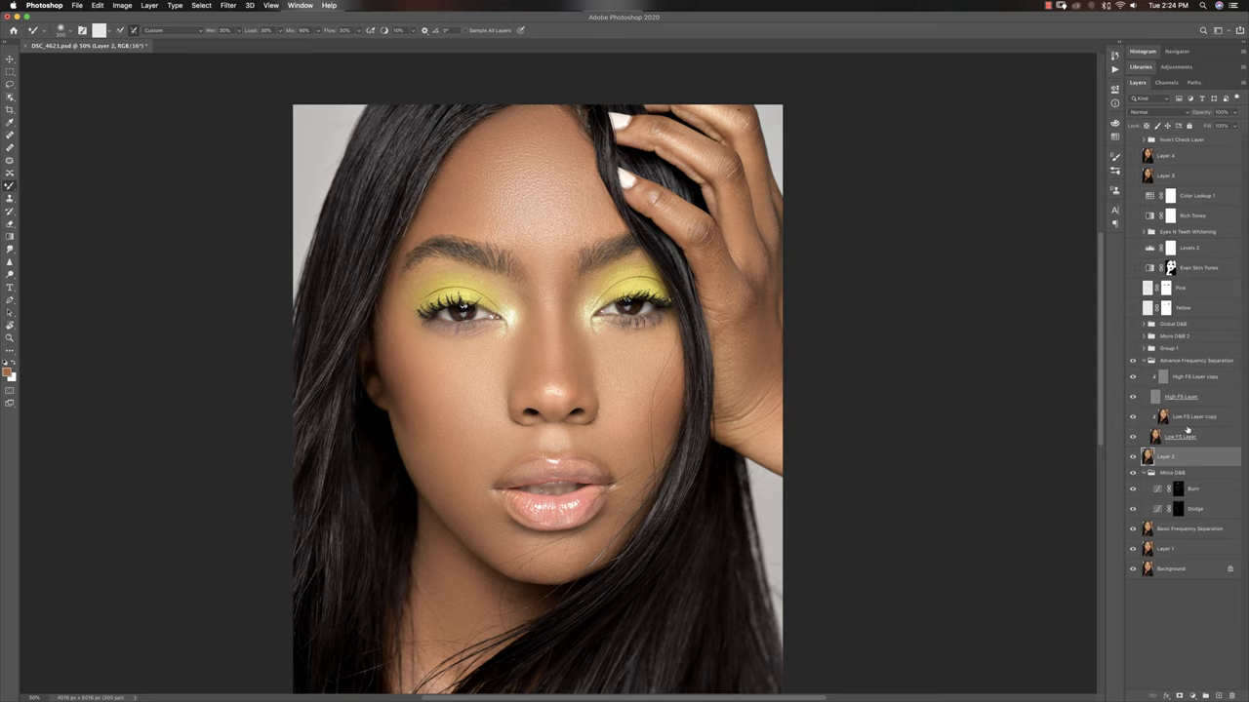
pyautogui.click(1188, 418)
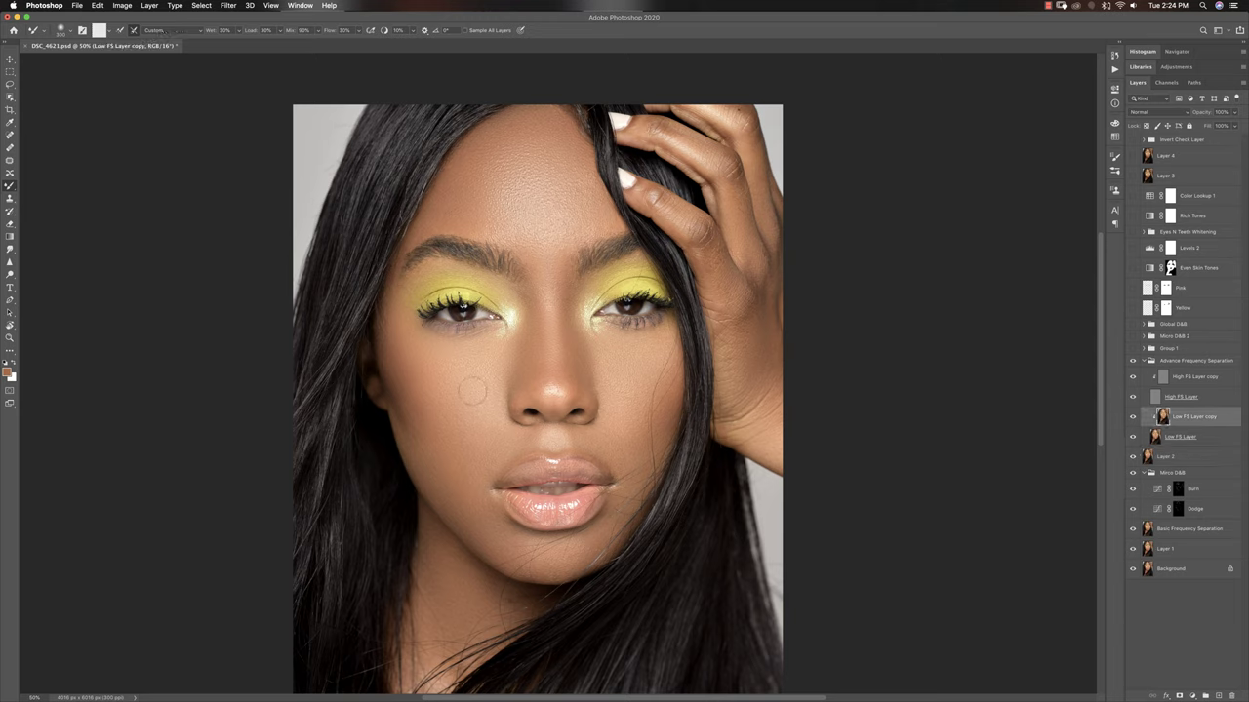
pyautogui.click(1132, 363)
pyautogui.click(1132, 363)
# - Expand Group 1 to see its lip layers, compare the lips with and without them, and leave the group shown
pyautogui.click(1144, 360)
pyautogui.click(1144, 348)
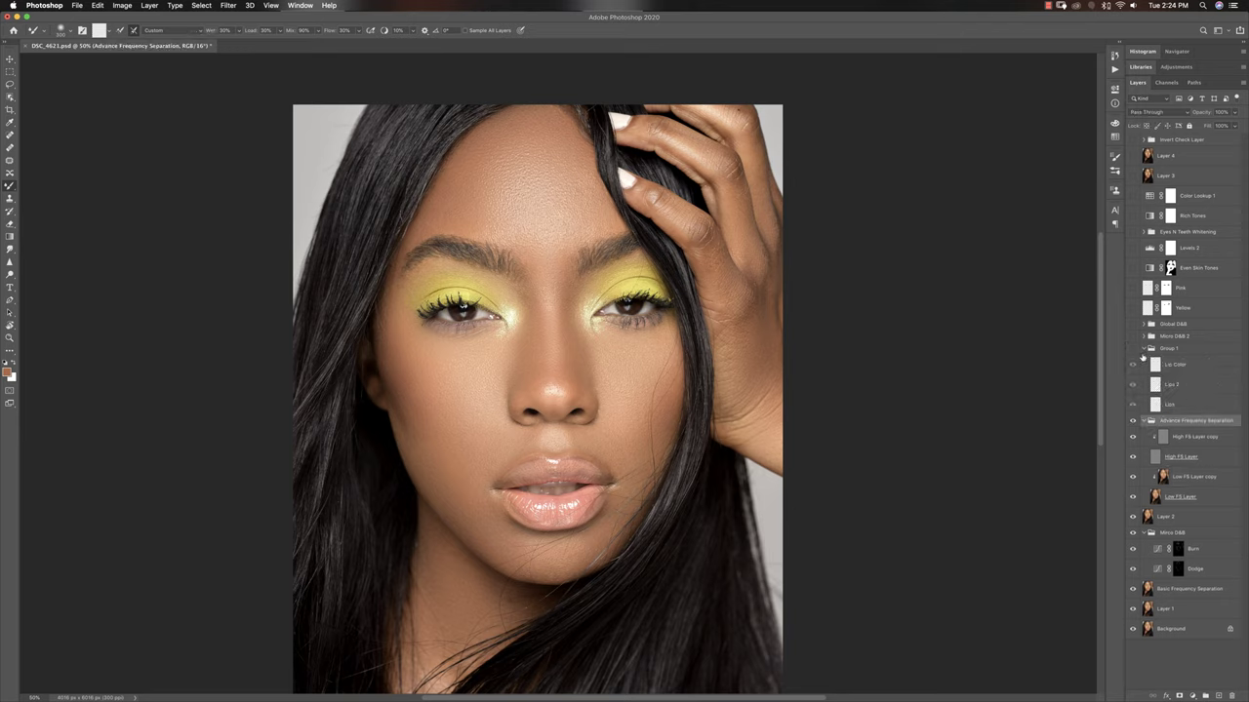
pyautogui.click(1132, 350)
pyautogui.click(1132, 349)
pyautogui.click(1132, 349)
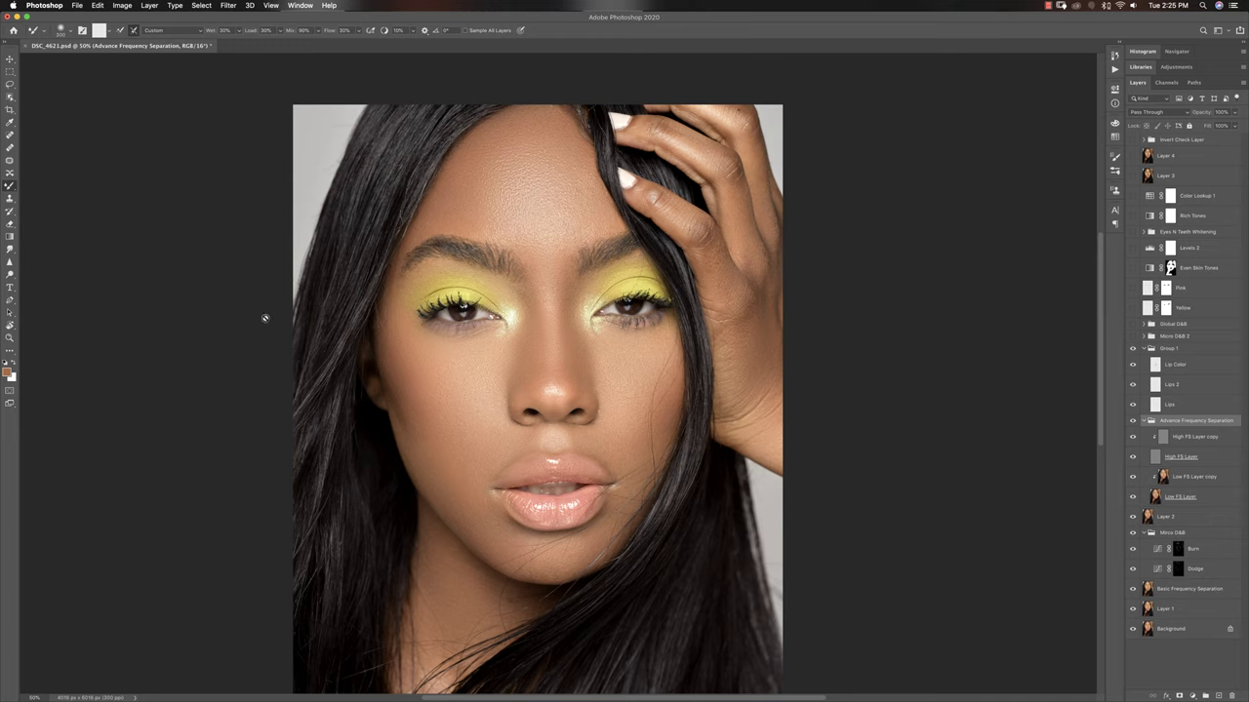
# - Trace a closed path around the upper lip with the Pen tool
pyautogui.click(9, 299)
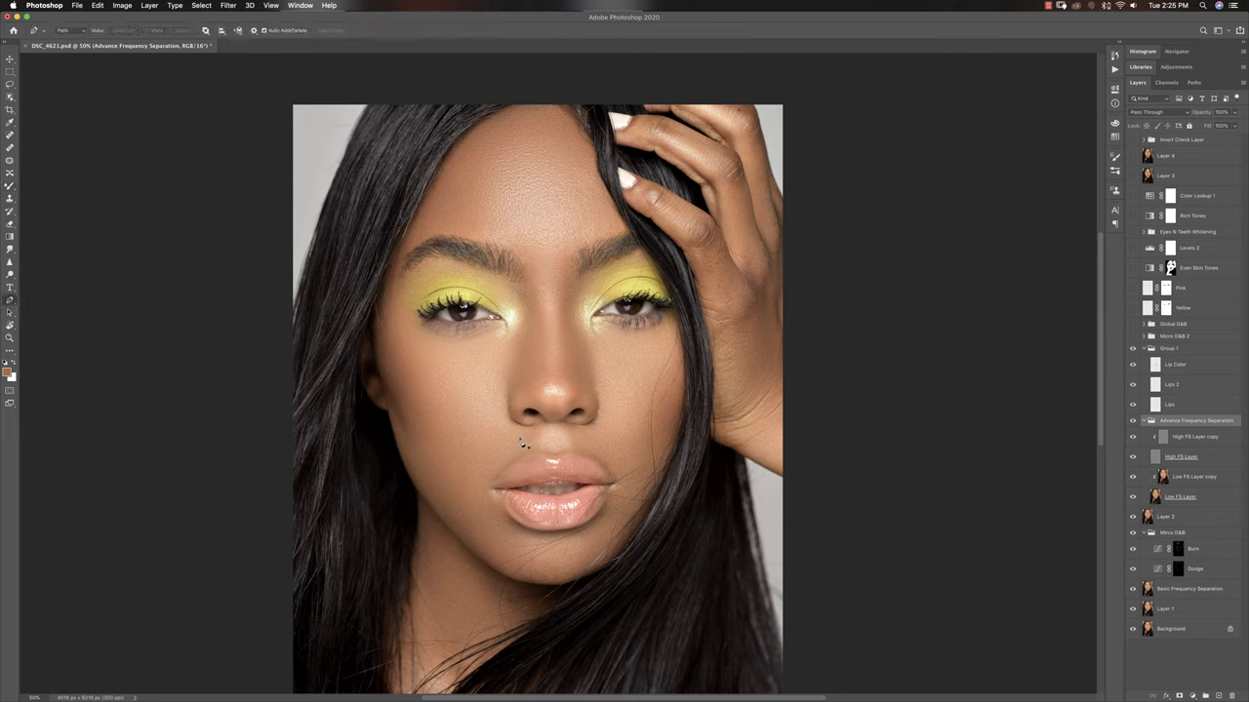
pyautogui.click(491, 486)
pyautogui.moveTo(508, 449); pyautogui.dragTo(550, 456)
pyautogui.moveTo(539, 457)
pyautogui.mouseDown()
pyautogui.moveTo(557, 462)
pyautogui.moveTo(548, 457)
pyautogui.mouseUp()
pyautogui.press('Return')
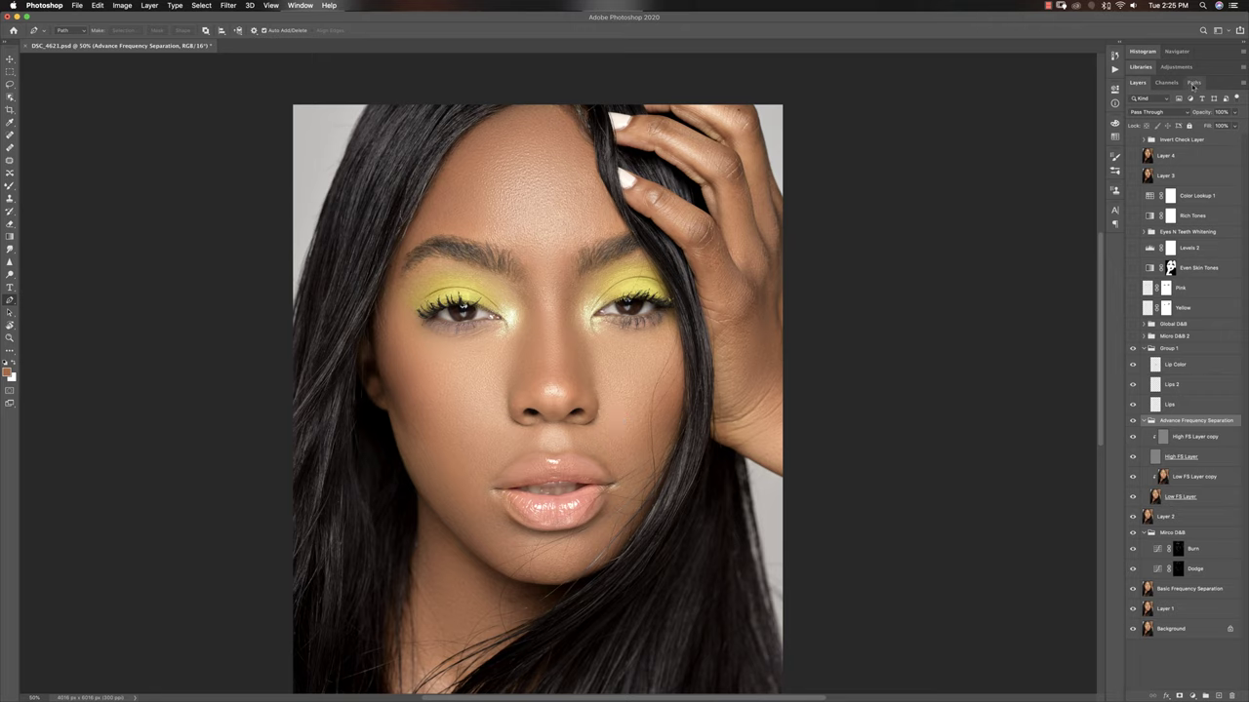
# - Convert the upper lip work path into a new anti-aliased selection with a feather radius of 0 pixels, and return to the layer list
pyautogui.click(1193, 82)
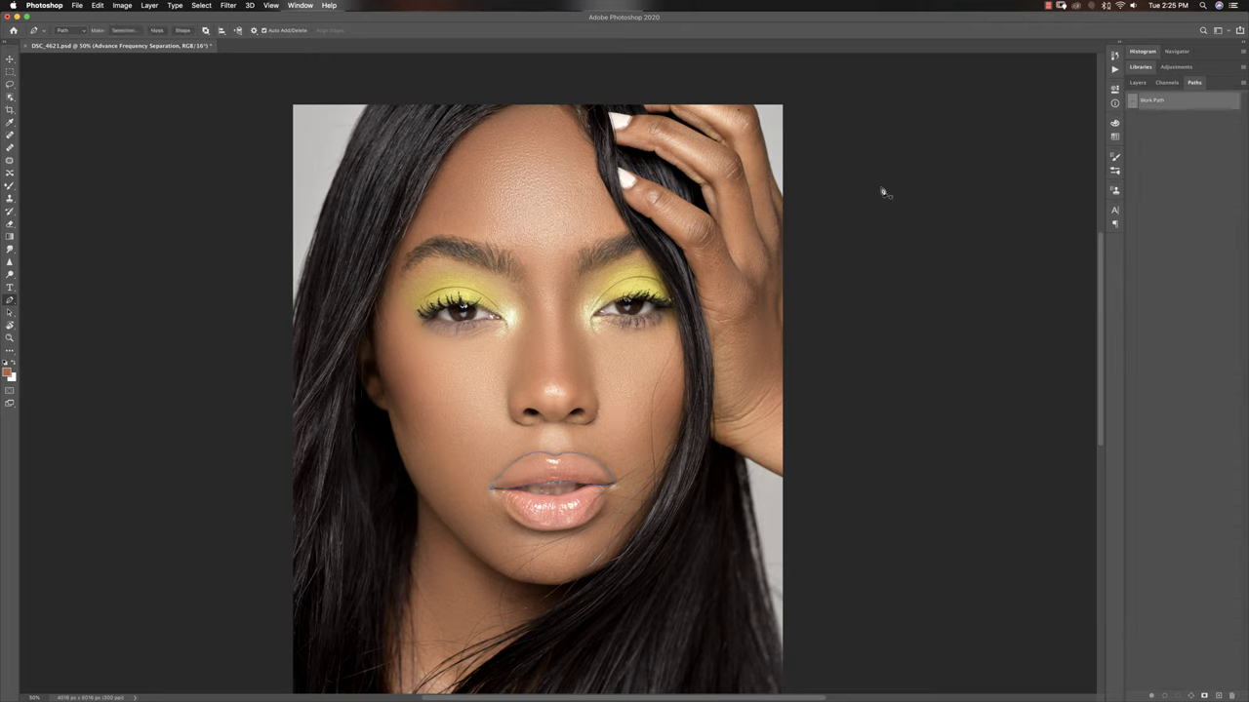
pyautogui.rightClick(1151, 102)
pyautogui.click(1082, 129)
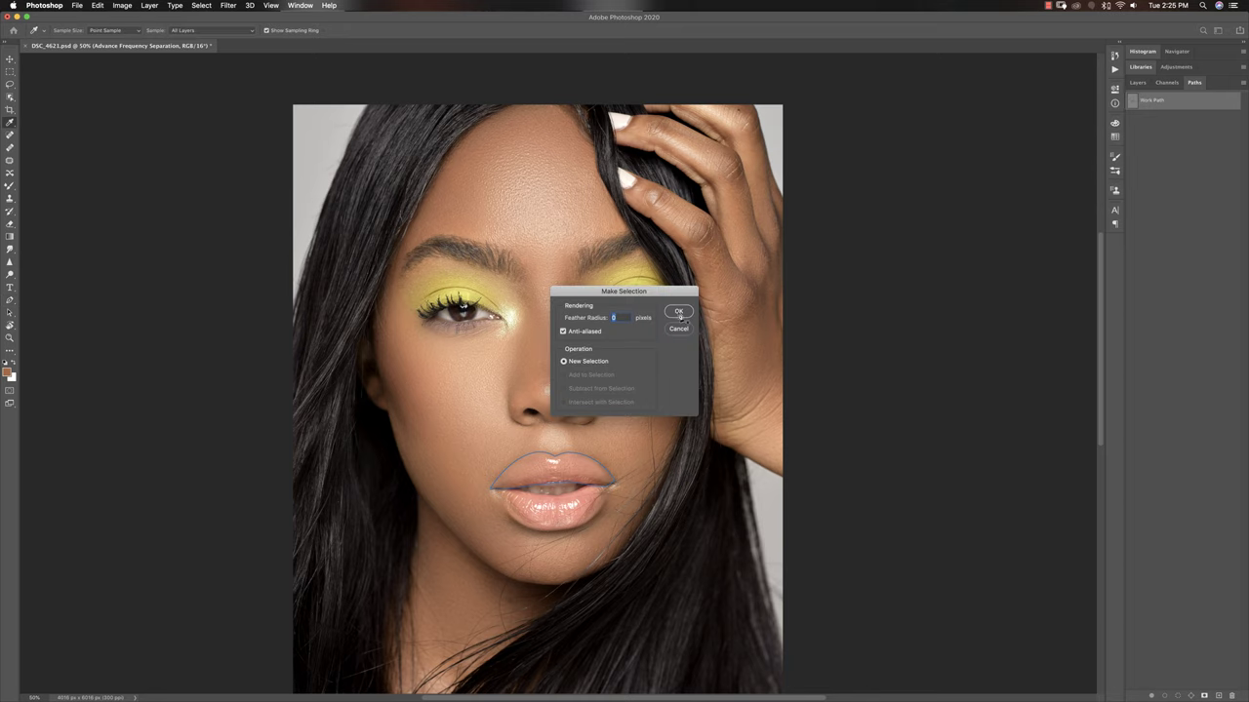
pyautogui.click(678, 311)
pyautogui.click(1137, 83)
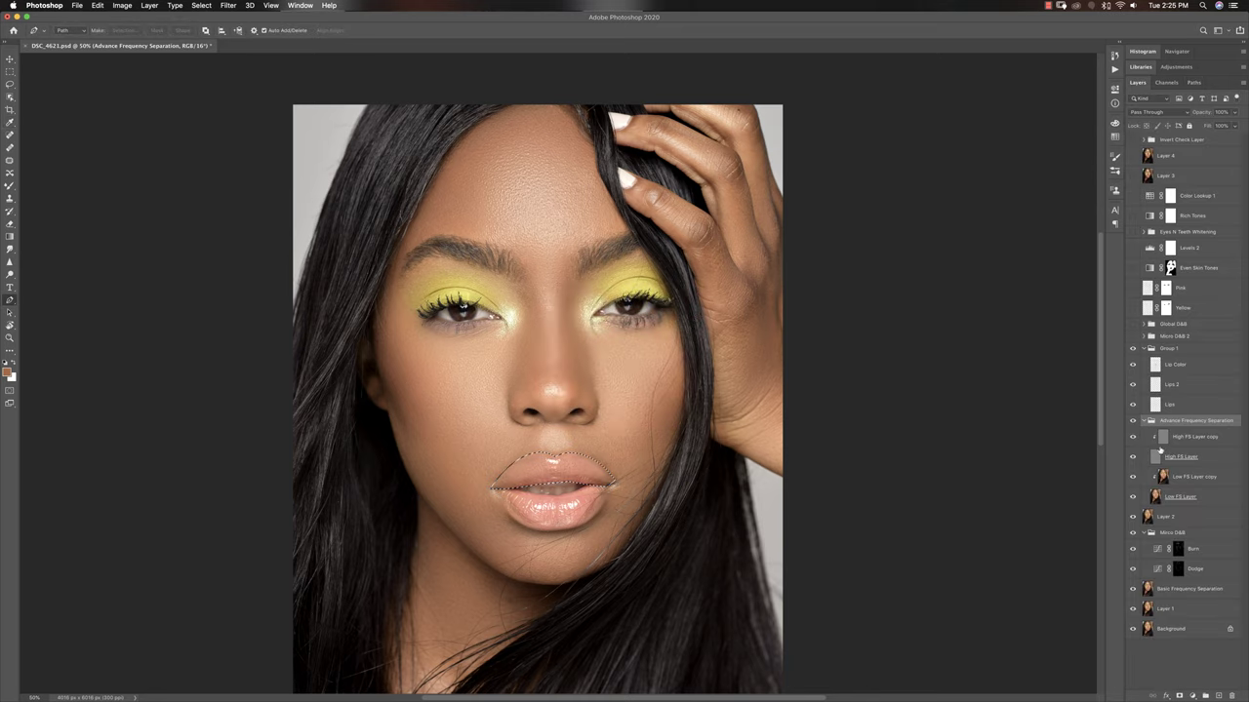
# - Select the Lips layer and set the Clone Stamp tool to sample All Layers
pyautogui.click(1176, 404)
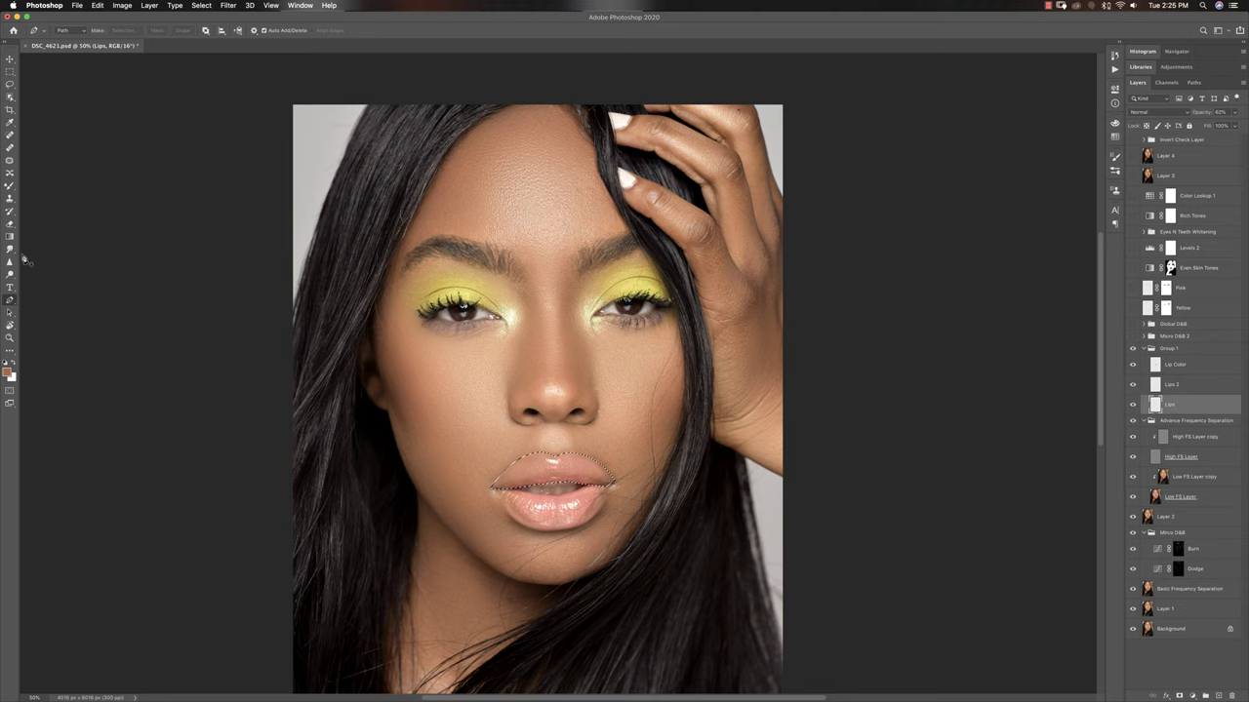
pyautogui.press('s')
pyautogui.click(410, 30)
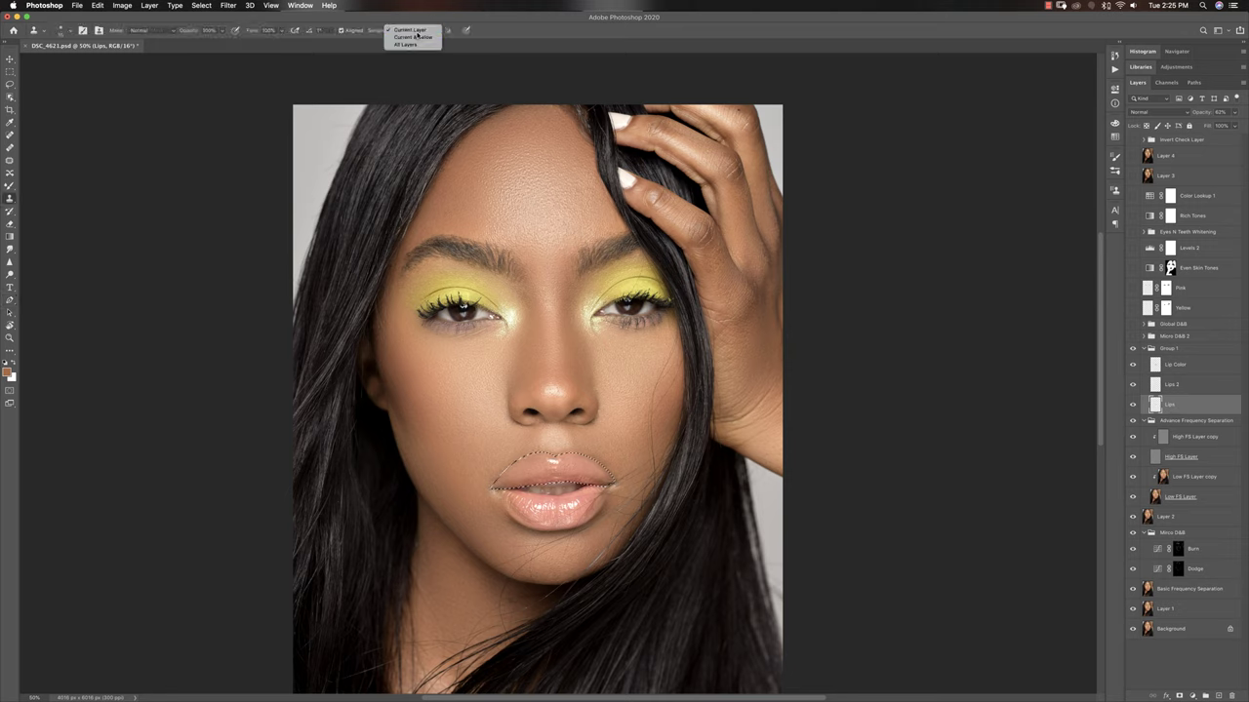
pyautogui.click(410, 30)
pyautogui.click(409, 30)
pyautogui.click(412, 45)
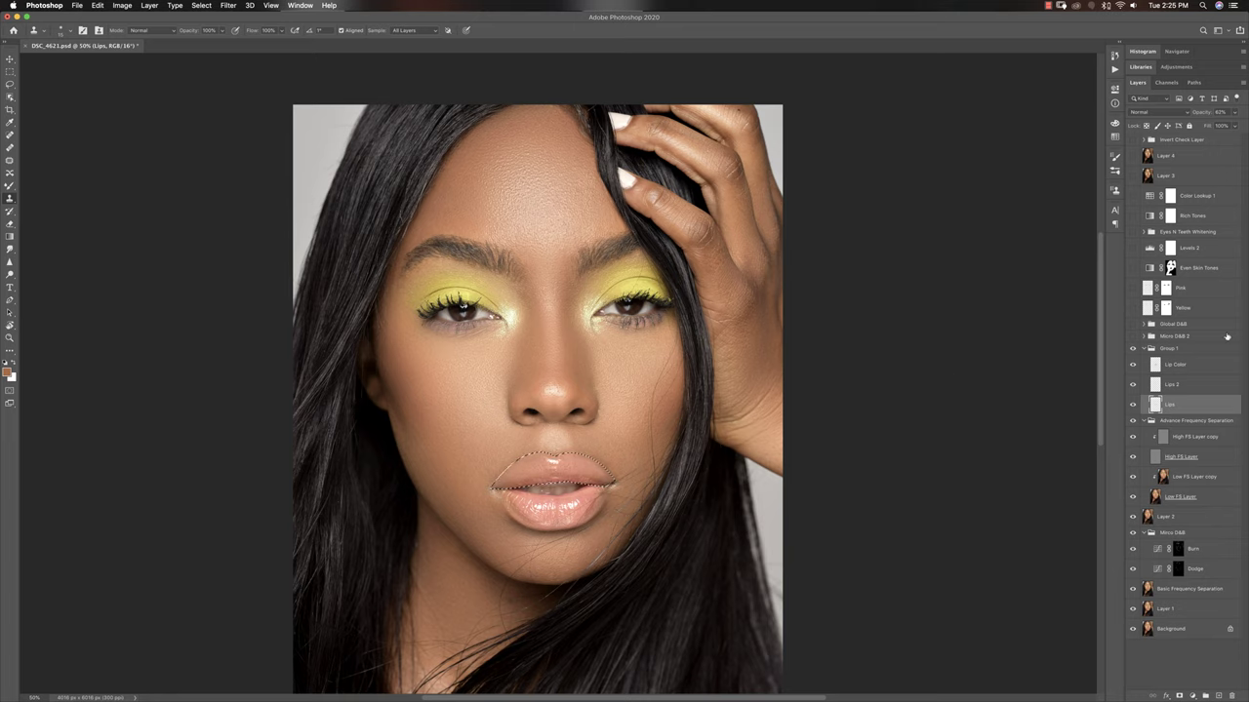
# - Deselect the upper lip, show Group 1, and check the visibility of the Lips layer inside it
pyautogui.hotkey('ctrl', 'd')
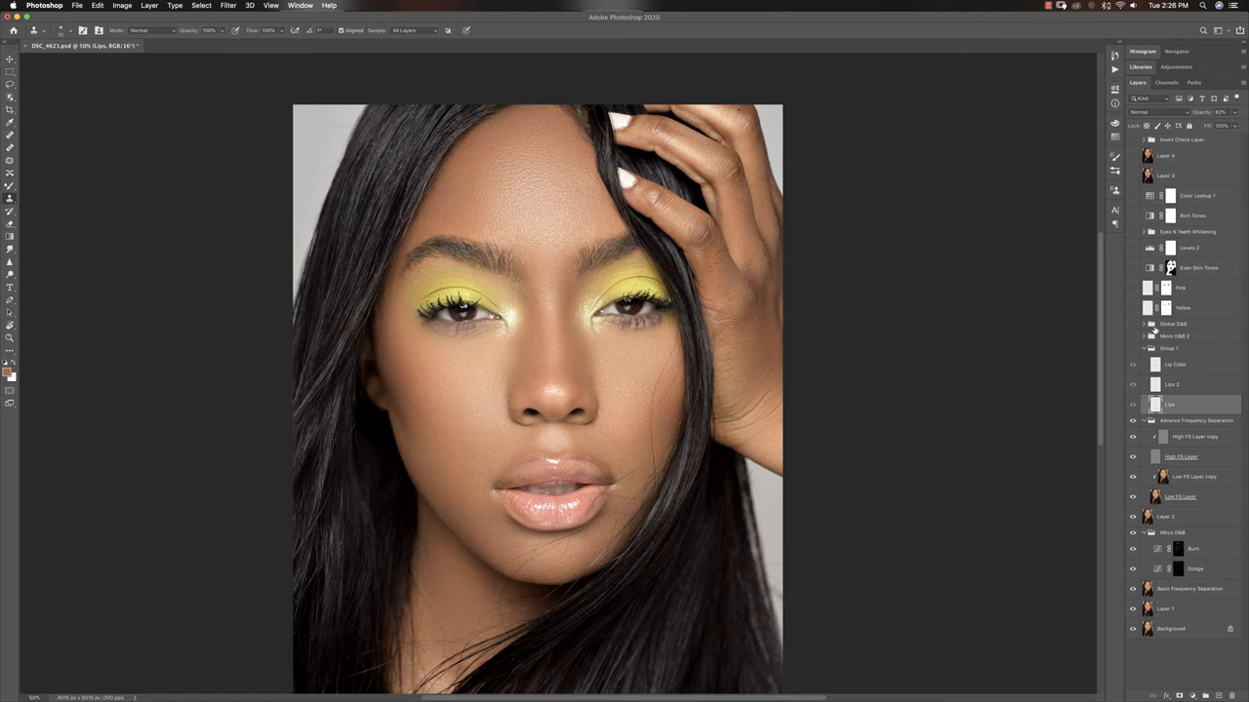
pyautogui.click(1133, 349)
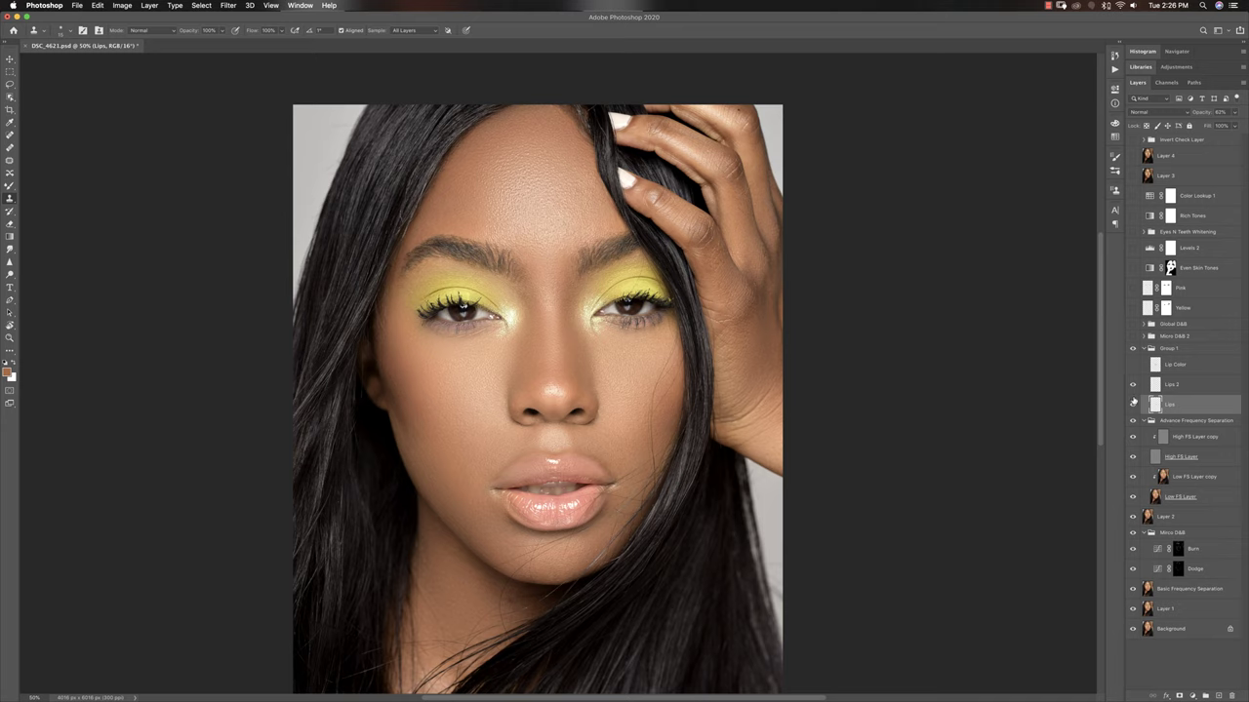
pyautogui.click(1132, 405)
# - Sample the upper lip's color with the Brush tool and select the Lip Color layer
pyautogui.click(10, 185)
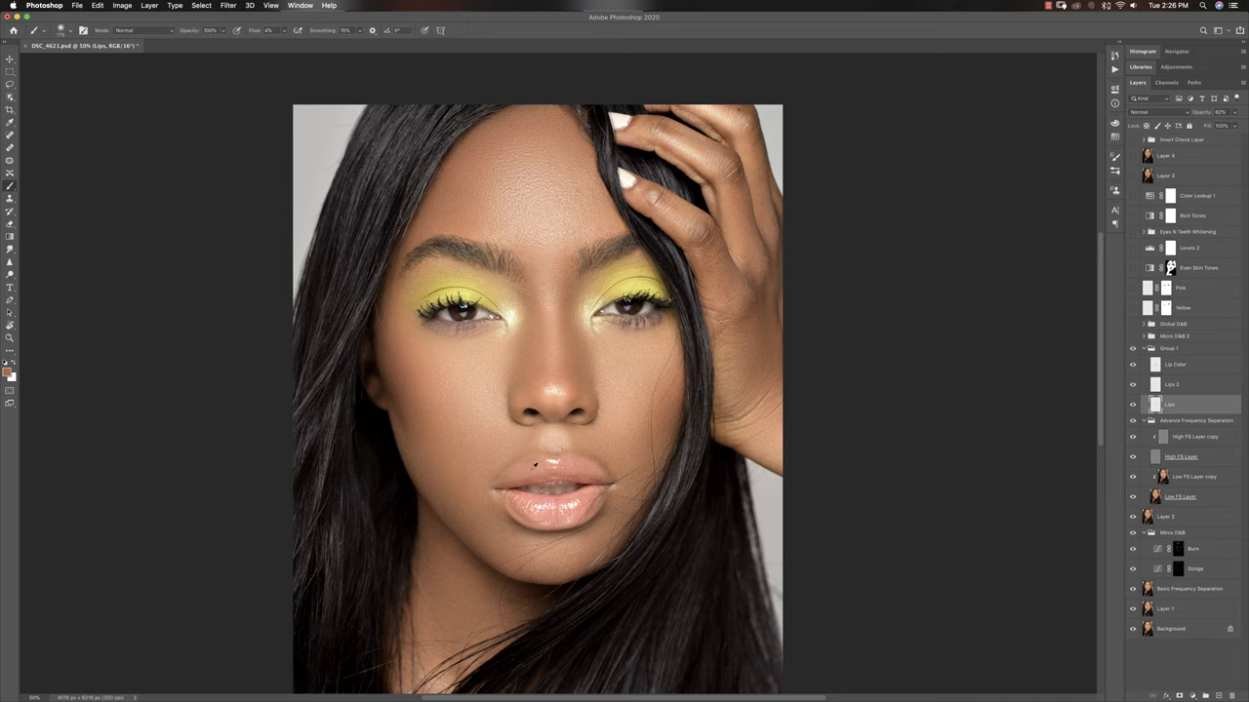
pyautogui.keyDown('alt'); pyautogui.click(528, 468); pyautogui.keyUp('alt')
pyautogui.click(1180, 364)
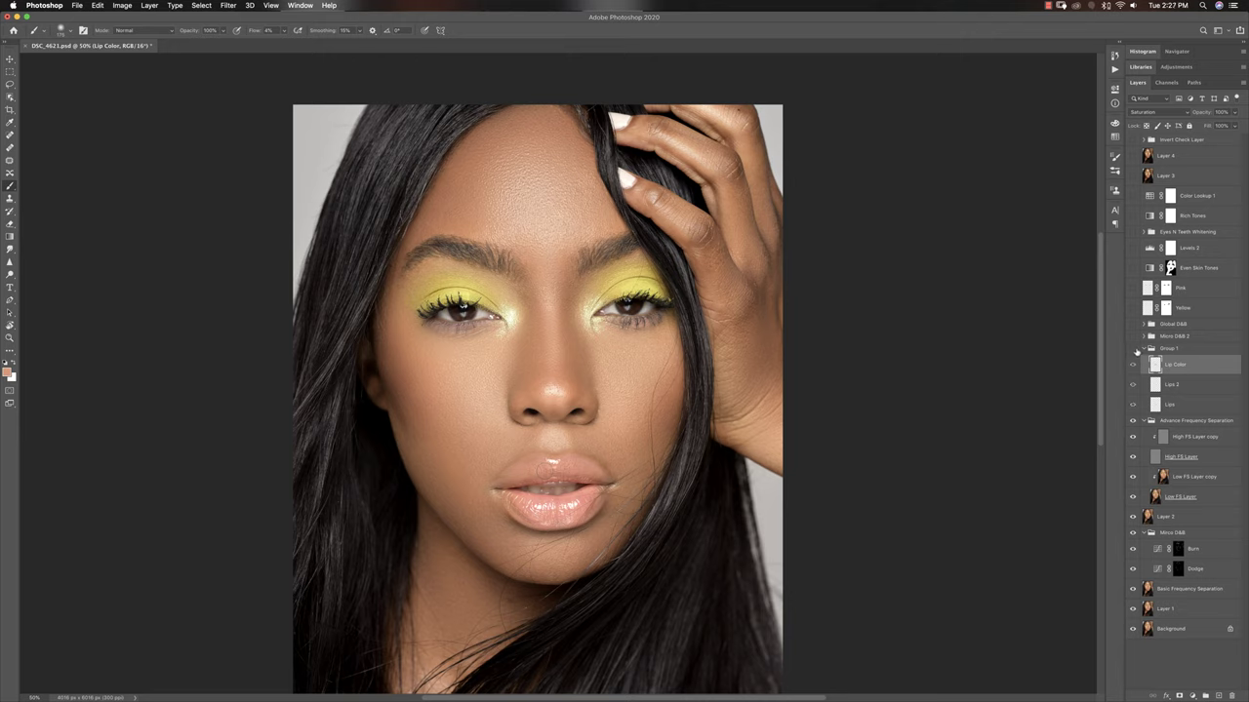
# - Compare the lips with and without Group 1, collapse the group, and leave it shown
pyautogui.click(1133, 349)
pyautogui.click(1133, 349)
pyautogui.click(1143, 348)
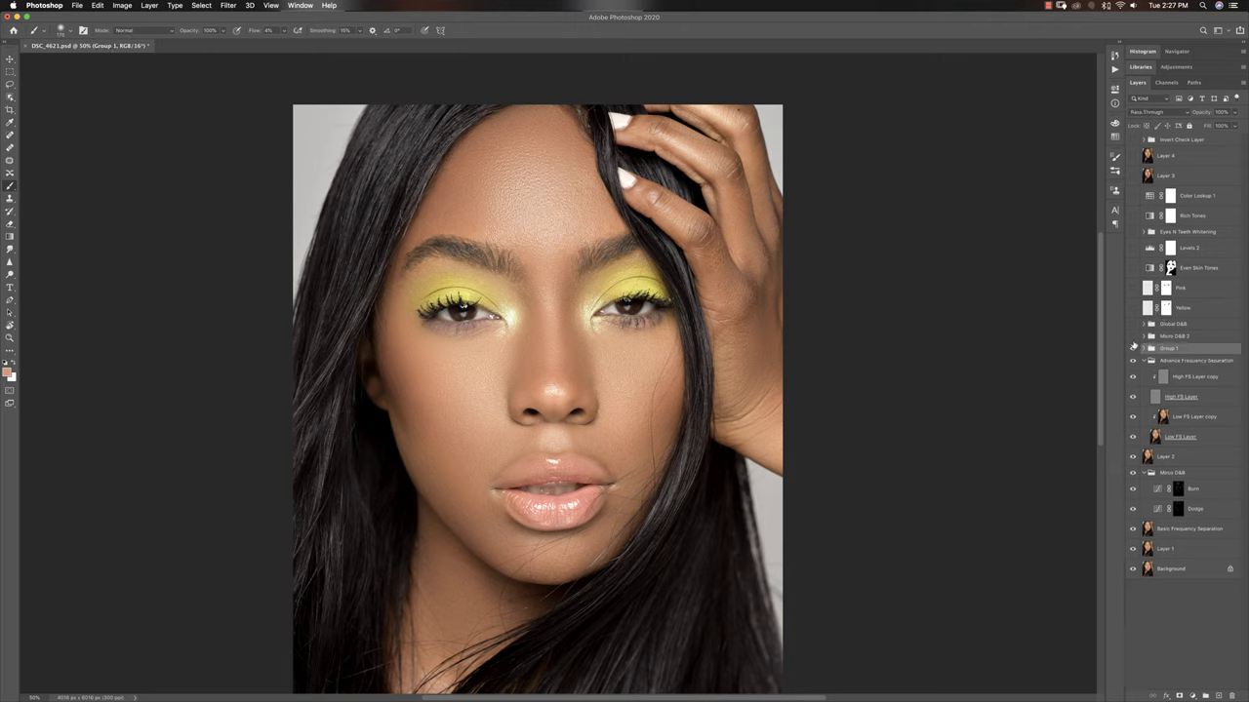
pyautogui.click(1132, 348)
pyautogui.click(1133, 348)
# - Choose the Move tool, show the Micro D&B 2 group, and inspect the face
pyautogui.click(10, 58)
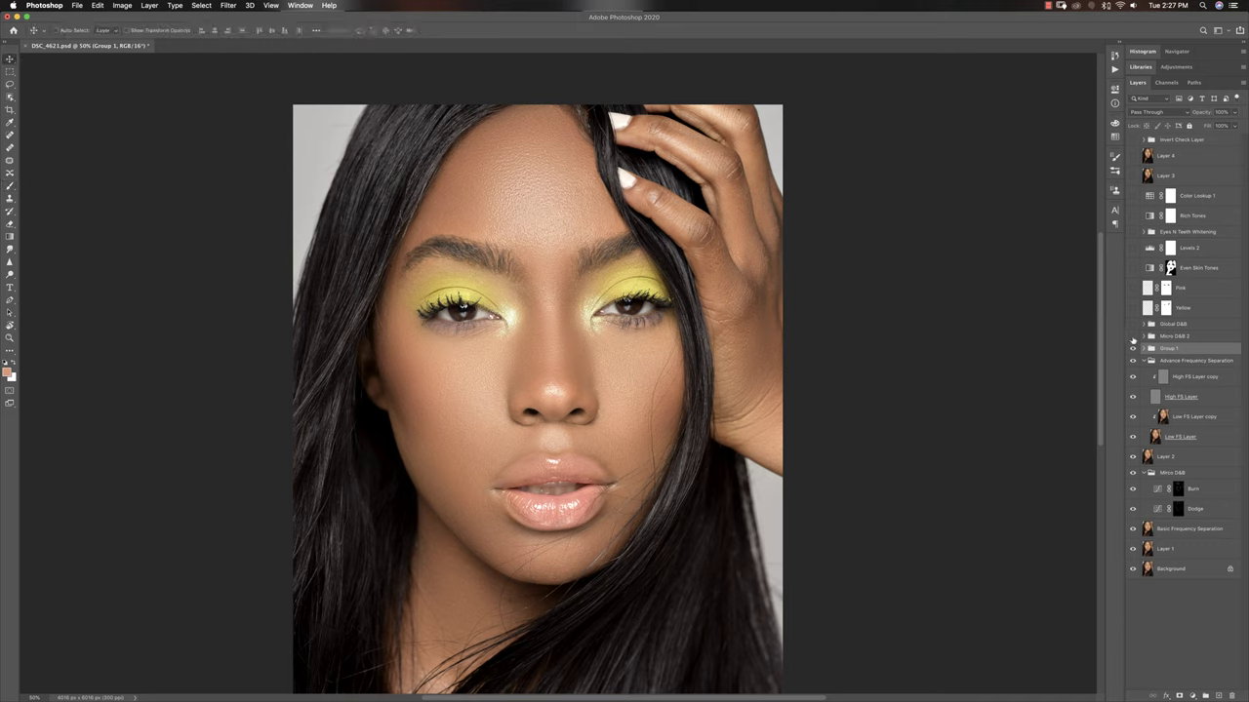
pyautogui.click(1132, 335)
pyautogui.hotkey('ctrl', '-')
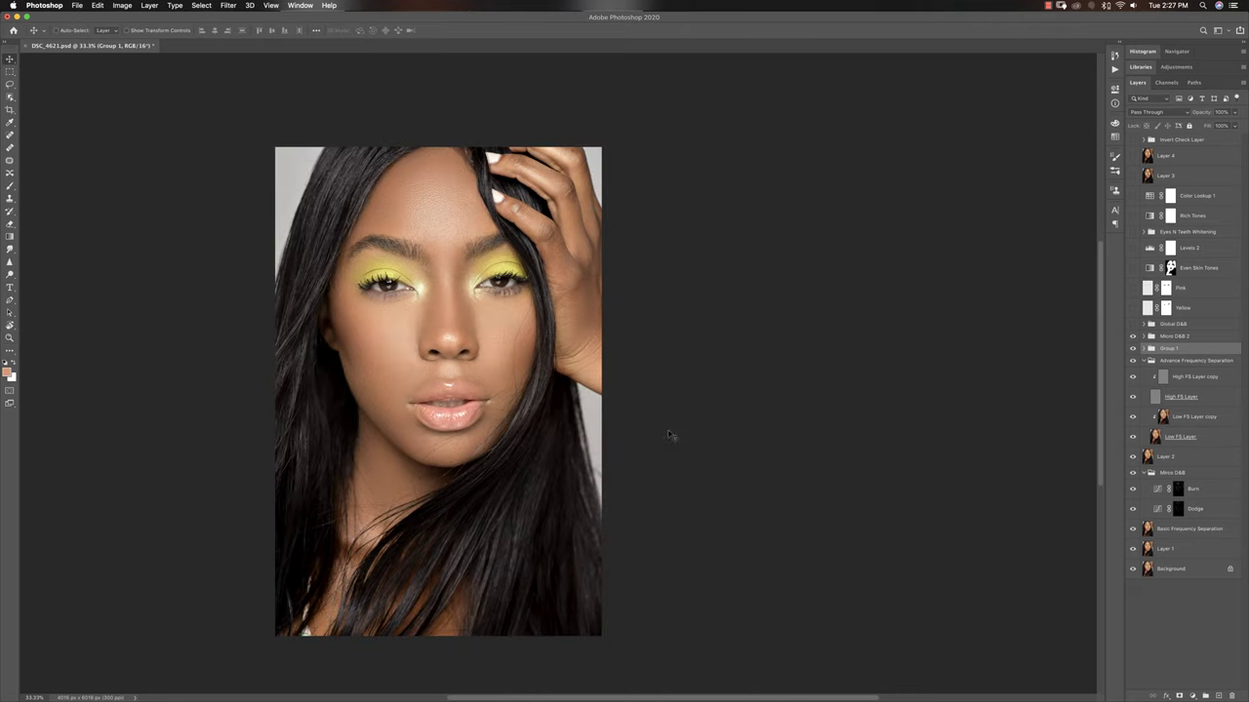
pyautogui.moveTo(448, 390); pyautogui.dragTo(610, 365)
pyautogui.hotkey('ctrl', '+')
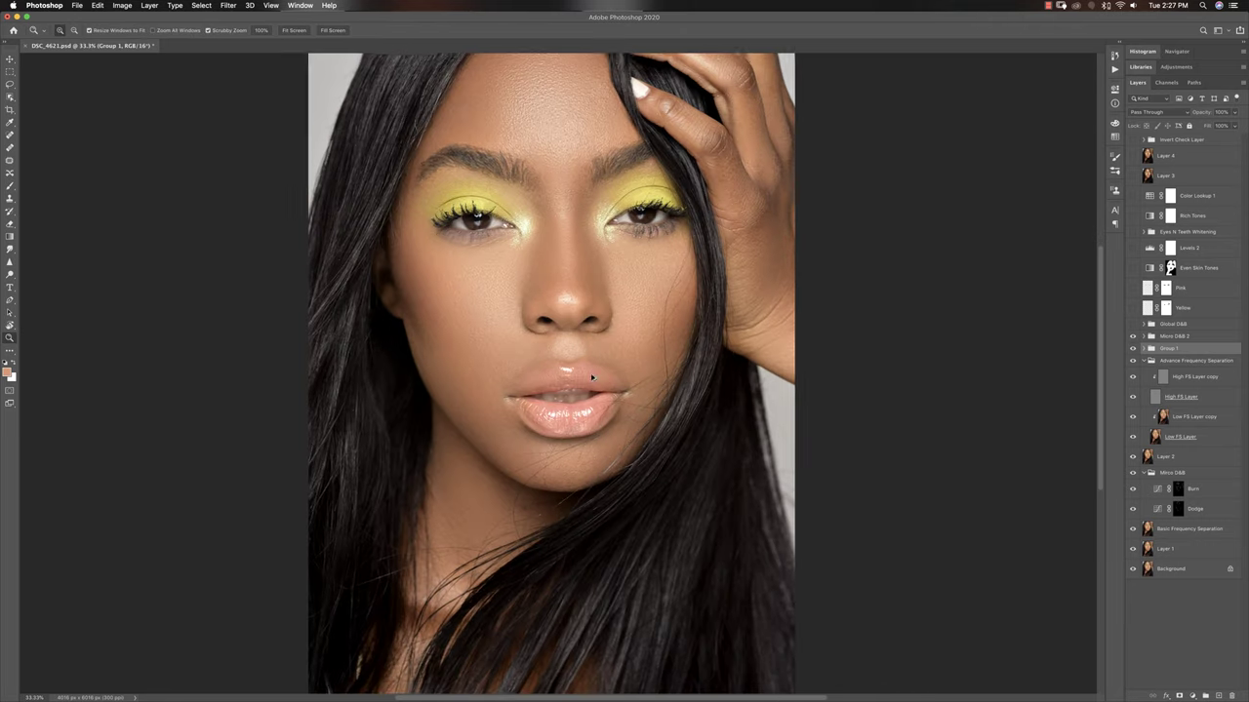
pyautogui.scroll(2, 696, 344)
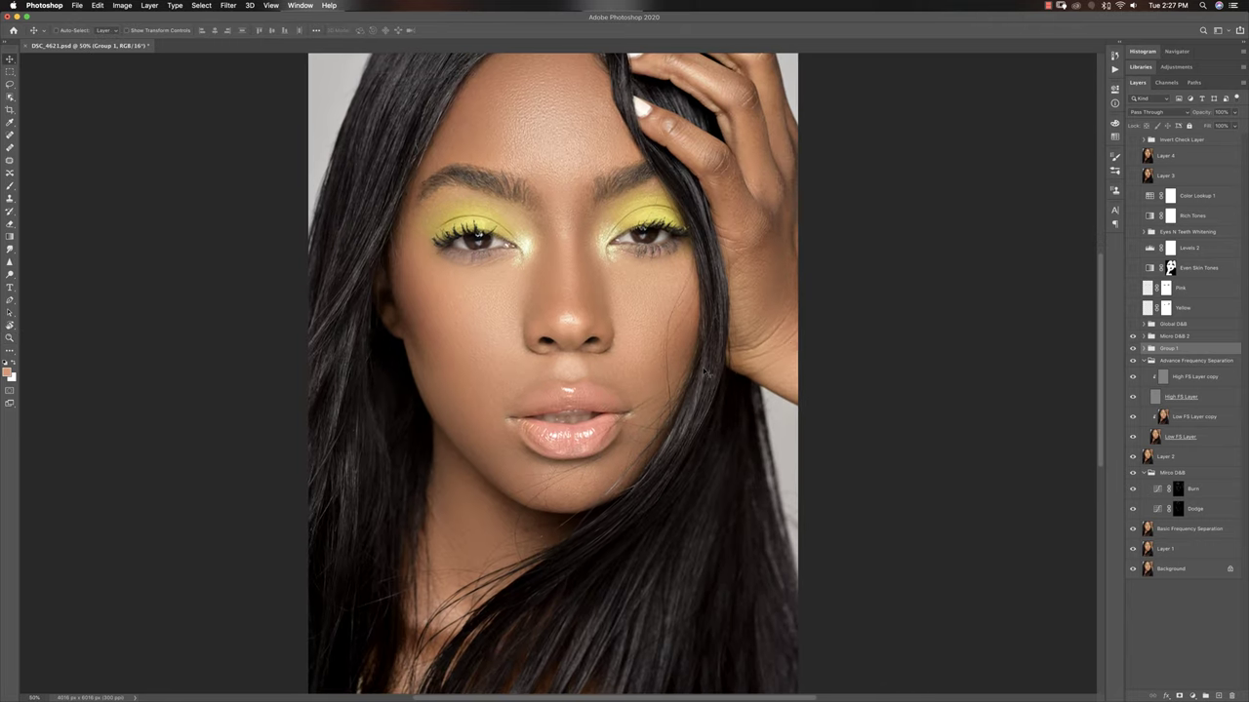
# - Compare the facial contouring with and without the Global D&B group, leaving the group shown
pyautogui.click(1133, 326)
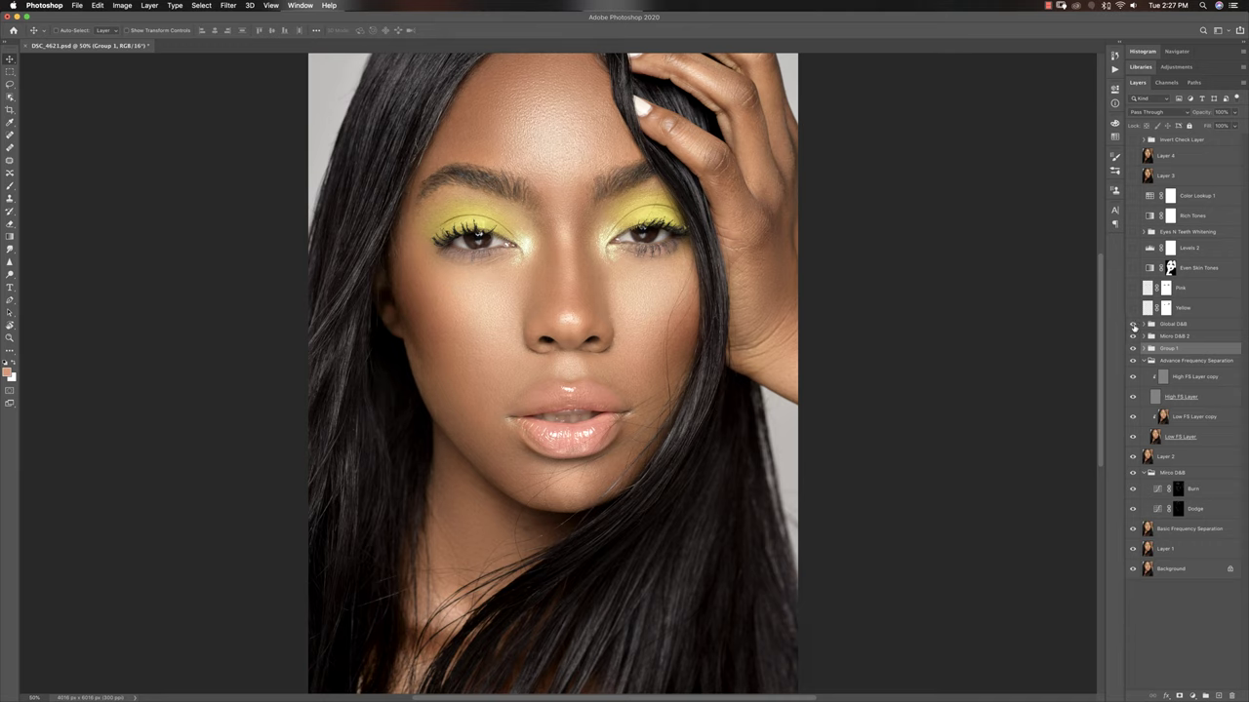
pyautogui.click(1134, 326)
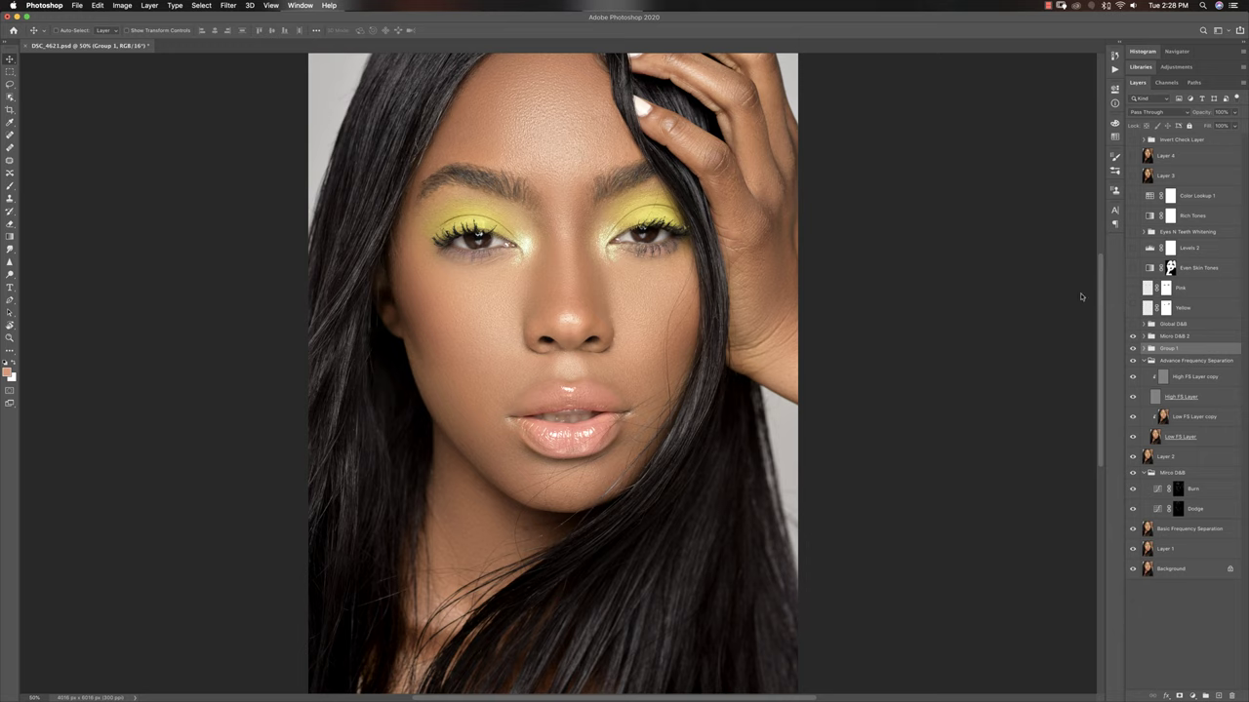
pyautogui.click(1131, 324)
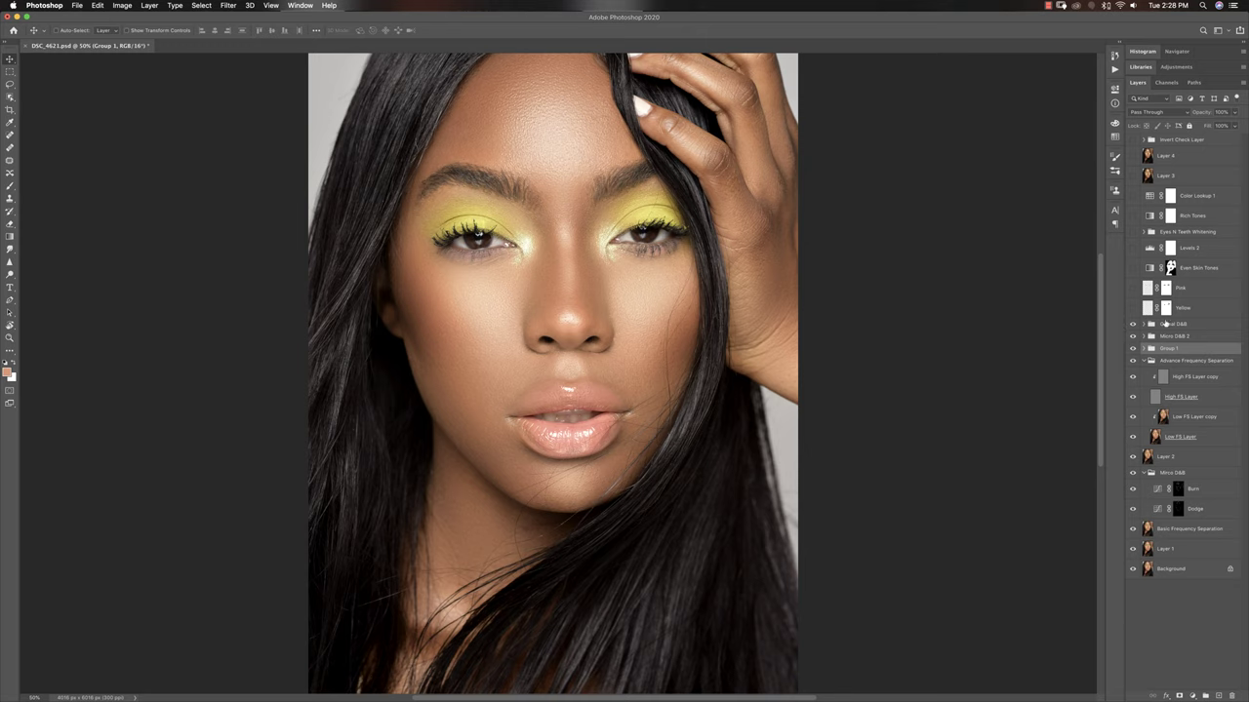
# - Show and select the Yellow layer, and sample the yellow eyeshadow color from the eyelid with the Brush tool
pyautogui.click(1134, 310)
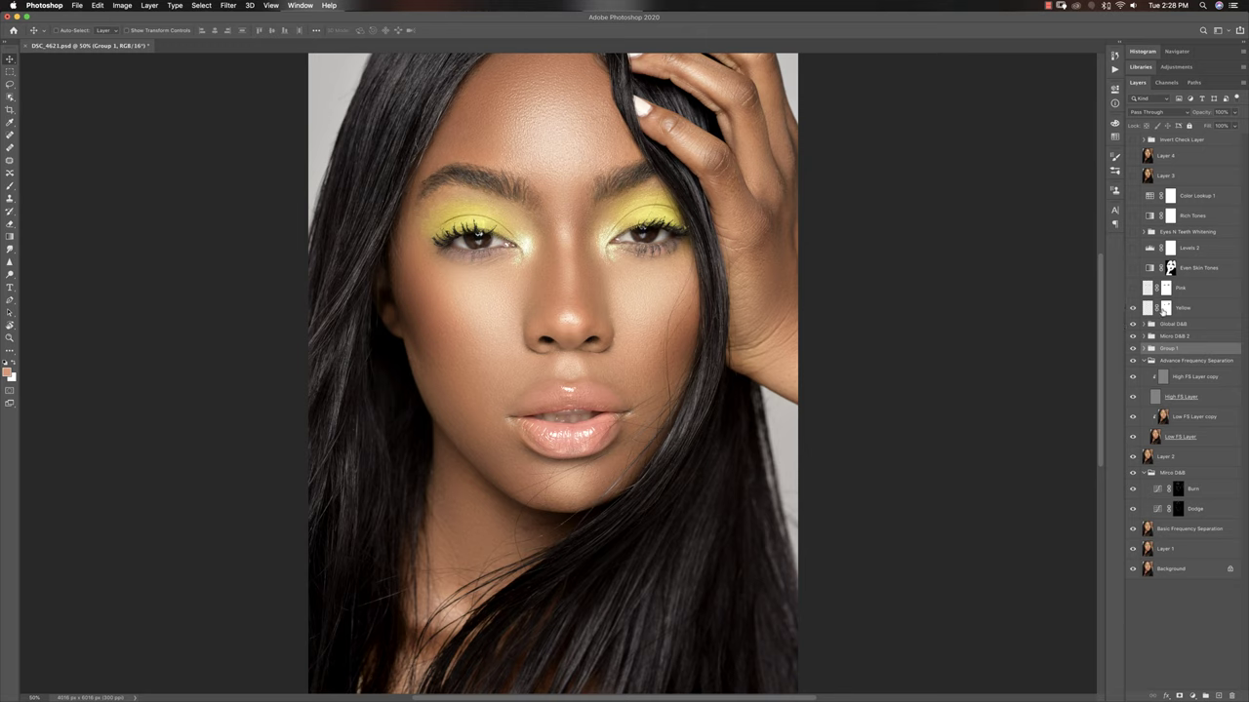
pyautogui.click(1192, 310)
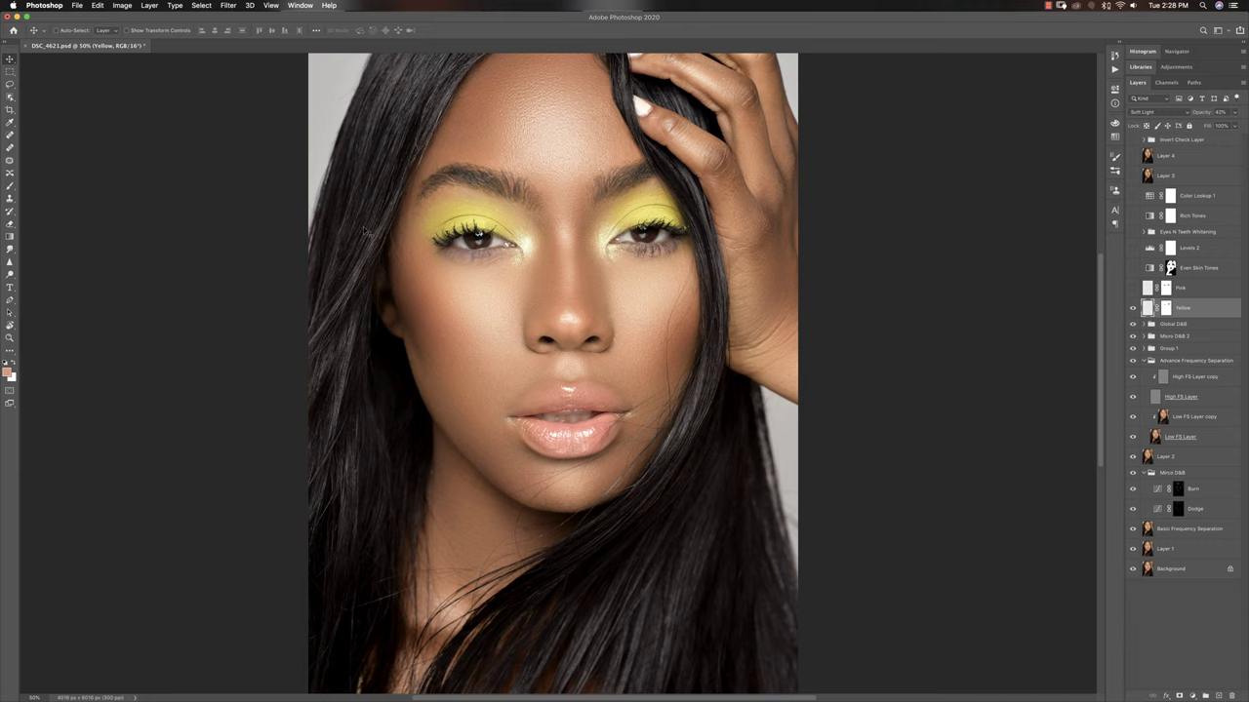
pyautogui.click(1132, 307)
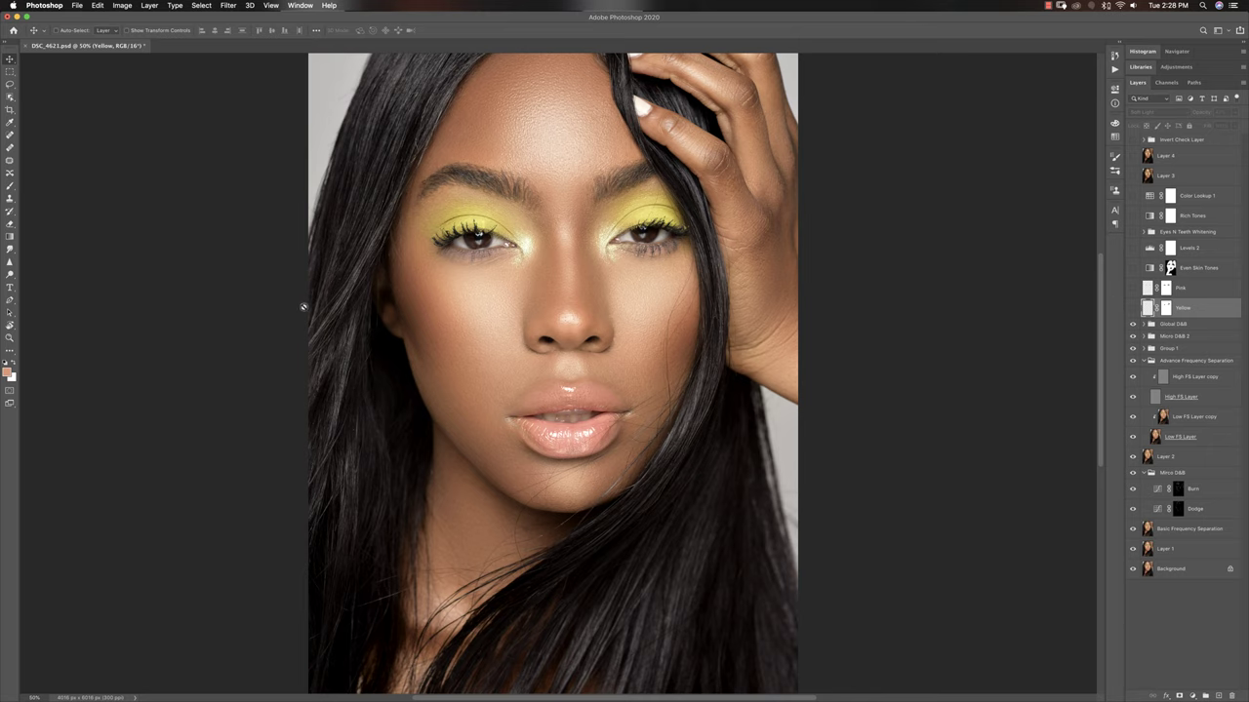
pyautogui.press('b')
pyautogui.click(1134, 310)
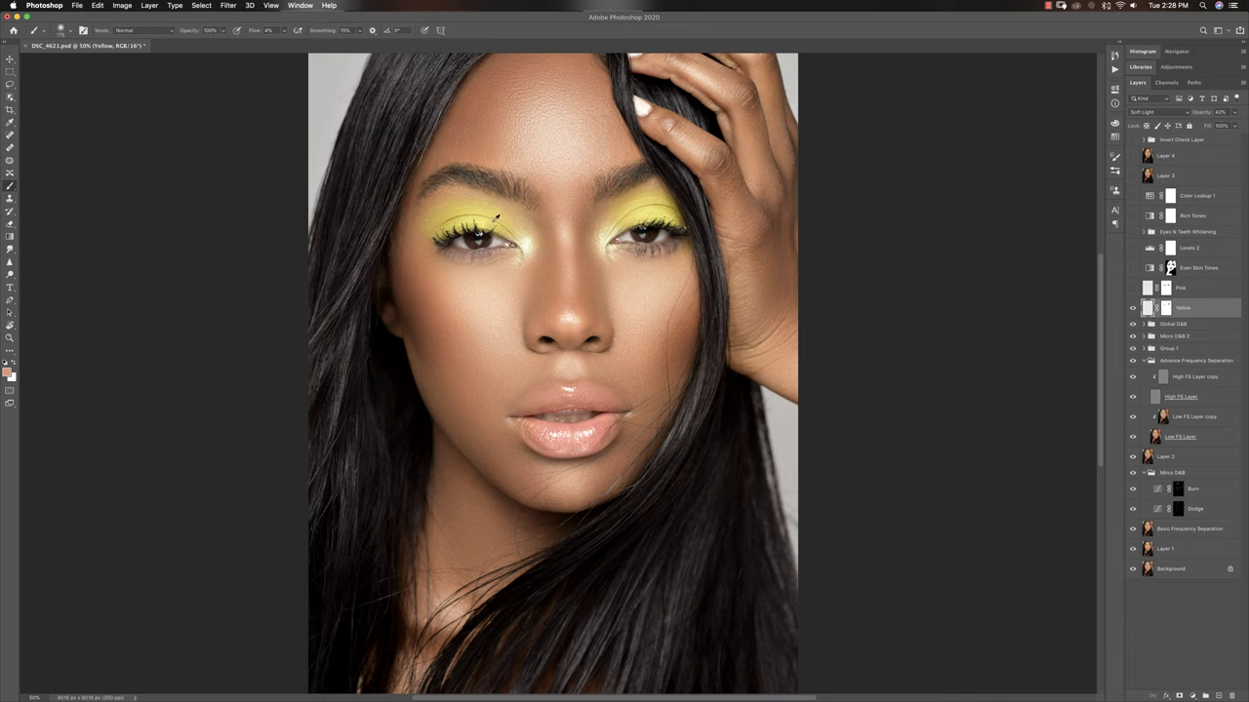
pyautogui.keyDown('alt'); pyautogui.click(478, 209); pyautogui.keyUp('alt')
# - Select the Yellow layer's mask and compare the eyeshadow with and without the layer, leaving it shown
pyautogui.click(1166, 309)
pyautogui.click(1133, 308)
pyautogui.click(1132, 309)
pyautogui.click(1133, 309)
pyautogui.click(1133, 309)
# - Show and select the Pink layer, compare the makeup with and without it, and leave it shown
pyautogui.click(1132, 289)
pyautogui.click(1151, 288)
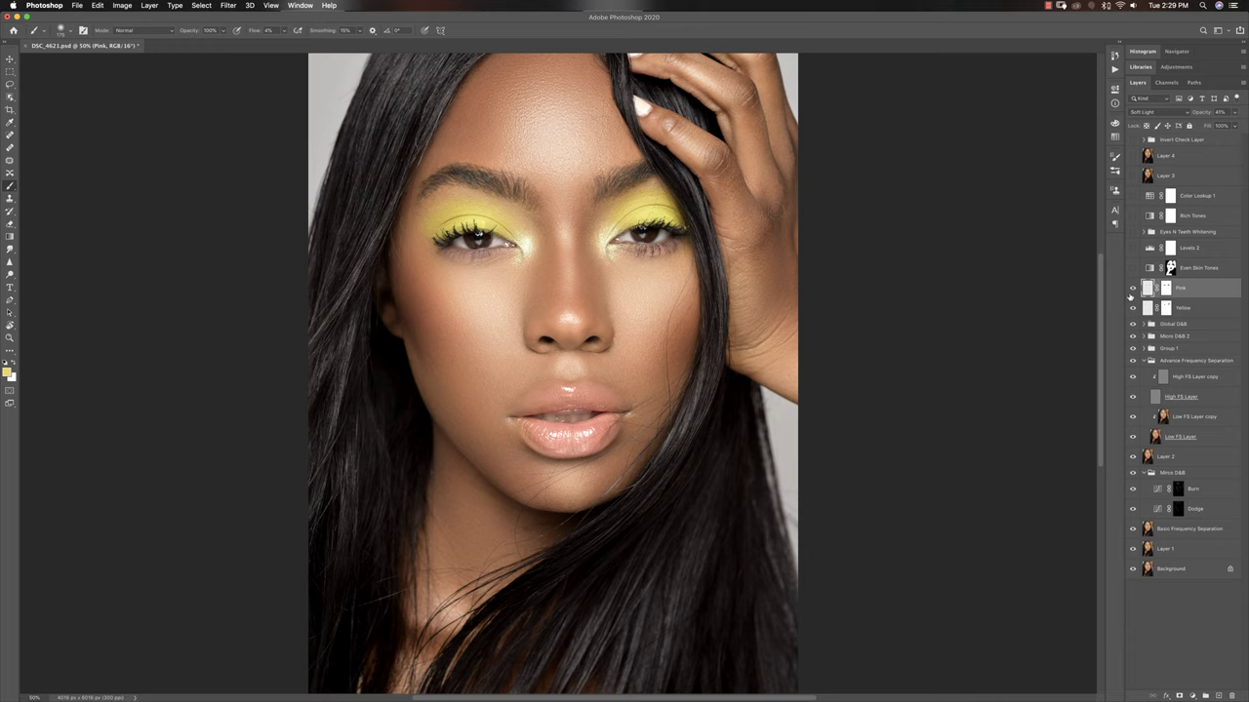
pyautogui.click(1132, 290)
pyautogui.click(1132, 289)
pyautogui.click(1133, 290)
pyautogui.click(1133, 290)
# - Show the Even Skin Tones adjustment layer and select it
pyautogui.click(1133, 268)
pyautogui.click(1148, 271)
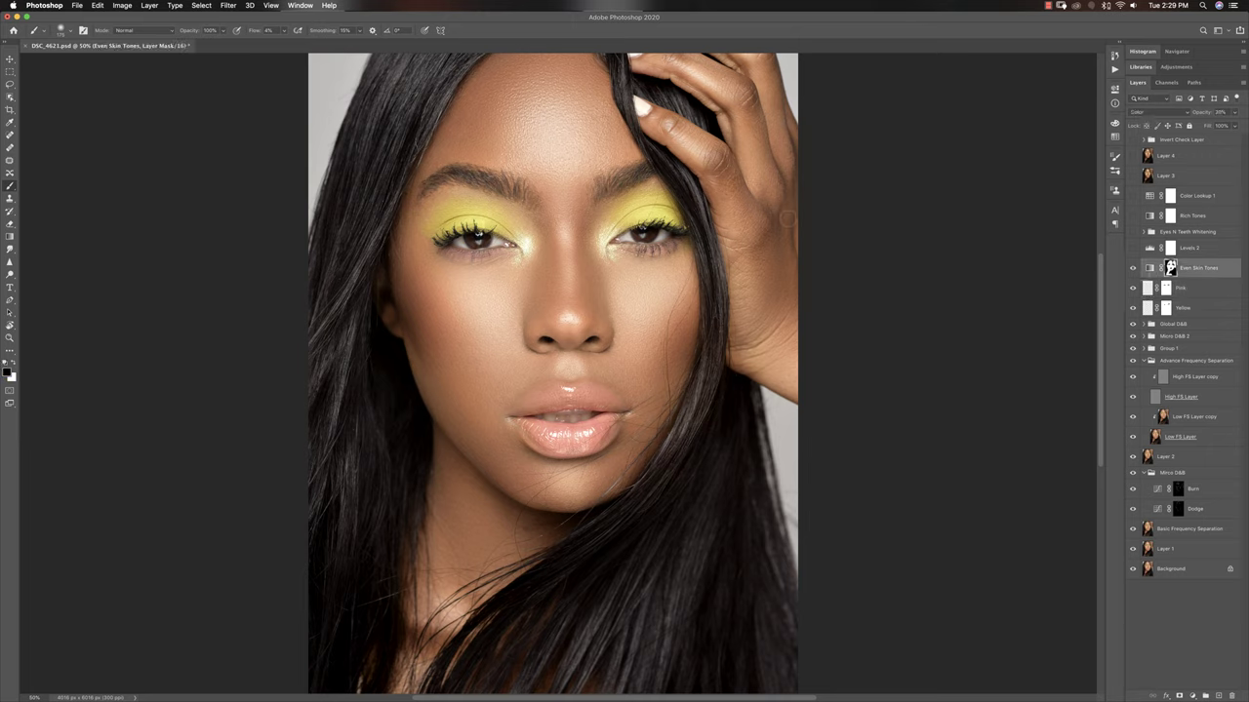
# - Compare the skin with and without the Even Skin Tones layer, trying a higher opacity and lowering it again
pyautogui.click(1132, 269)
pyautogui.click(1132, 269)
pyautogui.click(1233, 113)
pyautogui.moveTo(1207, 125); pyautogui.dragTo(1245, 128)
pyautogui.click(1234, 111)
pyautogui.moveTo(1233, 121); pyautogui.dragTo(1199, 127)
pyautogui.click(1198, 269)
pyautogui.click(1132, 269)
pyautogui.click(1133, 269)
# - Show and select the Levels 2 adjustment layer, and inspect its levels settings
pyautogui.click(1155, 252)
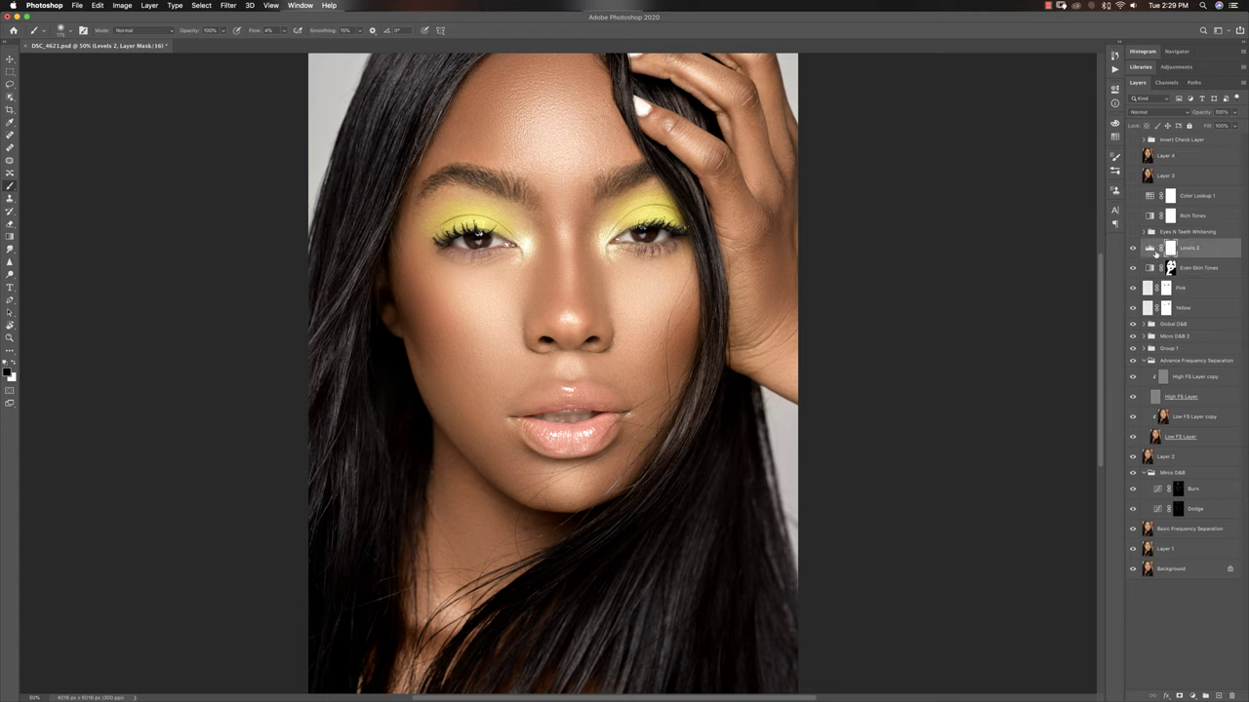
pyautogui.doubleClick(1150, 250)
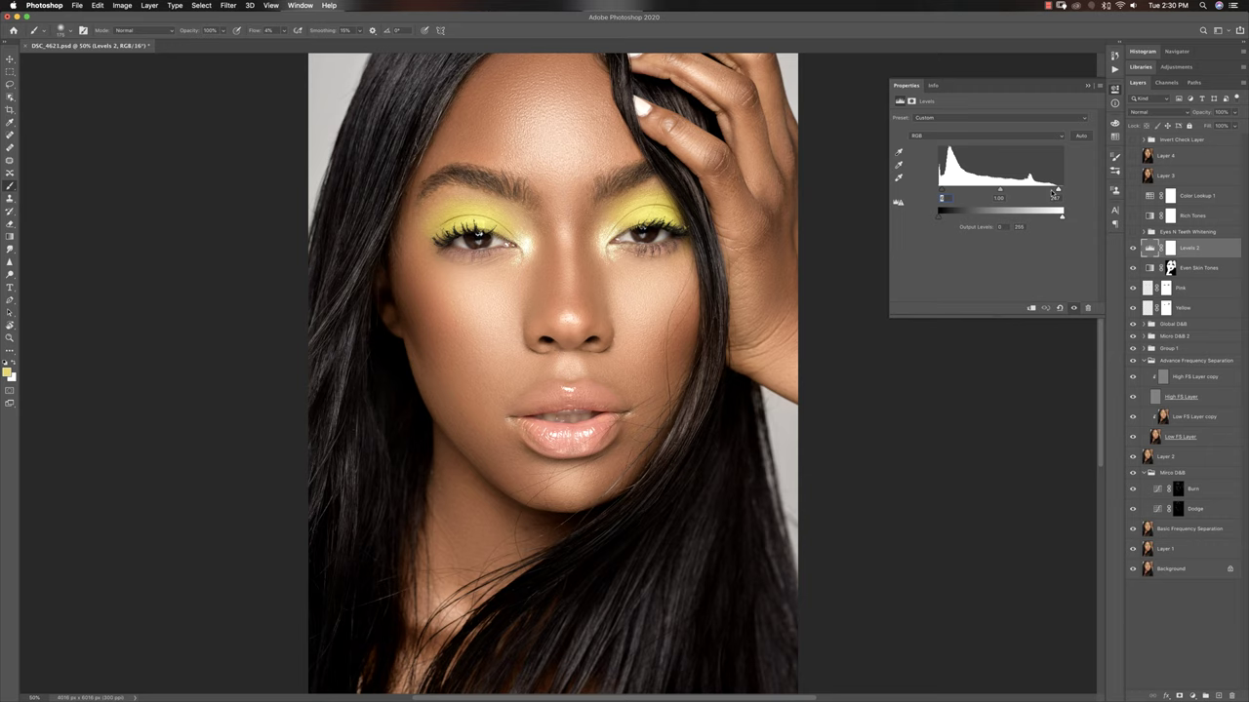
pyautogui.click(1087, 86)
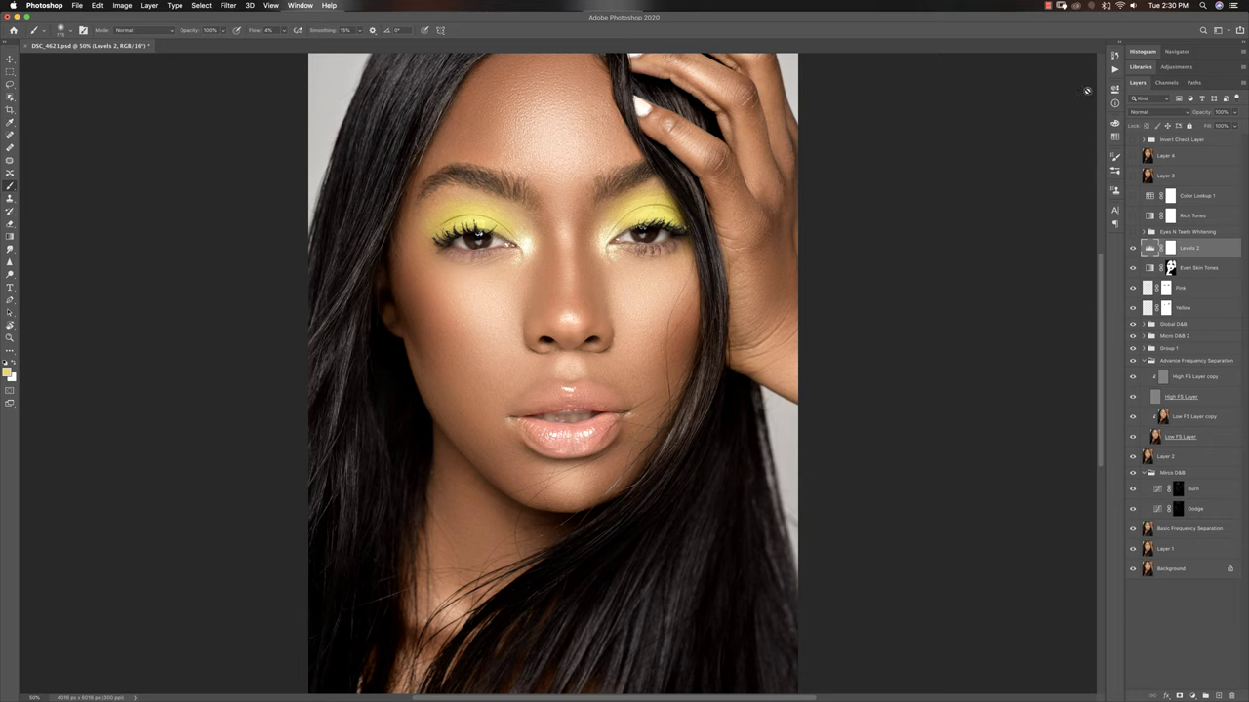
# - Show the Eyes N Teeth Whitening group, compare the portrait with and without it, and select the group
pyautogui.click(1132, 233)
pyautogui.click(1133, 233)
pyautogui.click(1132, 233)
pyautogui.click(1172, 234)
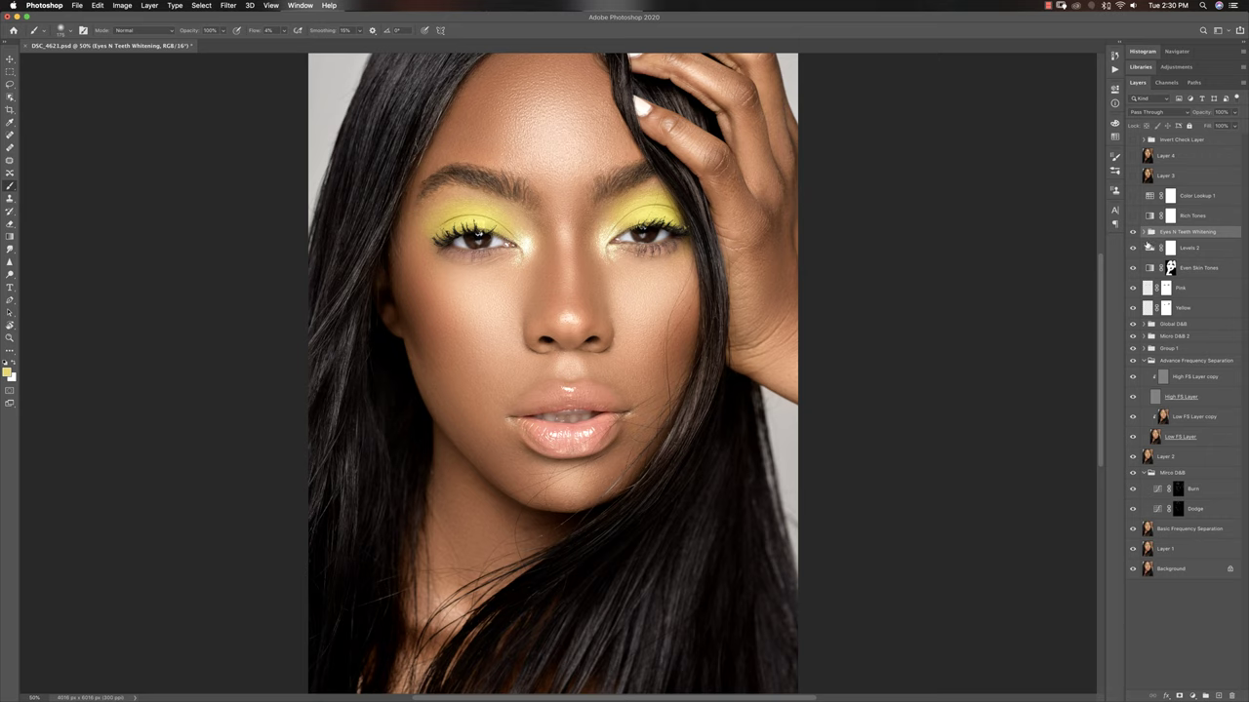
# - Show and select the Rich Tones adjustment layer, compare the portrait with and without it, and leave it shown
pyautogui.click(1132, 216)
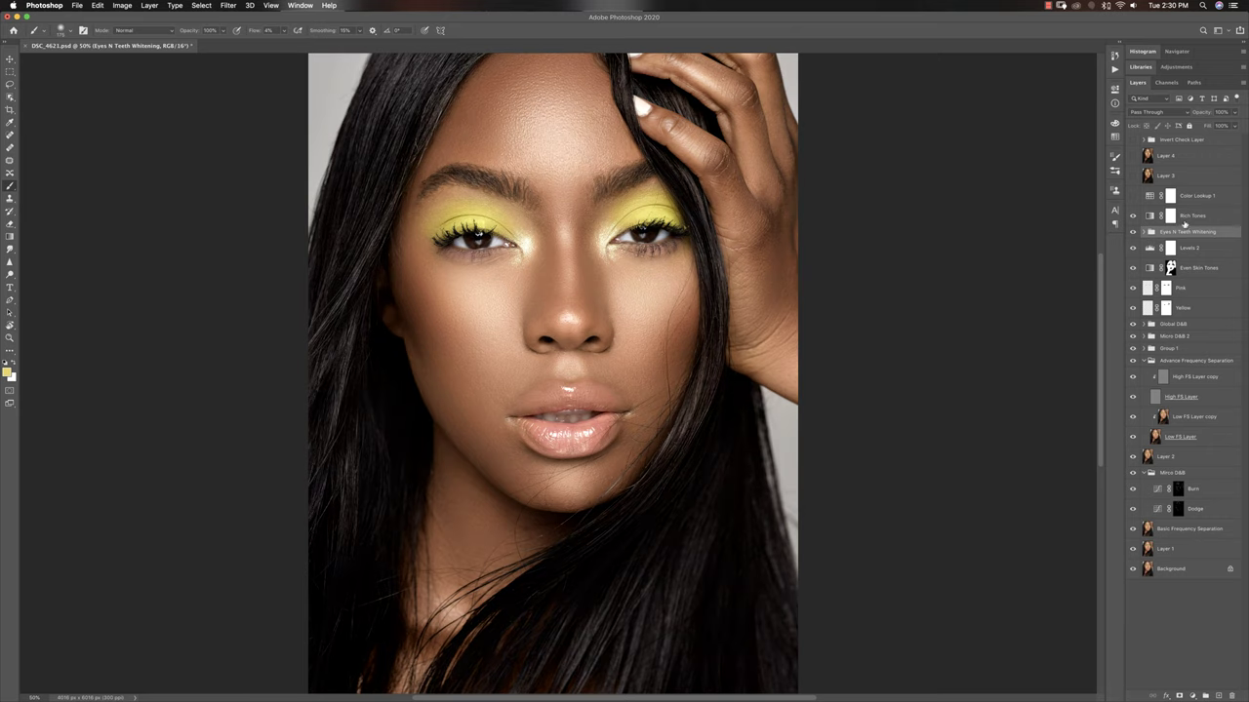
pyautogui.click(1196, 220)
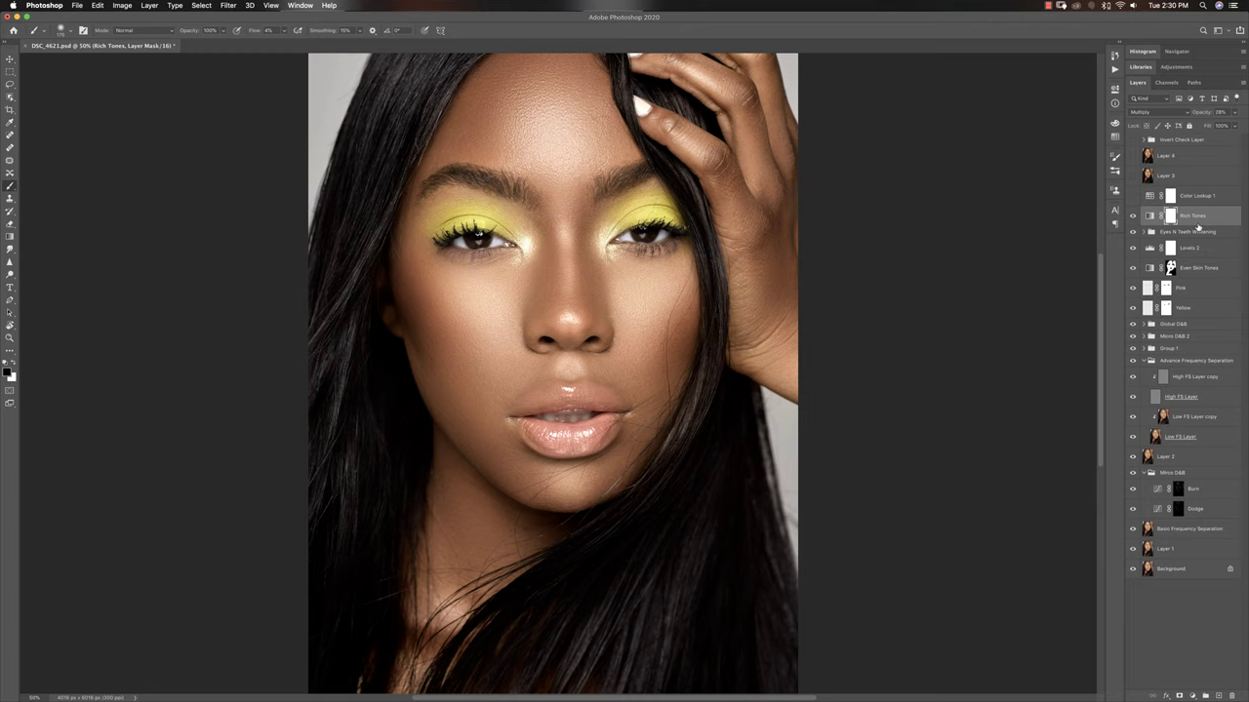
pyautogui.click(1132, 216)
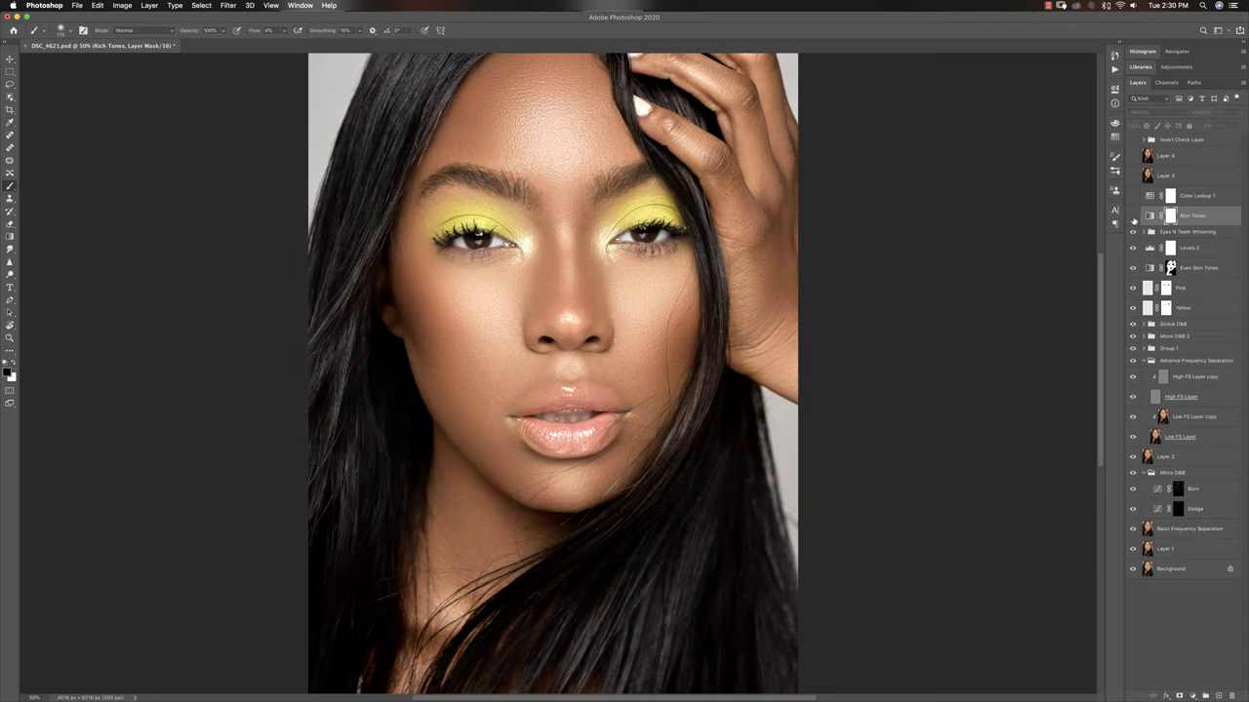
pyautogui.click(1132, 217)
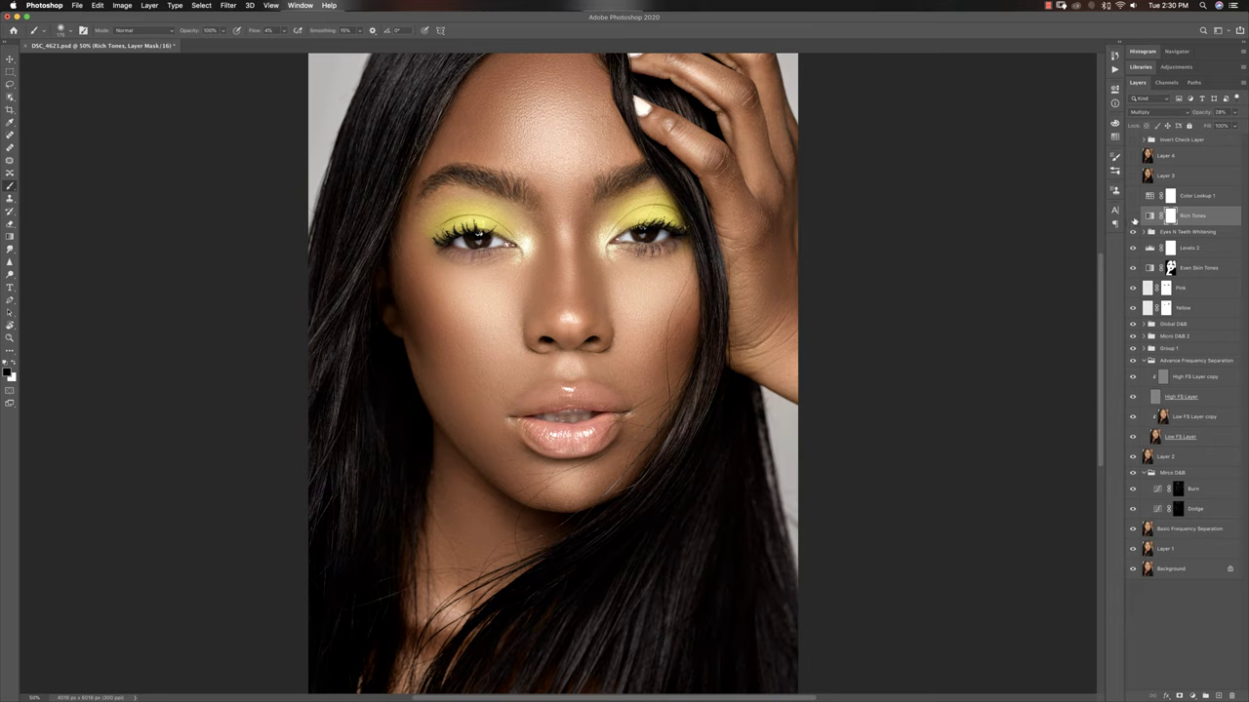
pyautogui.click(1133, 219)
pyautogui.click(1133, 217)
# - Show and select the Color Lookup 1 layer, try it at a higher opacity, and restore it to 30%
pyautogui.click(1170, 197)
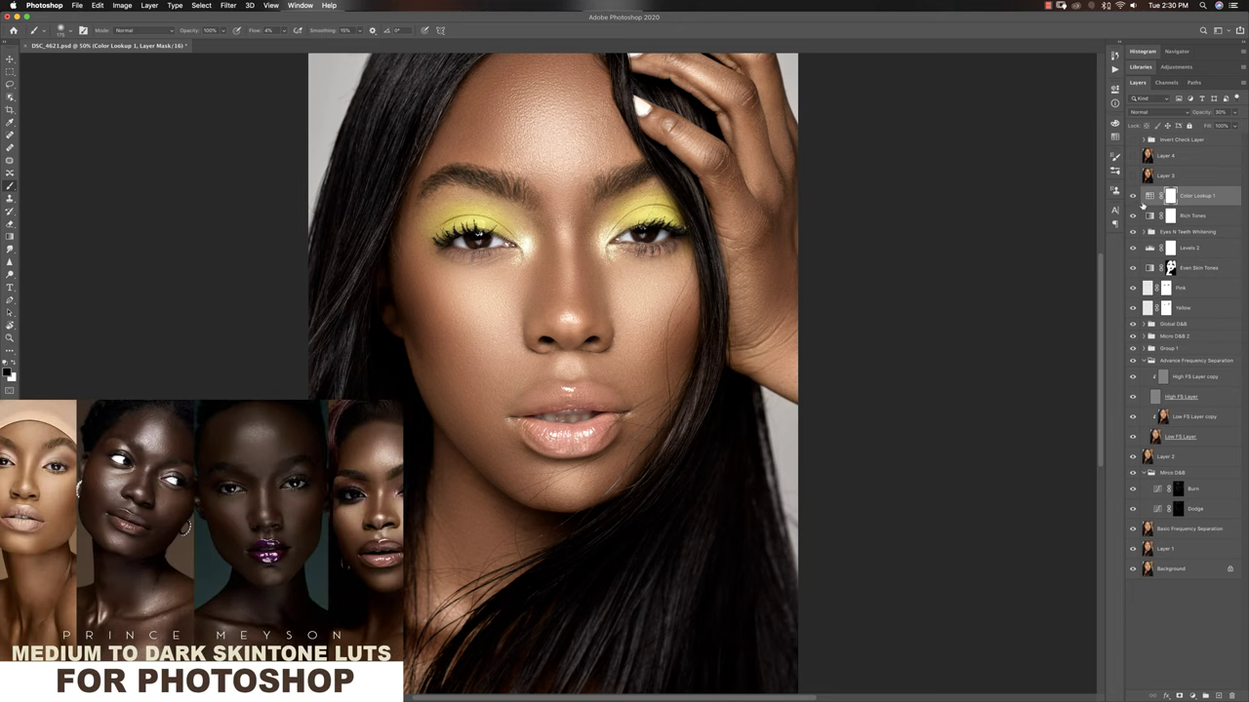
pyautogui.click(1195, 205)
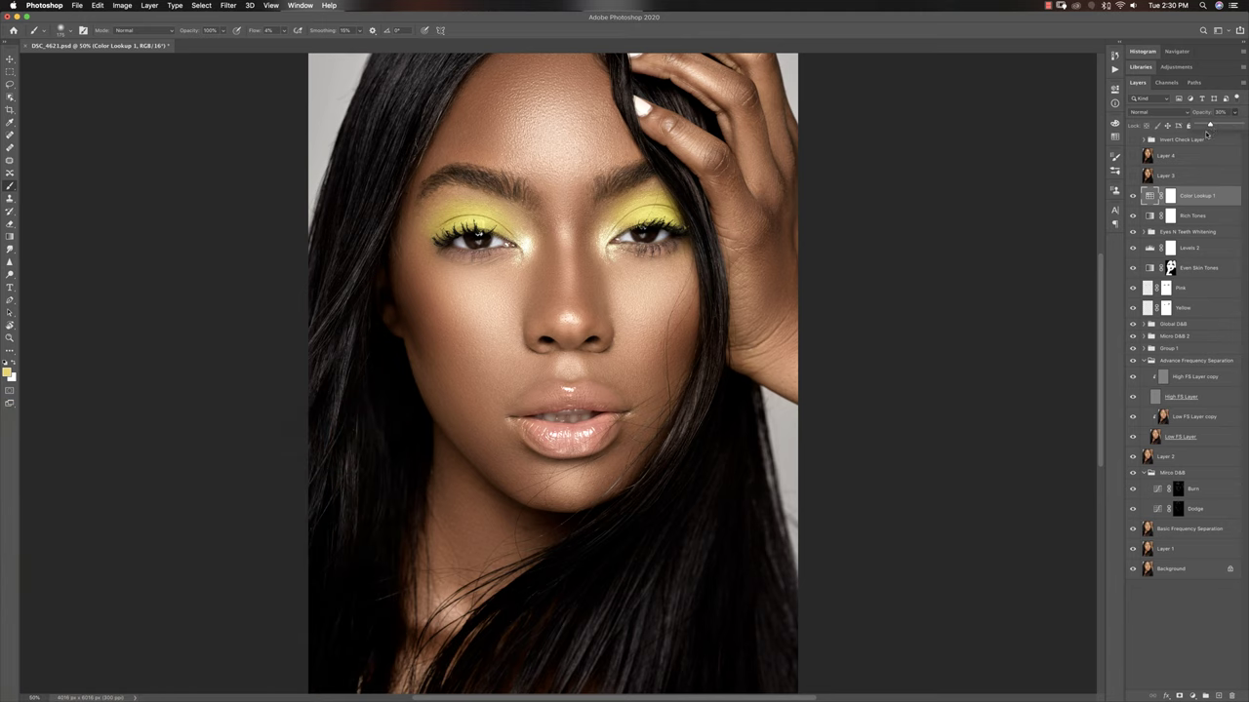
pyautogui.moveTo(1211, 126); pyautogui.dragTo(1240, 126)
pyautogui.click(1234, 112)
pyautogui.moveTo(1239, 126); pyautogui.dragTo(1206, 126)
pyautogui.write('80')
pyautogui.press('Return')
# - Show and select Layer 3, compare the portrait with and without it, and leave it shown
pyautogui.click(1184, 174)
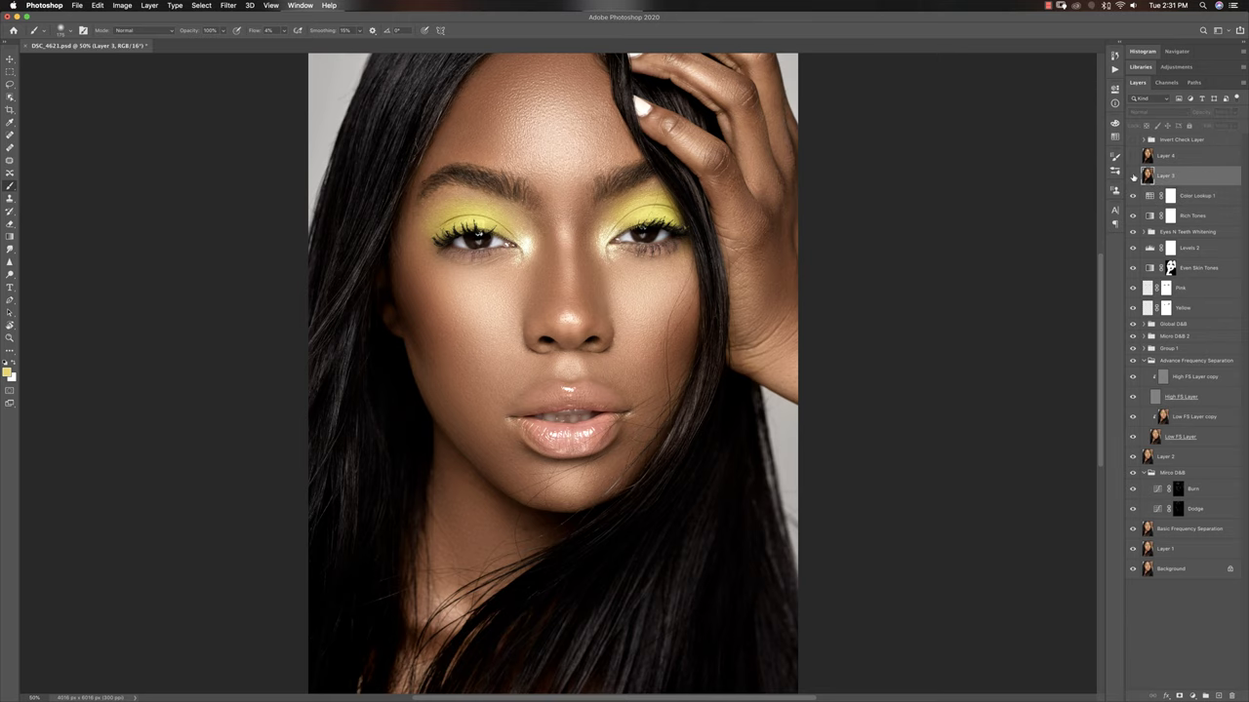
pyautogui.click(1133, 176)
pyautogui.click(1132, 175)
pyautogui.click(1132, 176)
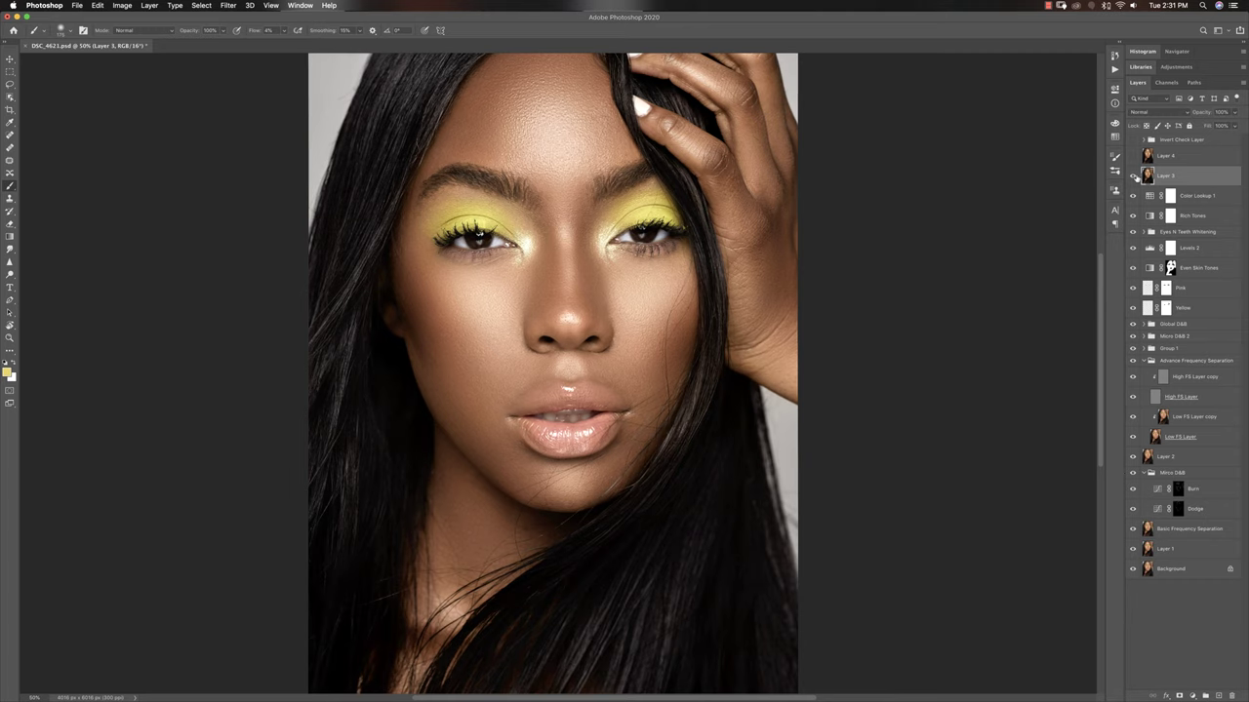
pyautogui.click(1132, 177)
pyautogui.click(1132, 176)
# - Look over the available filters and the list of retouching actions
pyautogui.click(227, 5)
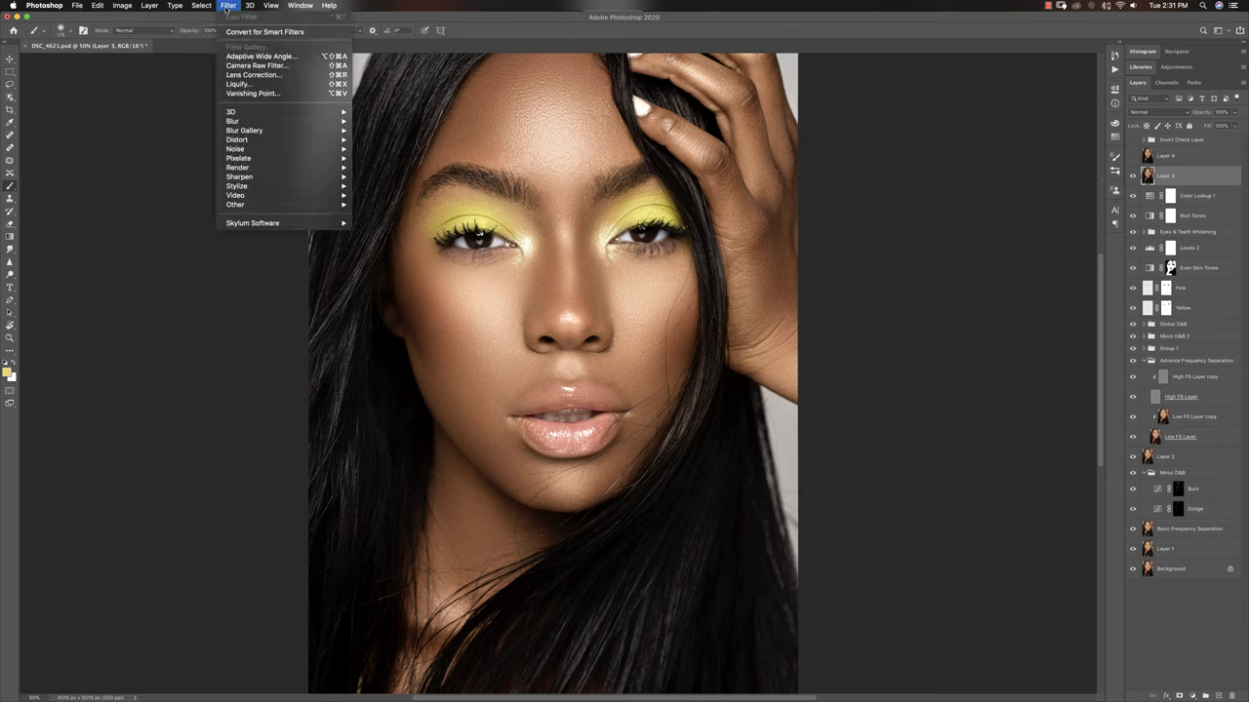
pyautogui.click(187, 142)
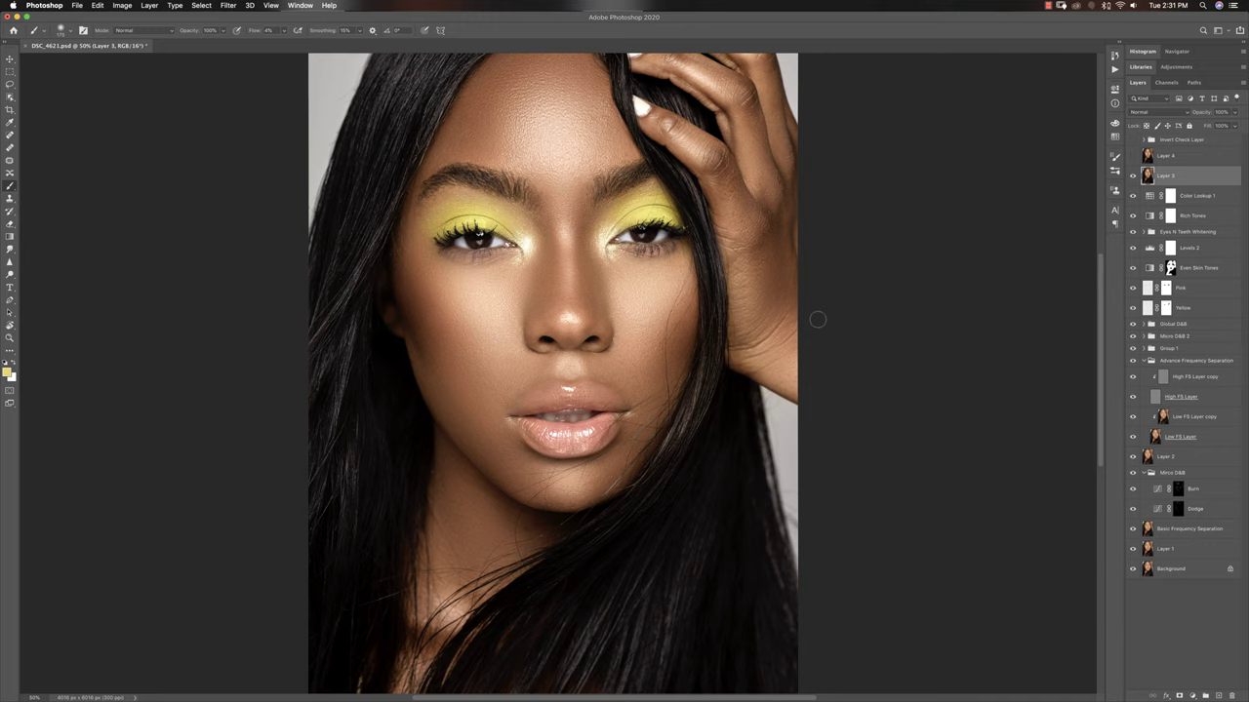
pyautogui.click(1115, 71)
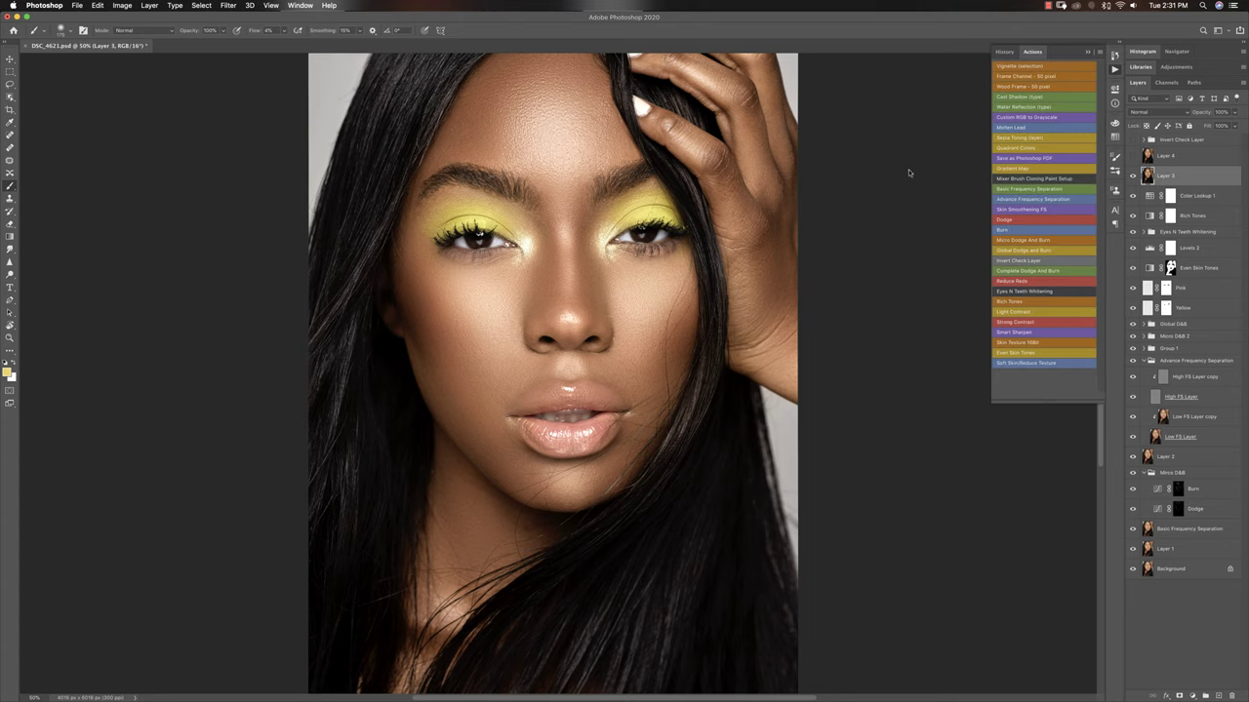
pyautogui.click(1115, 71)
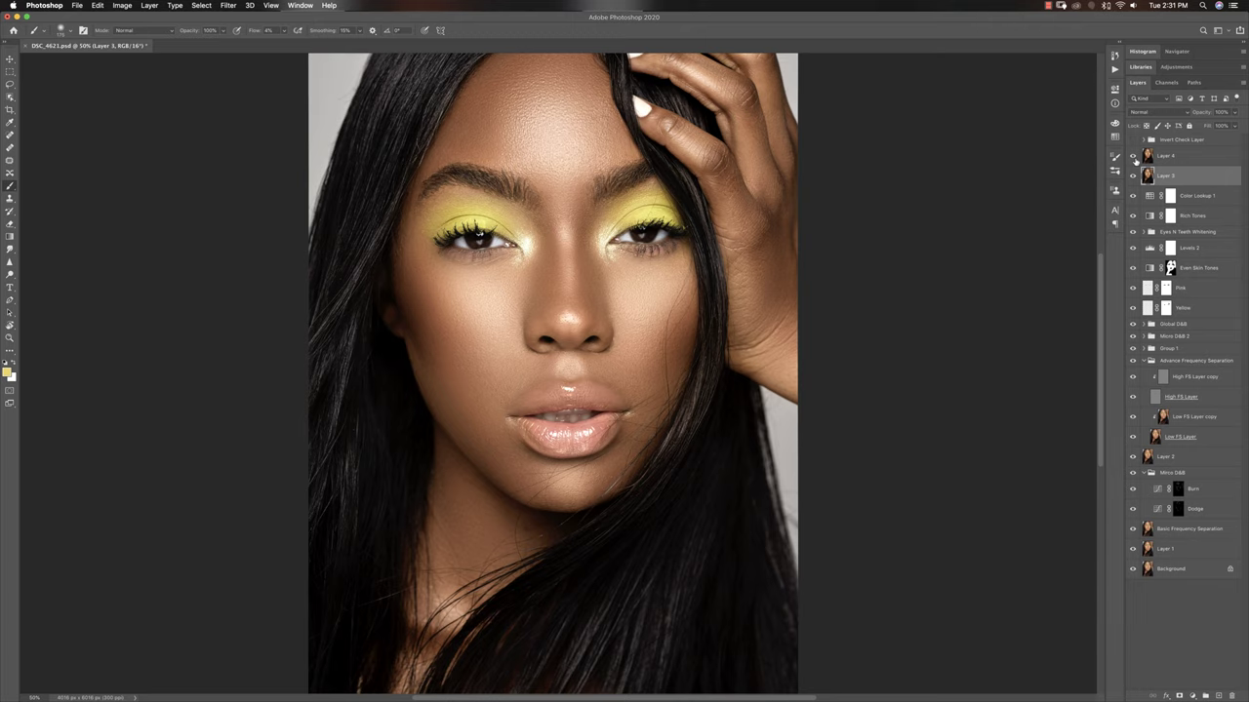
# - Compare the portrait with and without Layer 3 again, leaving the layer shown
pyautogui.click(1133, 177)
pyautogui.click(1132, 181)
pyautogui.click(1132, 177)
pyautogui.click(1132, 178)
pyautogui.click(1134, 177)
pyautogui.click(1133, 177)
# - Try a Selective Color adjustment layer above Layer 3 with reduced cyan in the reds, and delete it
pyautogui.click(1194, 699)
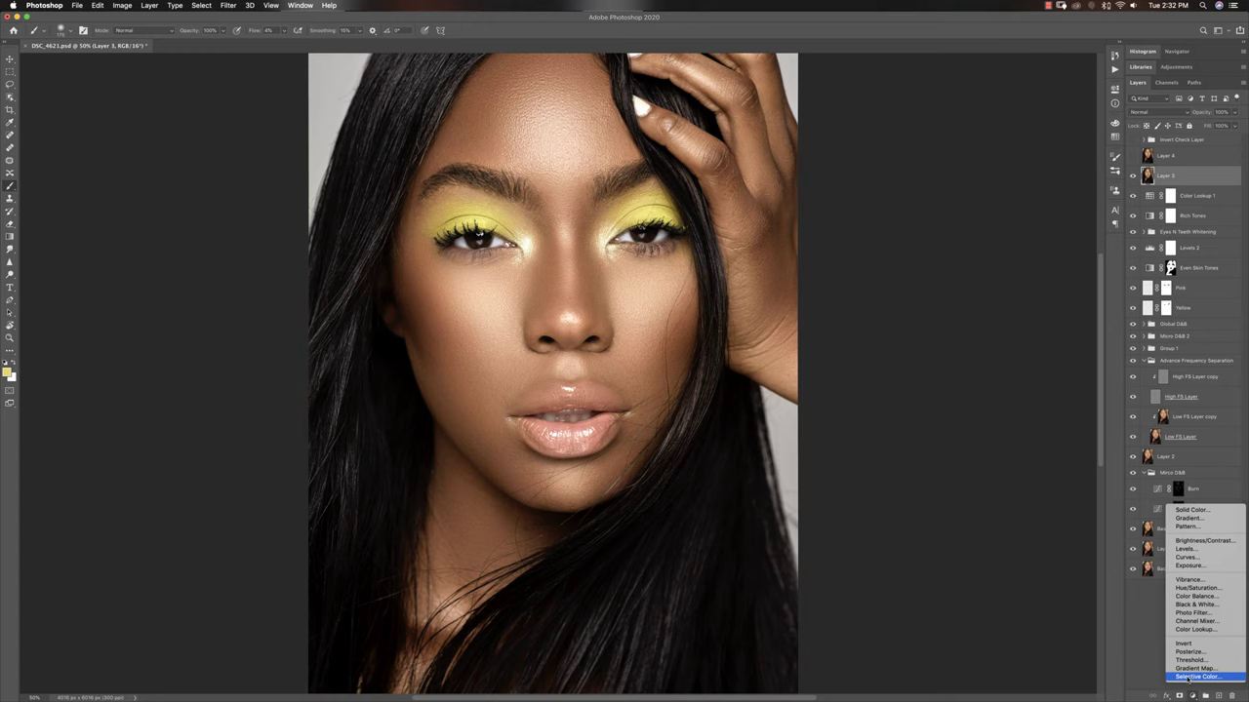
pyautogui.click(1192, 677)
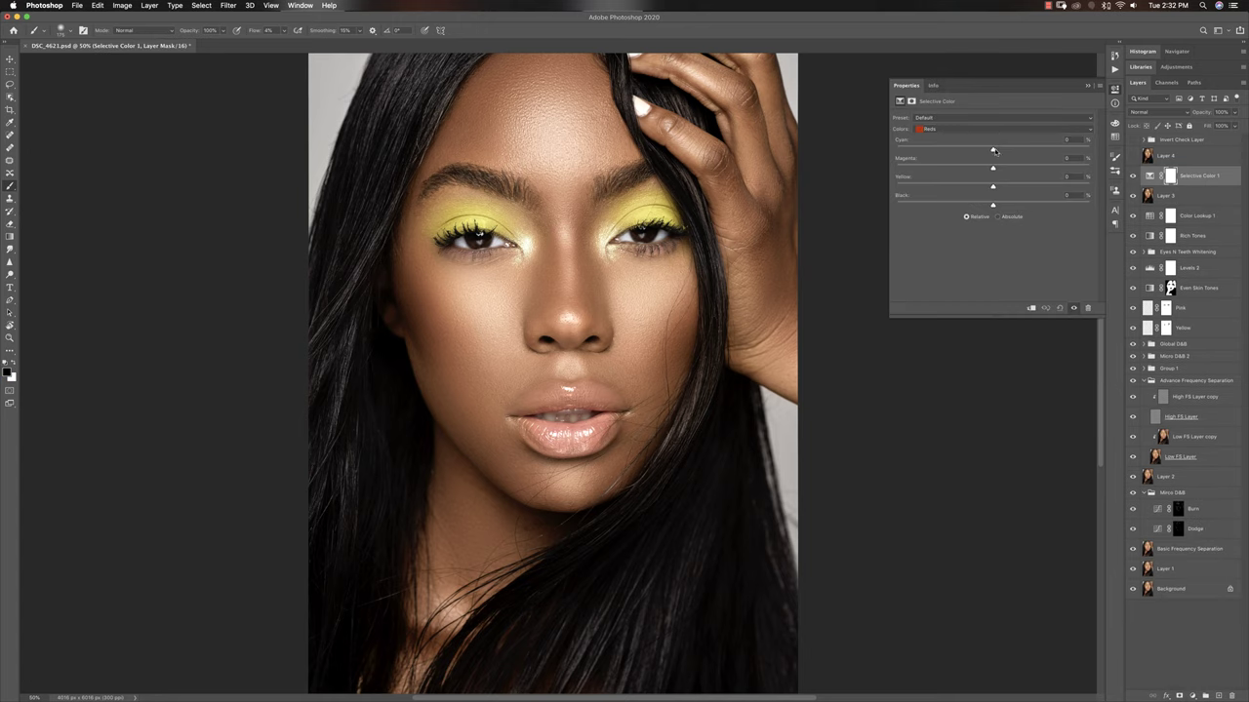
pyautogui.moveTo(993, 151); pyautogui.dragTo(954, 150)
pyautogui.press('Delete')
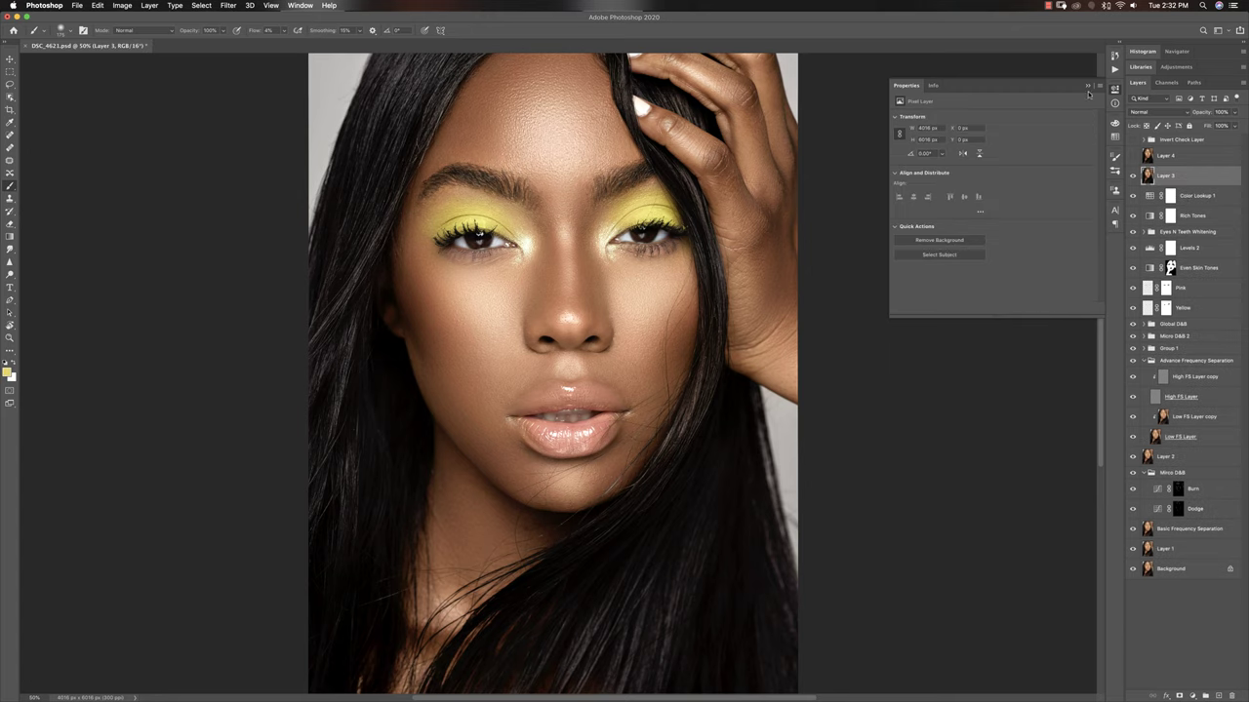
pyautogui.click(1088, 86)
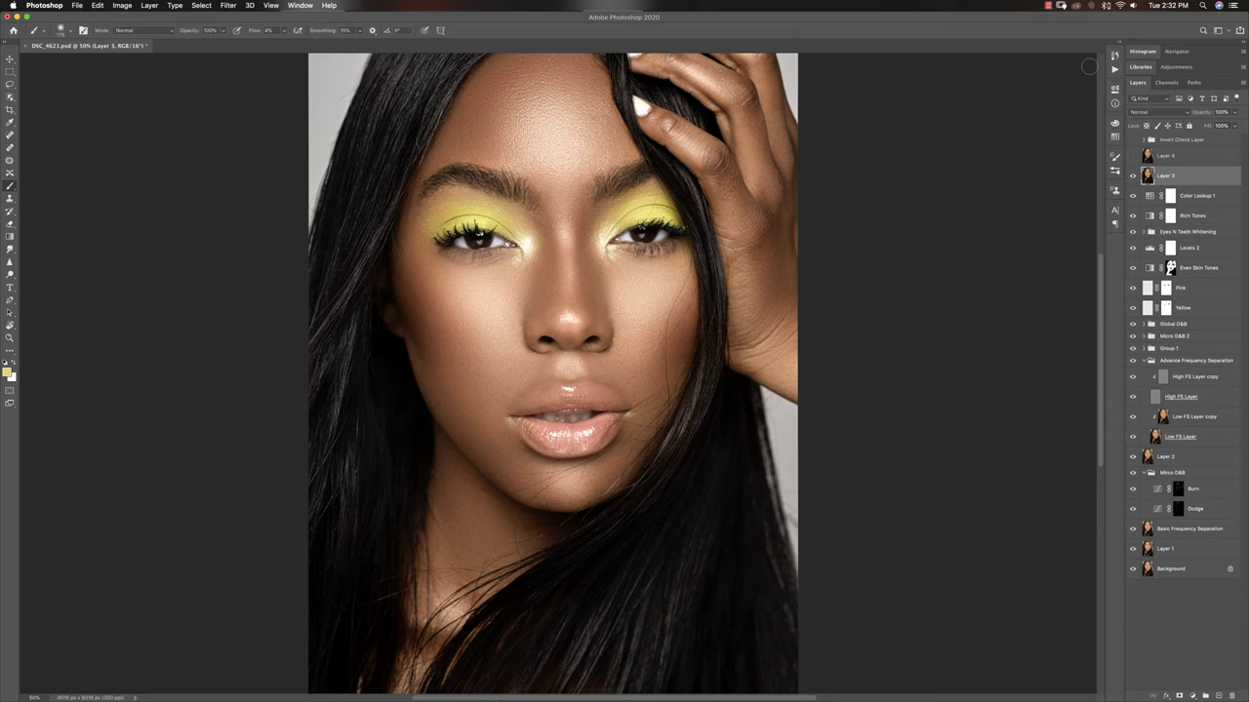
# - View the whole portrait and compare the unretouched Background layer alone with the full retouch
pyautogui.press('z')
pyautogui.press('super+minus')
pyautogui.press('super+minus')
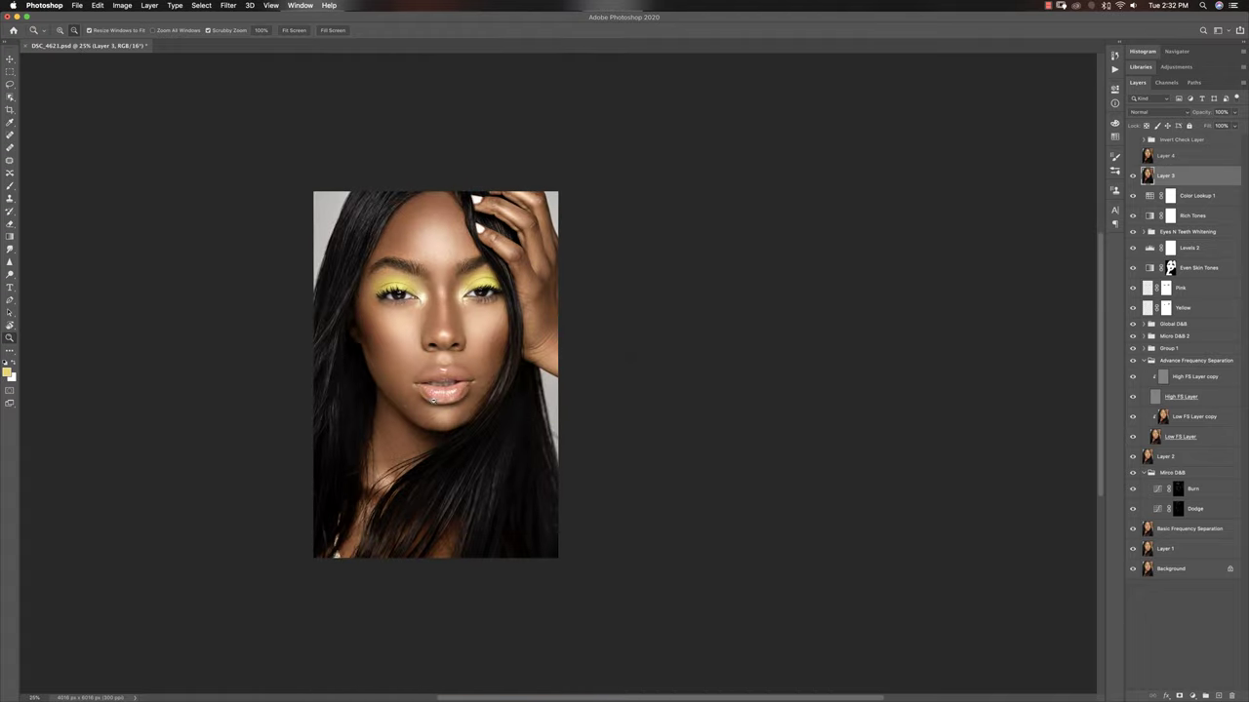
pyautogui.click(417, 408)
pyautogui.press('b')
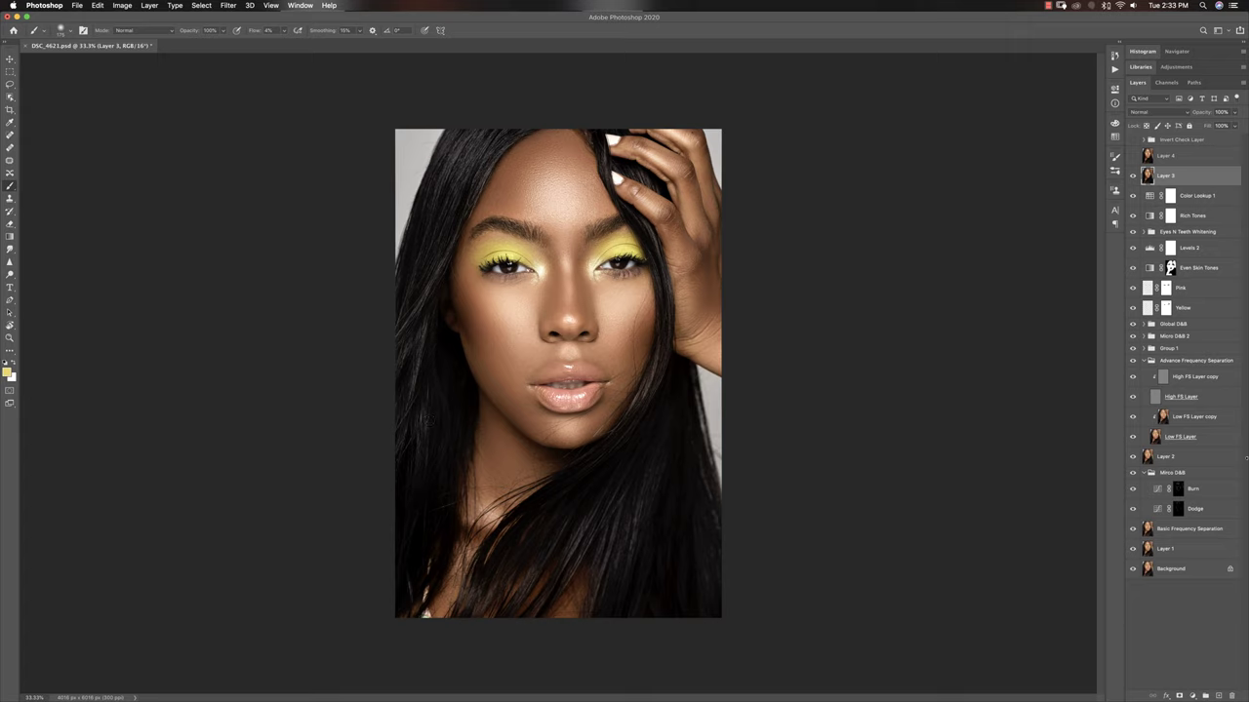
pyautogui.keyDown('alt'); pyautogui.click(1133, 569); pyautogui.keyUp('alt')
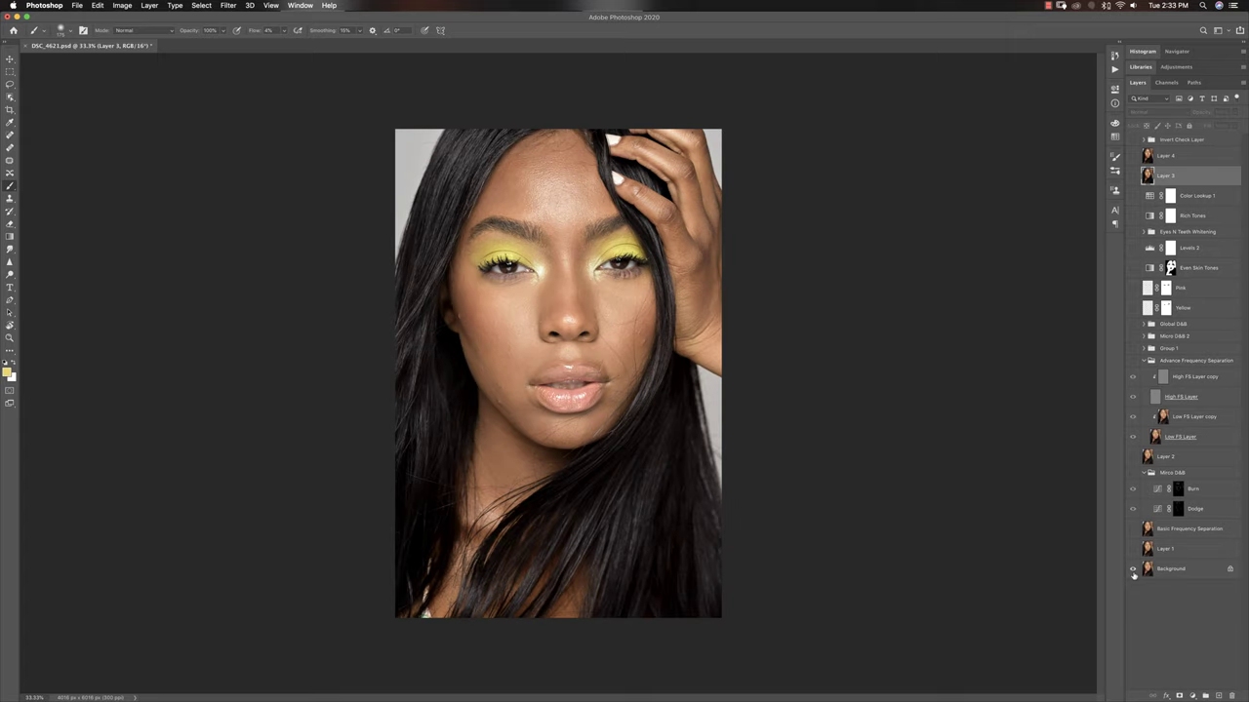
pyautogui.keyDown('alt'); pyautogui.click(1133, 569); pyautogui.keyUp('alt')
# - Zoom in on the face and compare the original Background with all retouching layers shown
pyautogui.press('z')
pyautogui.click(777, 479)
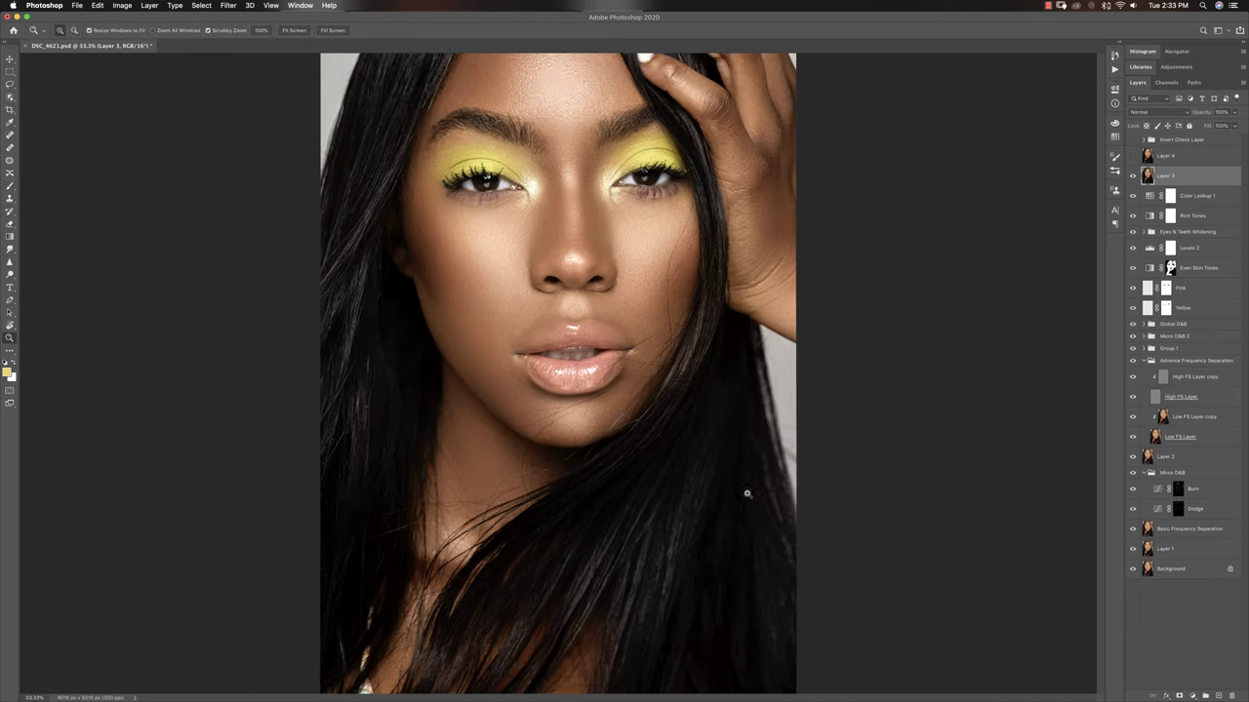
pyautogui.moveTo(725, 376)
pyautogui.mouseDown()
pyautogui.moveTo(726, 489)
pyautogui.moveTo(722, 451)
pyautogui.mouseUp()
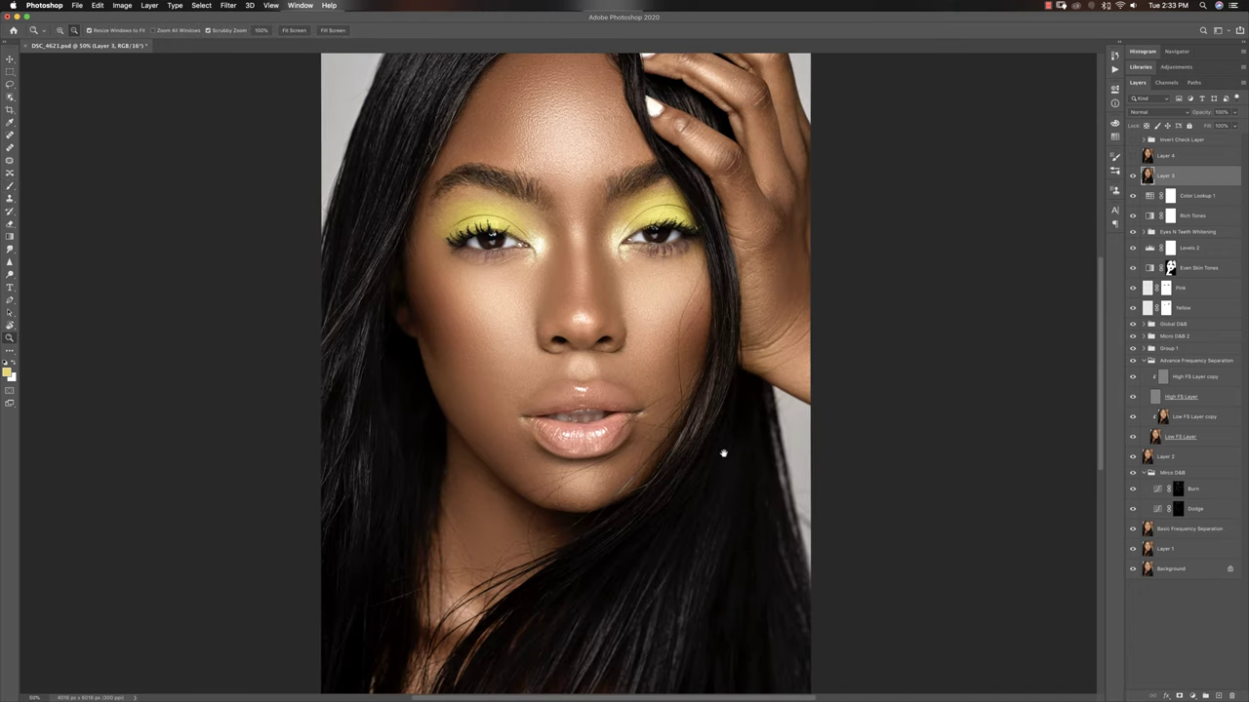
pyautogui.press('alt')
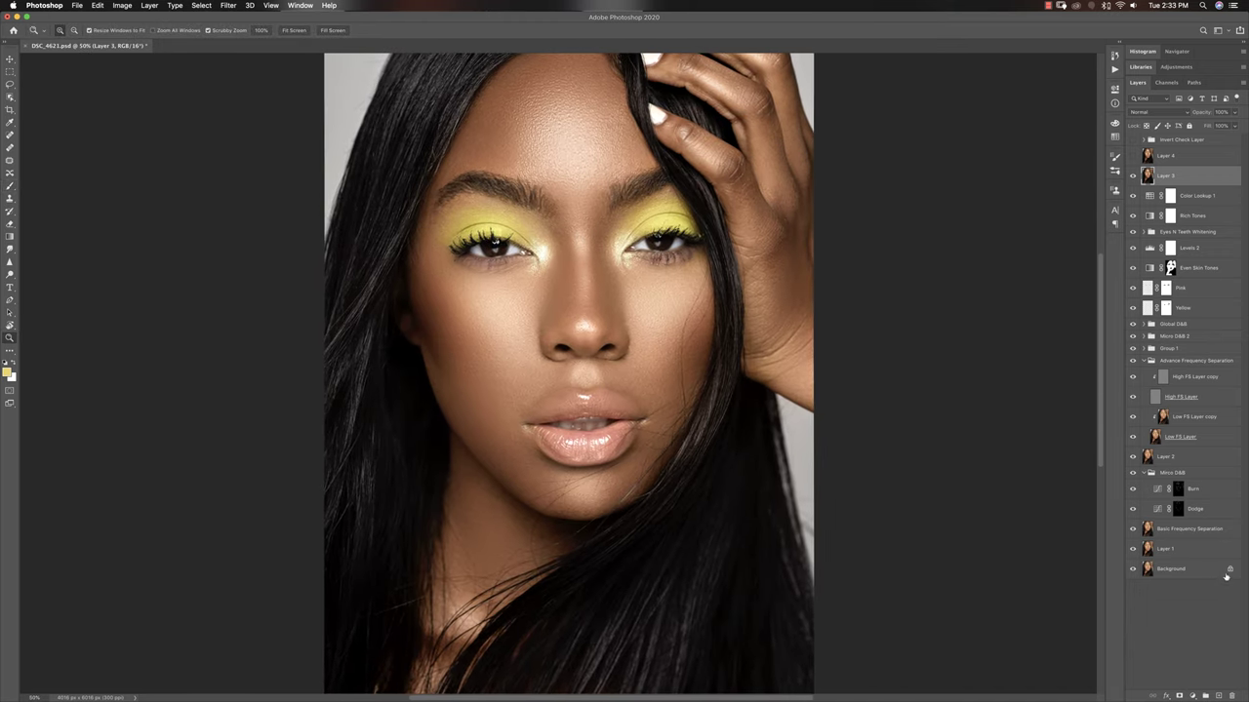
pyautogui.keyDown('alt'); pyautogui.click(1133, 570); pyautogui.keyUp('alt')
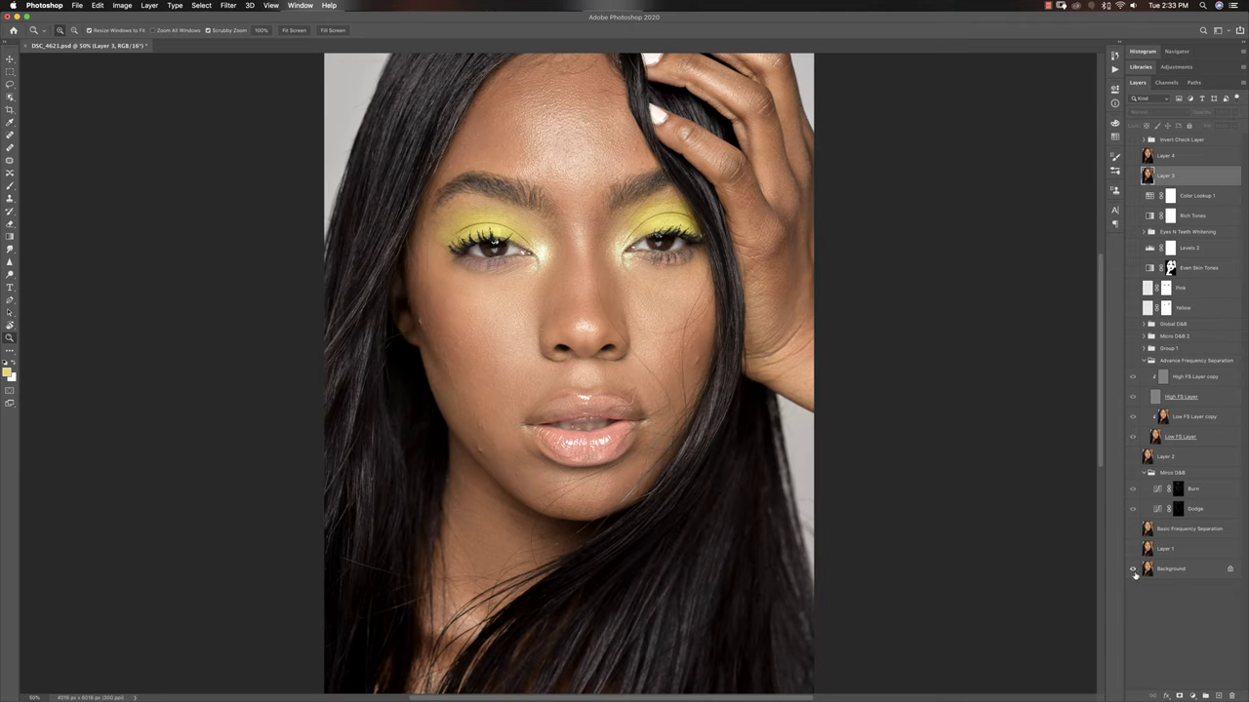
pyautogui.keyDown('alt'); pyautogui.click(1132, 570); pyautogui.keyUp('alt')
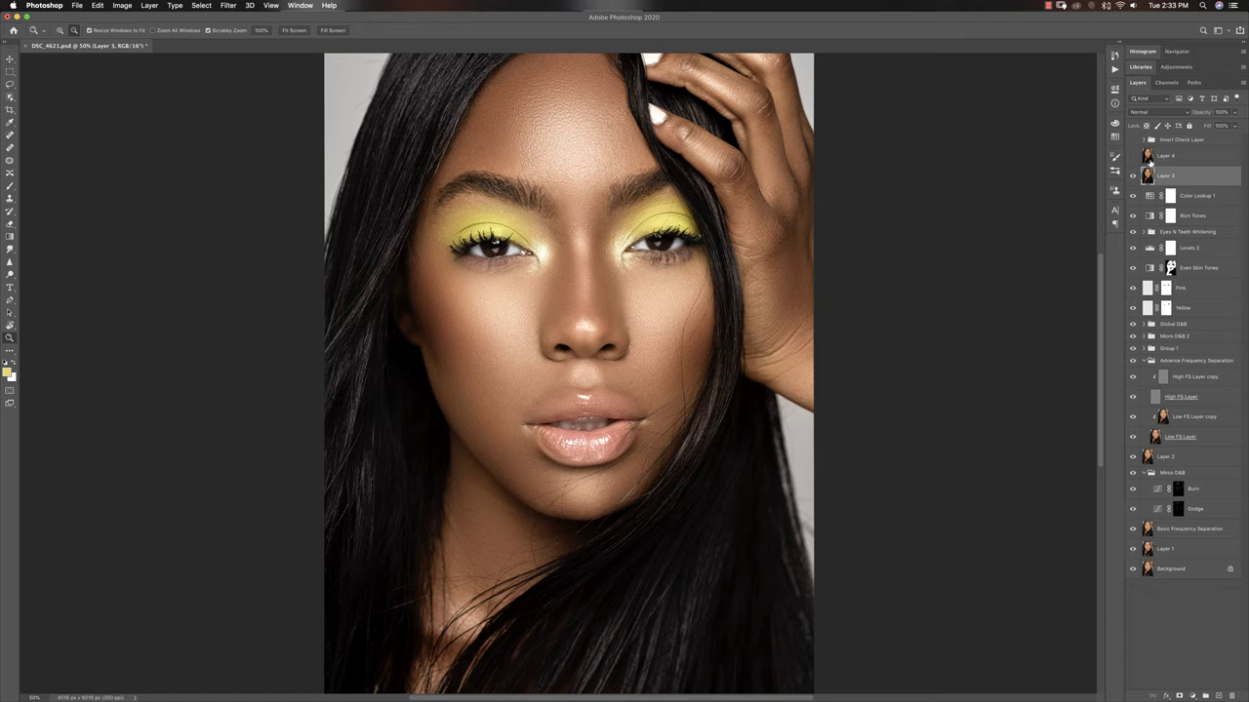
# - Select and show Layer 4, compare the portrait with and without it, and leave it shown
pyautogui.click(1181, 153)
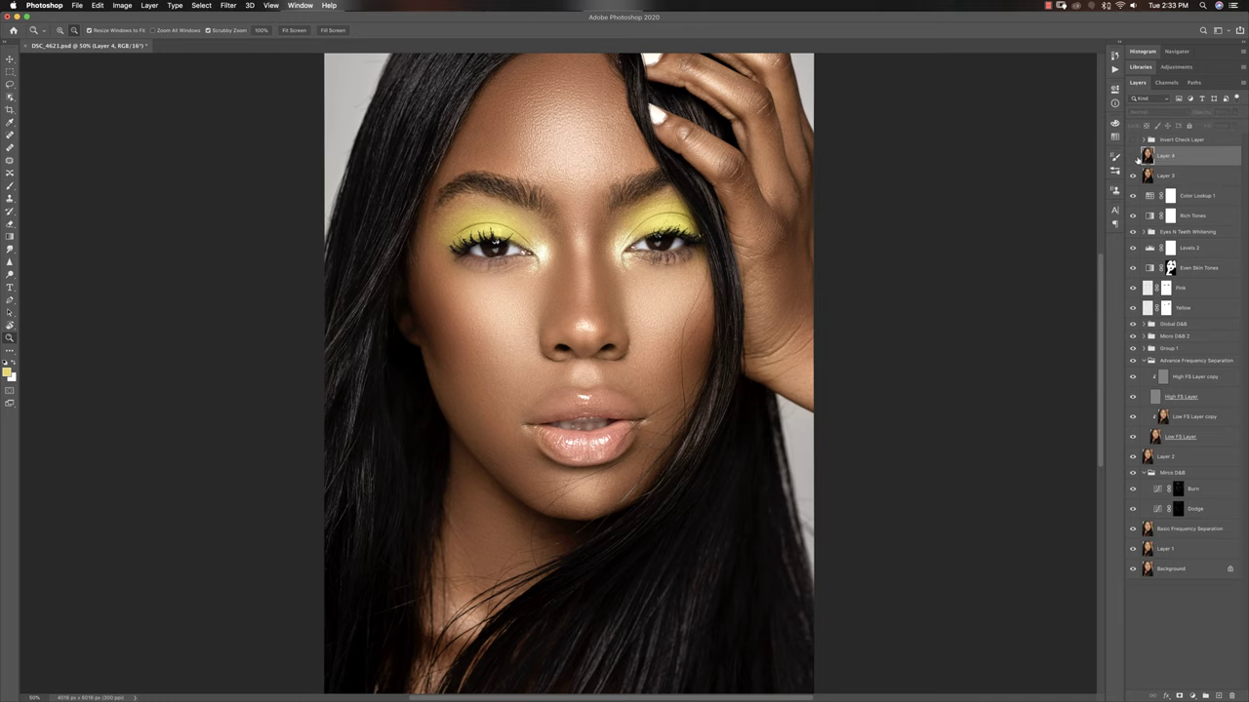
pyautogui.click(1132, 157)
pyautogui.scroll(2, 671, 208)
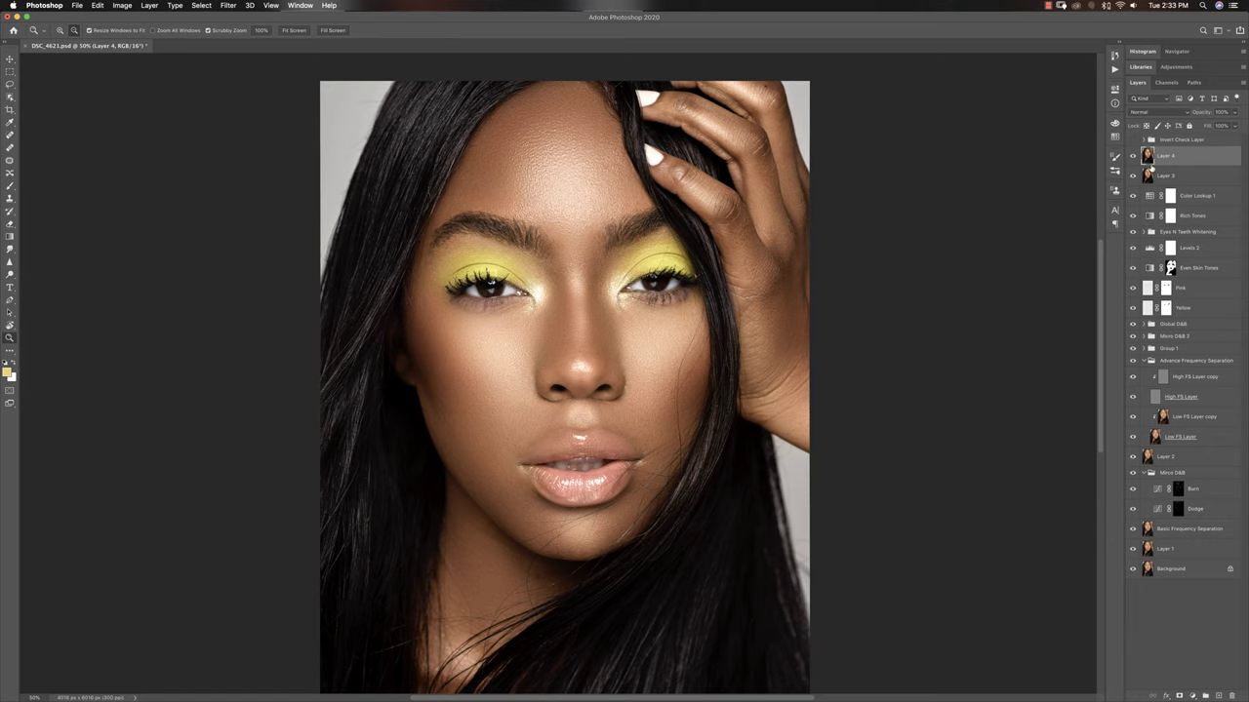
pyautogui.click(1134, 156)
pyautogui.click(1134, 156)
pyautogui.click(1134, 156)
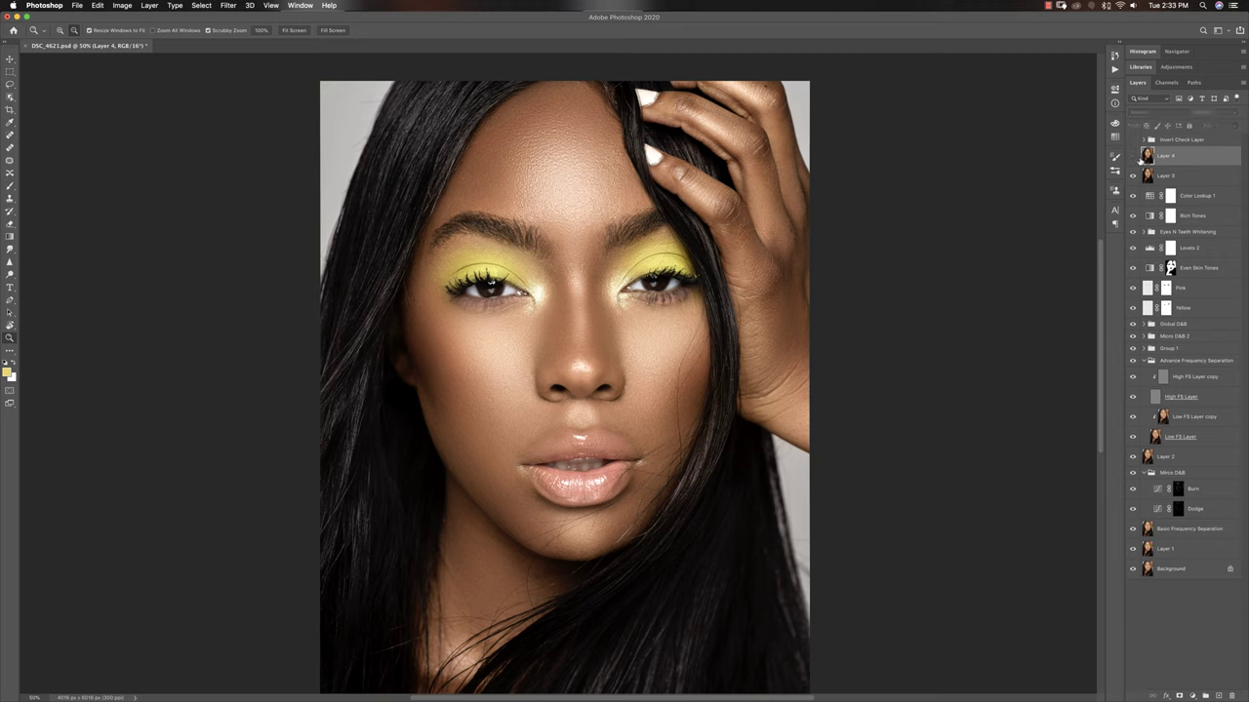
pyautogui.click(1134, 156)
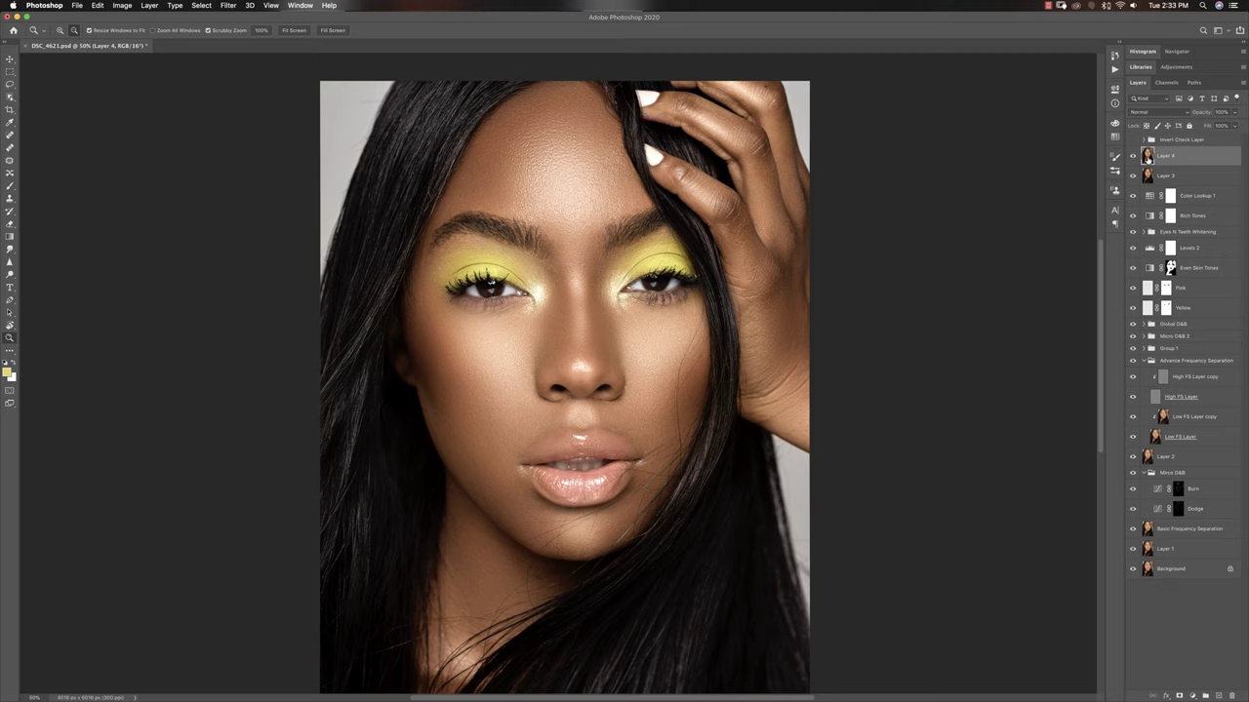
pyautogui.click(1132, 156)
pyautogui.click(1133, 157)
# - Fit the whole portrait in view and compare the final retouch, including Layer 4, with the original Background
pyautogui.keyDown('alt'); pyautogui.click(540, 423); pyautogui.keyUp('alt')
pyautogui.keyDown('alt'); pyautogui.click(539, 424); pyautogui.keyUp('alt')
pyautogui.keyDown('alt'); pyautogui.click(539, 424); pyautogui.keyUp('alt')
pyautogui.click(540, 423)
pyautogui.click(539, 424)
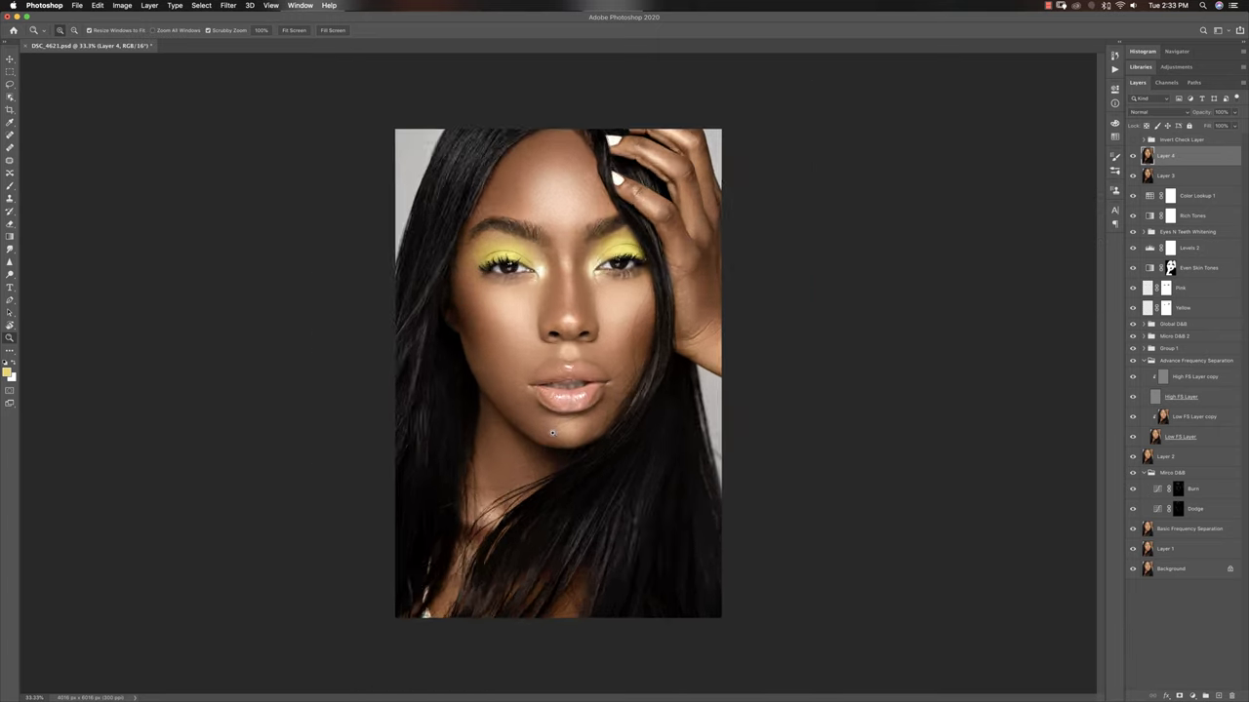
pyautogui.click(556, 410)
pyautogui.keyDown('alt'); pyautogui.click(577, 400); pyautogui.keyUp('alt')
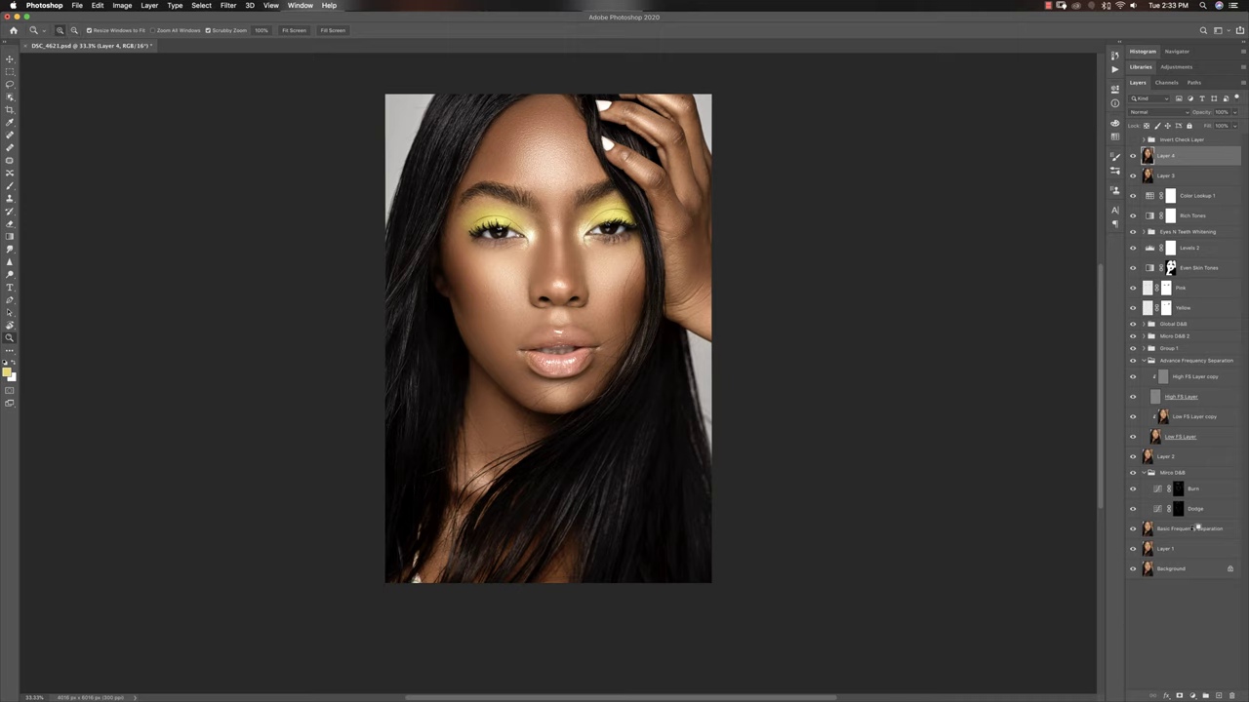
pyautogui.keyDown('alt'); pyautogui.click(1133, 570); pyautogui.keyUp('alt')
pyautogui.keyDown('alt'); pyautogui.click(1135, 569); pyautogui.keyUp('alt')
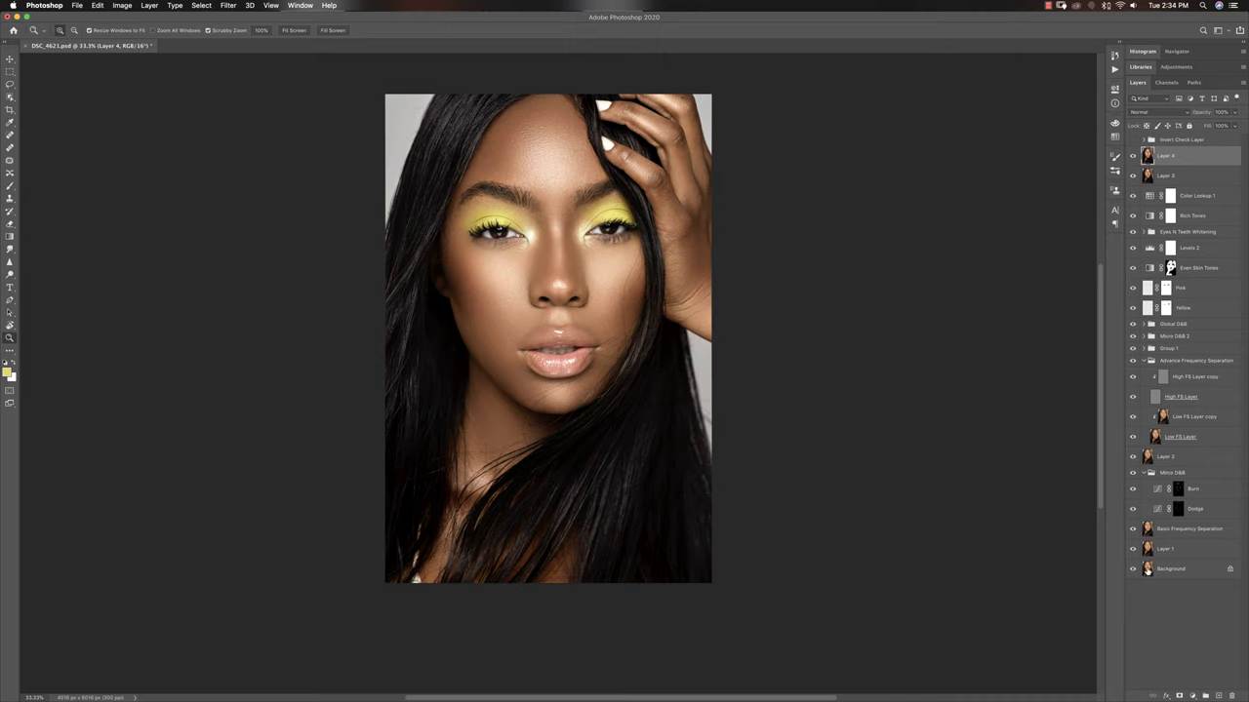